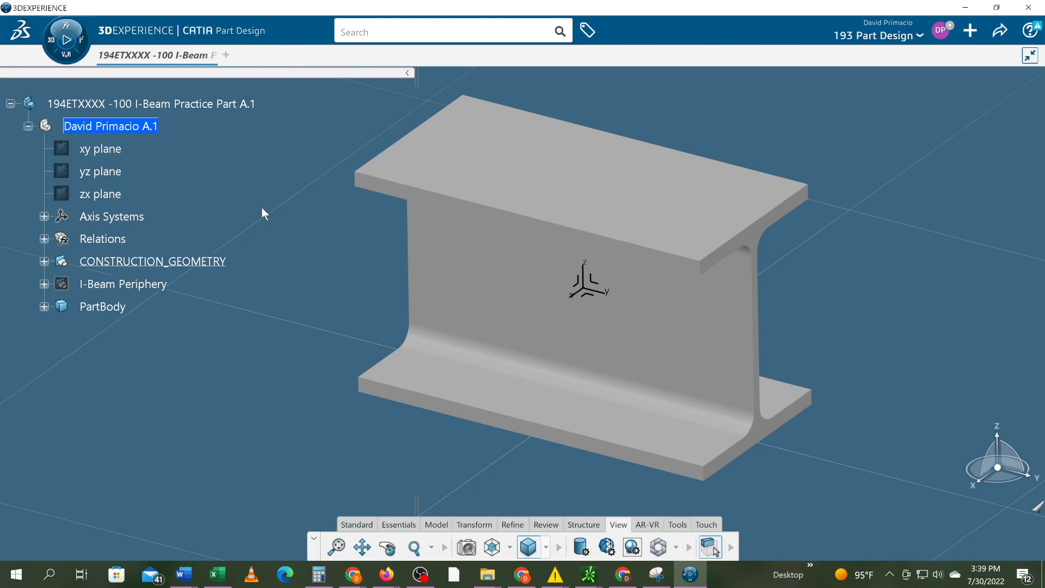
# - Create a new physical product with the Assembly Design app in a separate tab
pyautogui.click(226, 55)
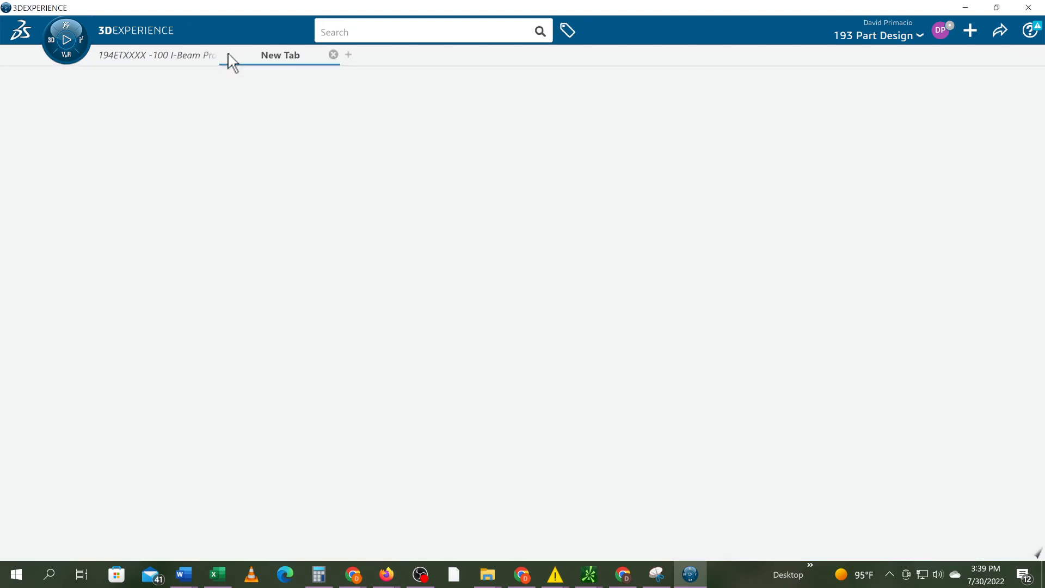
pyautogui.click(51, 33)
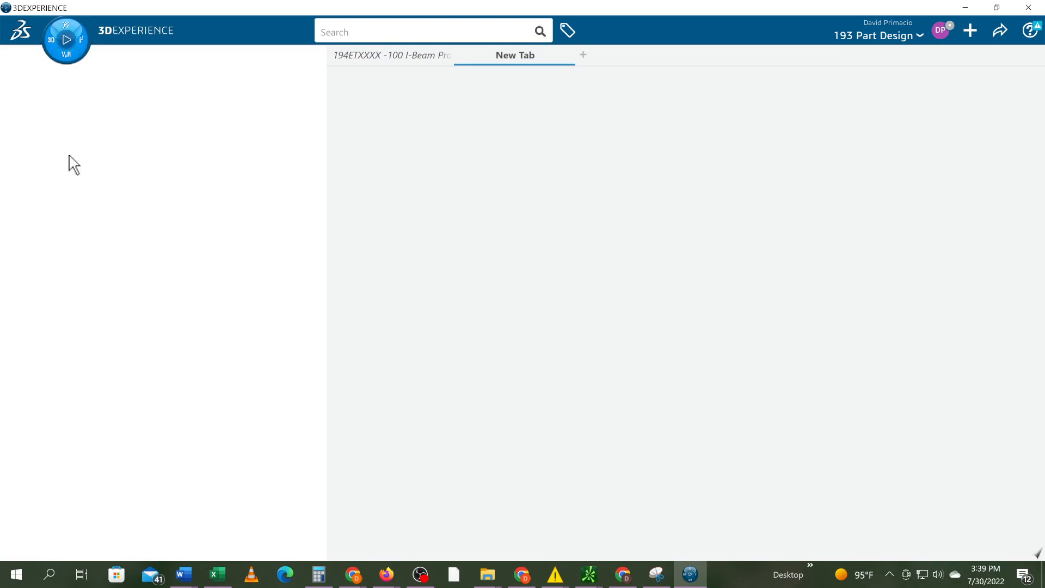
pyautogui.scroll(-5, 104, 305)
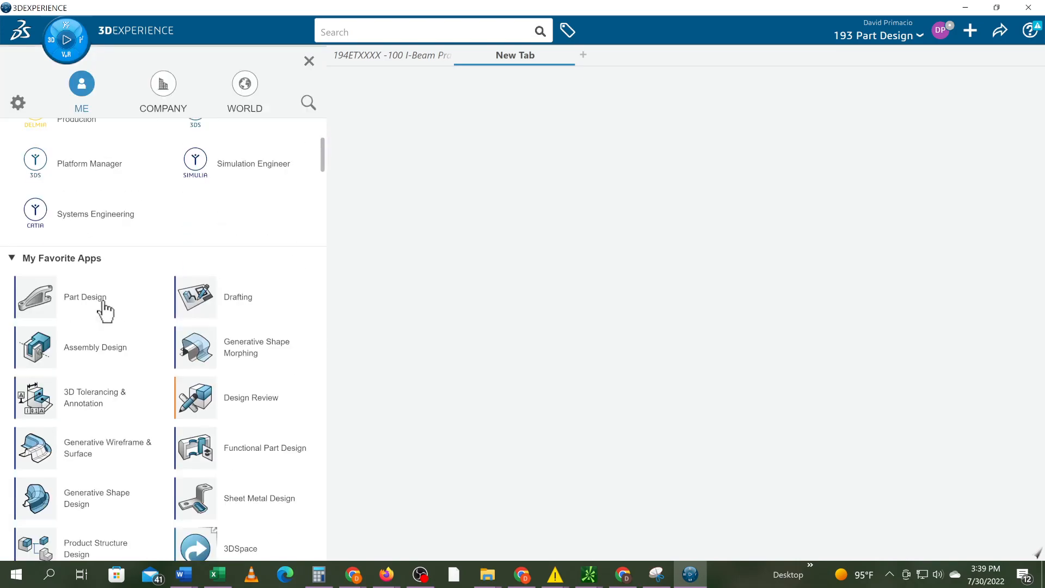
pyautogui.click(49, 351)
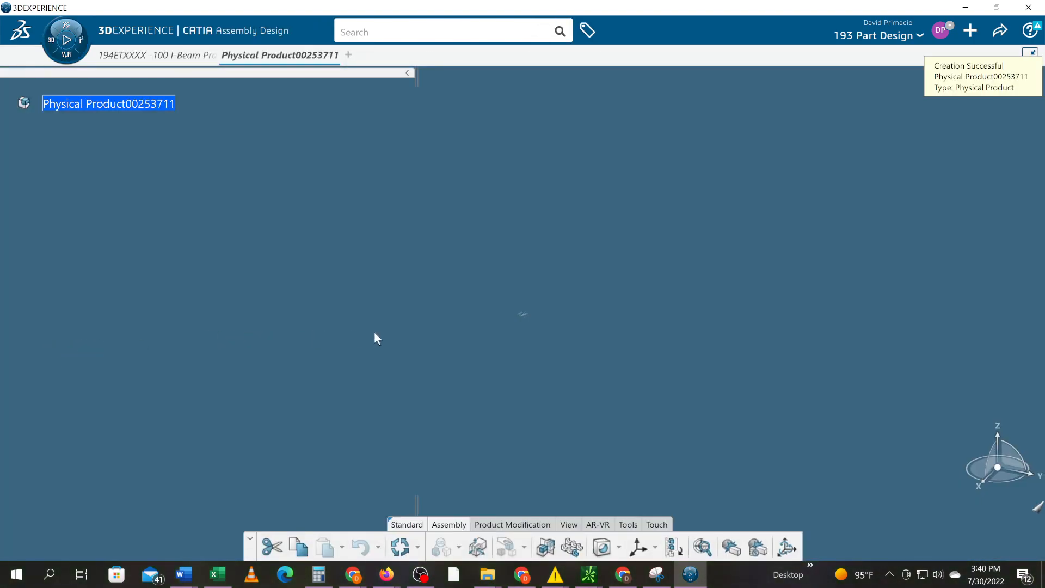
# - Copy the title "194ETXXXX -100 I-Beam Practice Part" from the I-beam part's properties
pyautogui.rightClick(74, 109)
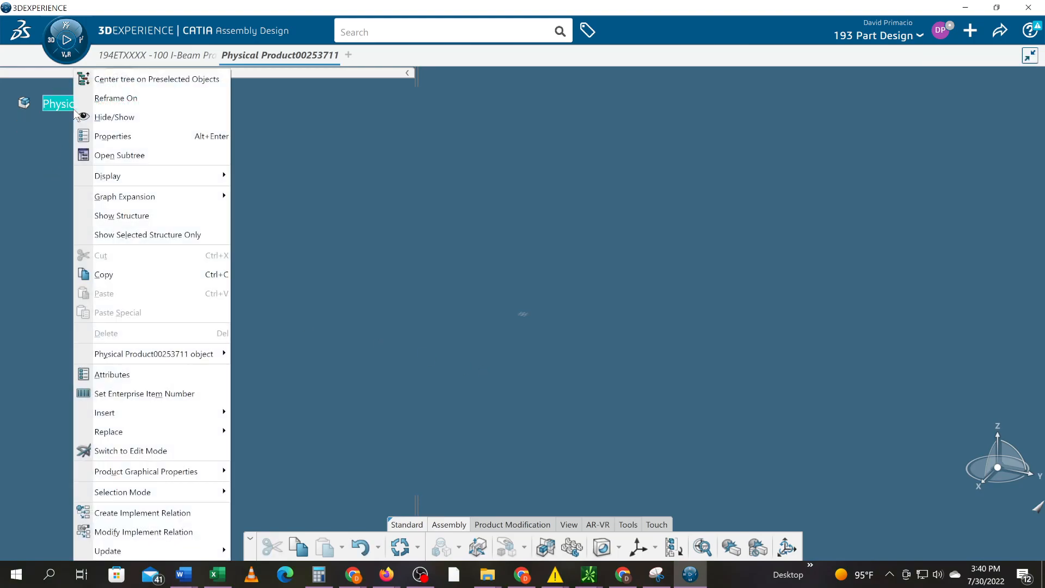
pyautogui.click(269, 97)
pyautogui.click(185, 55)
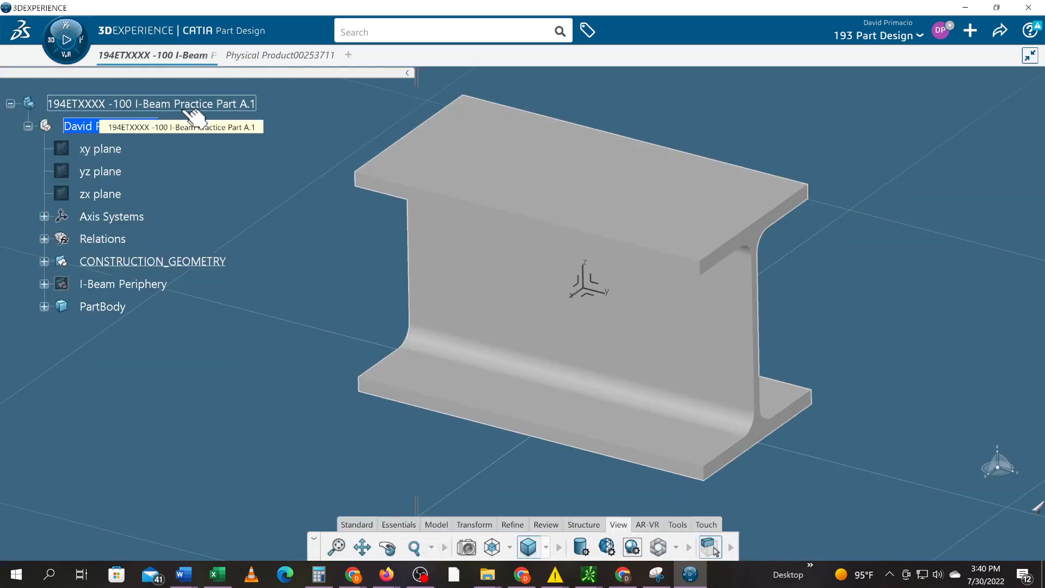
pyautogui.rightClick(188, 109)
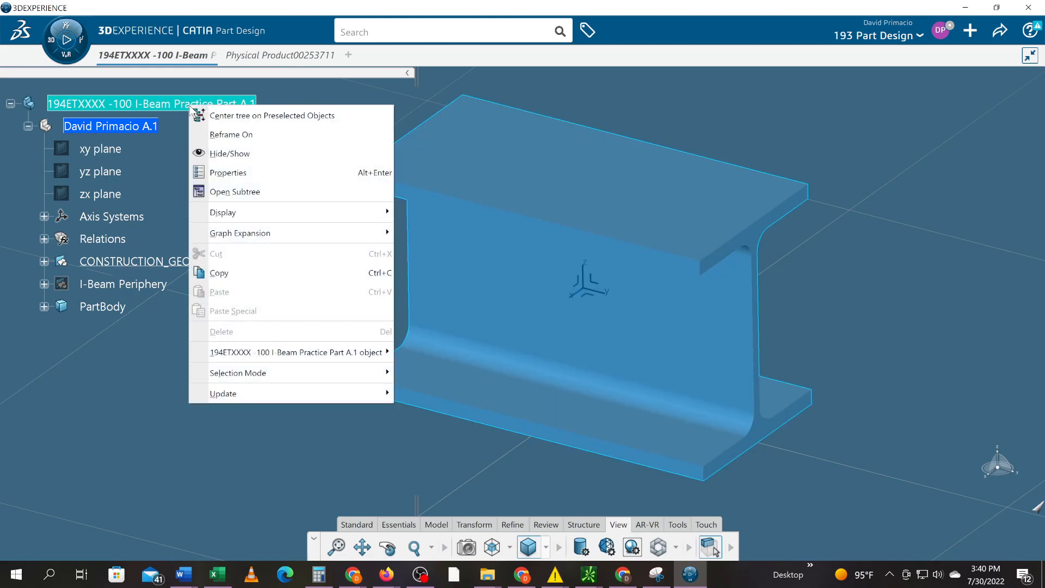
pyautogui.click(222, 173)
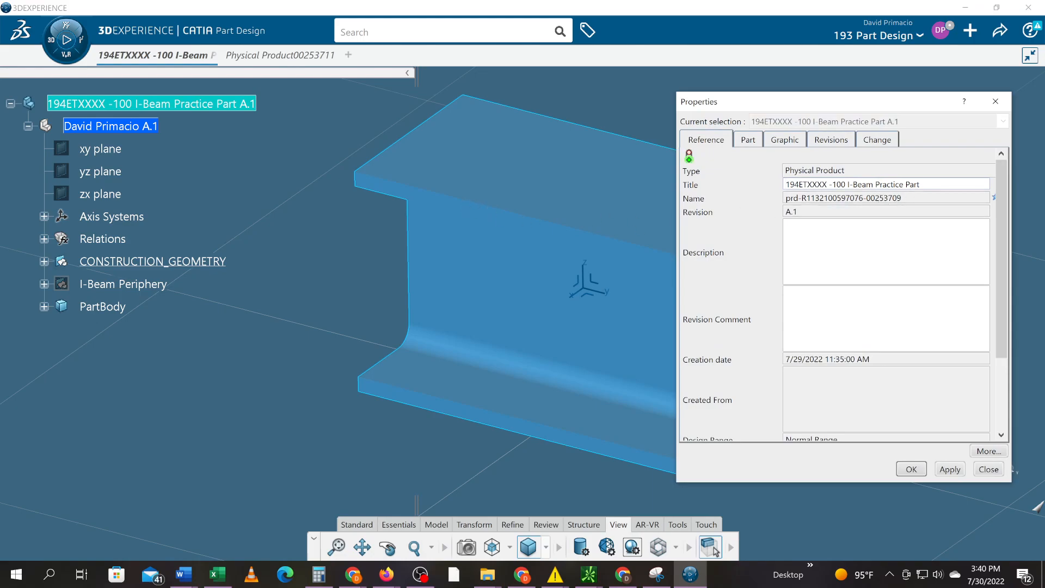
pyautogui.rightClick(794, 186)
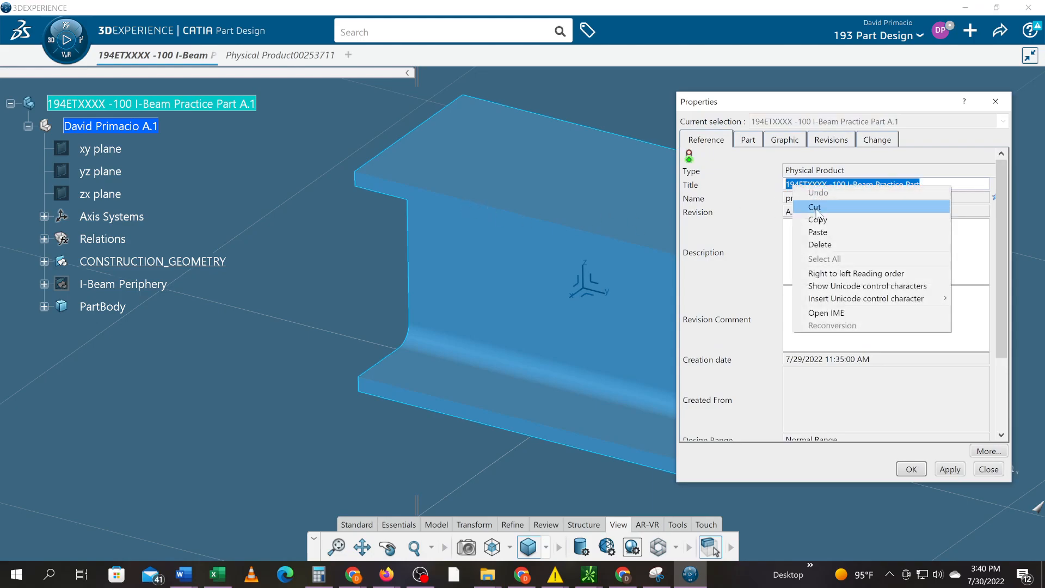
pyautogui.click(821, 220)
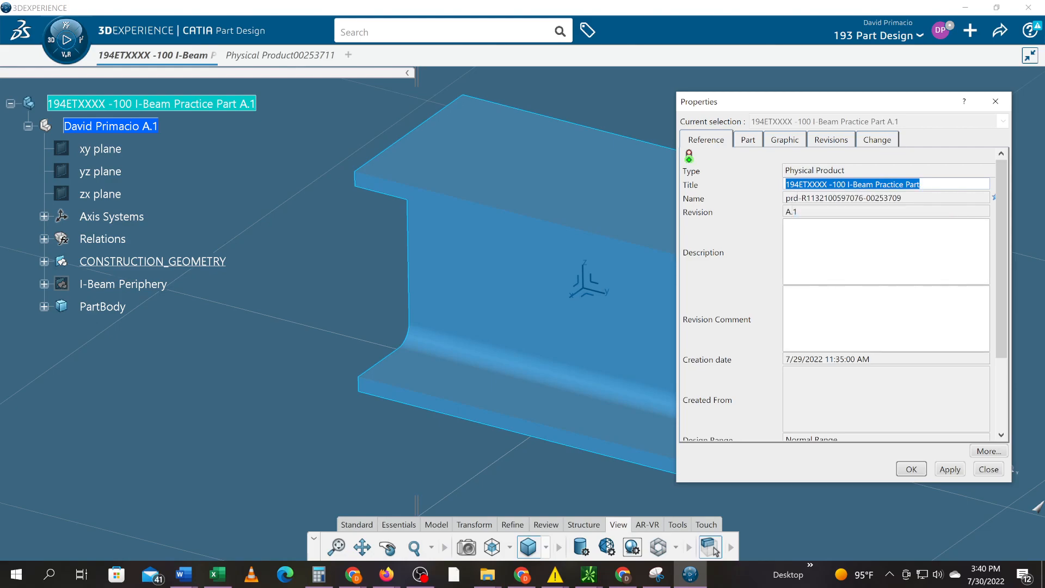
pyautogui.click(989, 470)
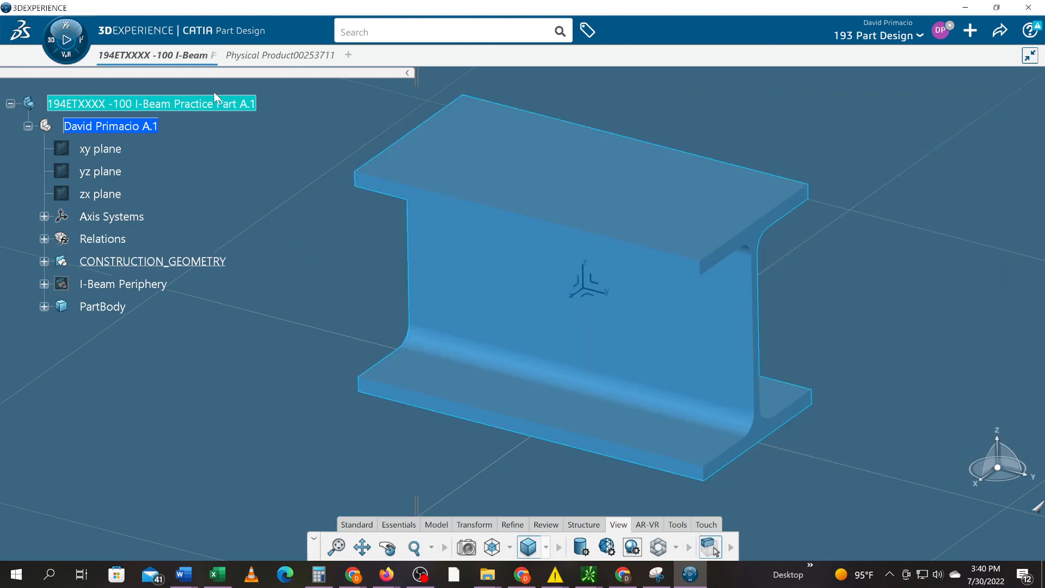
# - Title the new physical product "MF 194ETXXXX -100 I-Beam Practice Part", reusing the copied part title after the MF prefix
pyautogui.click(254, 56)
pyautogui.rightClick(117, 105)
pyautogui.moveTo(139, 176)
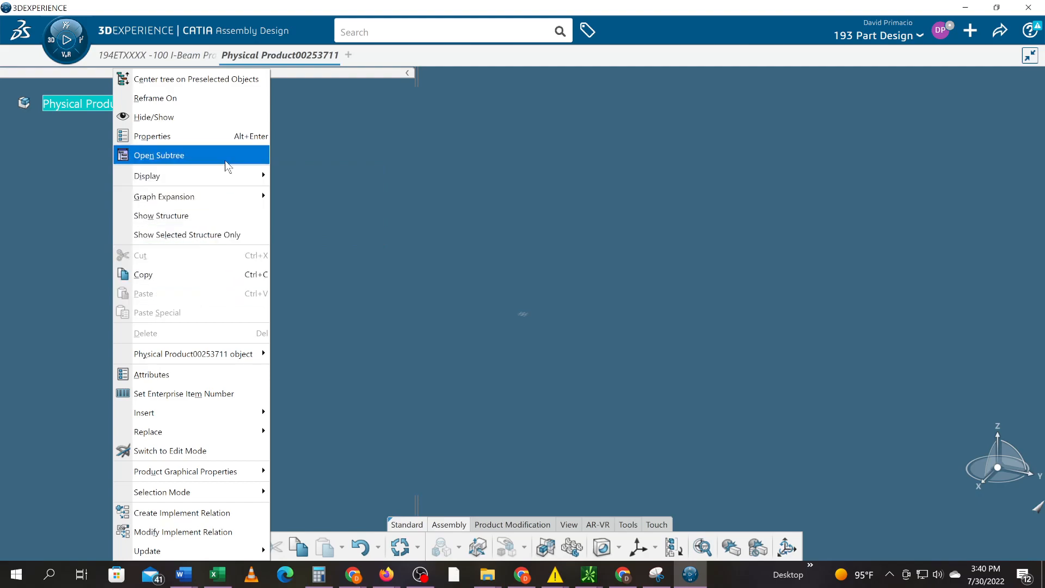
pyautogui.click(231, 143)
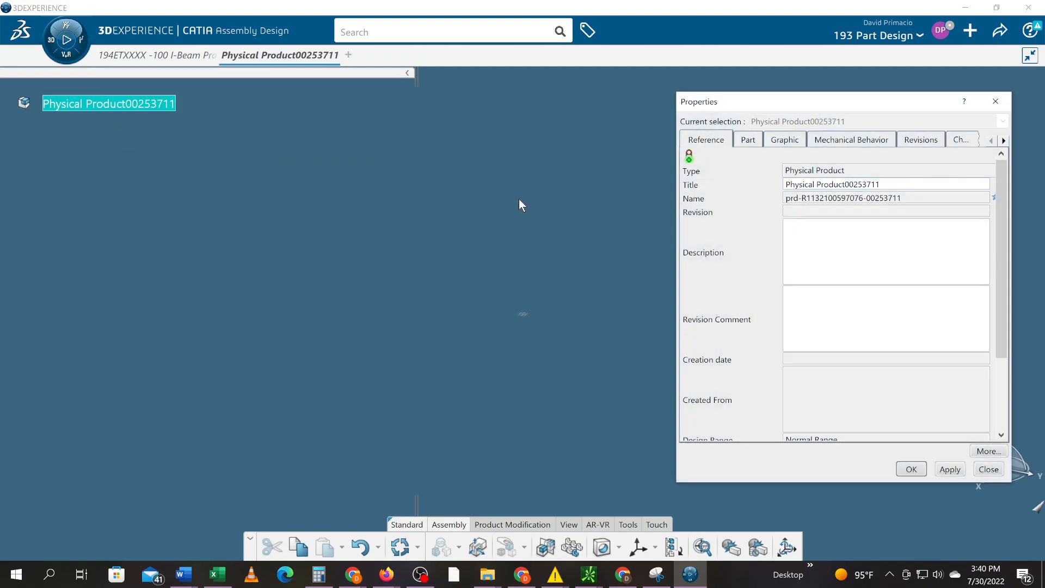
pyautogui.moveTo(882, 185); pyautogui.dragTo(782, 185)
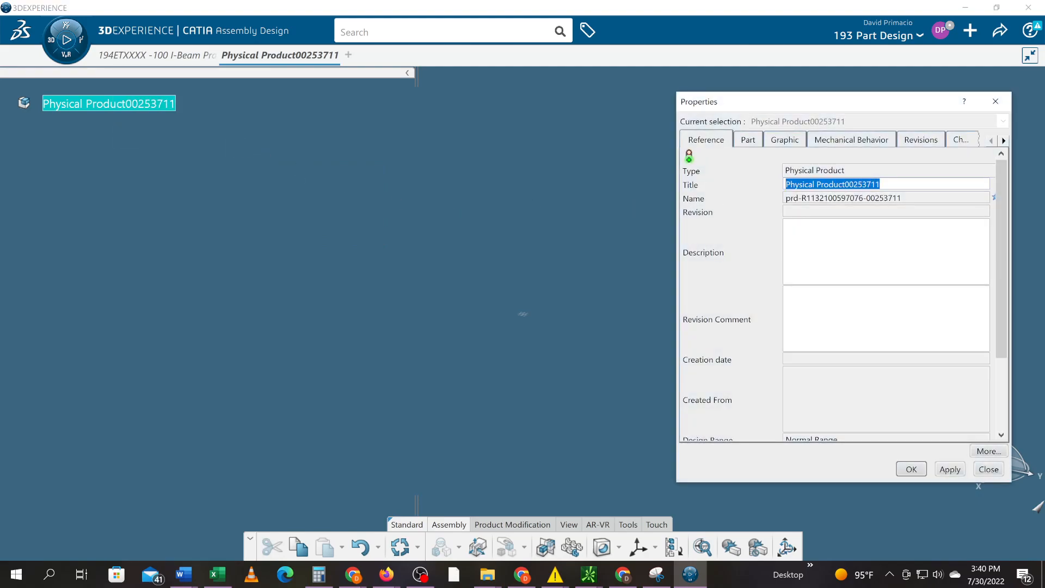
pyautogui.write('MF')
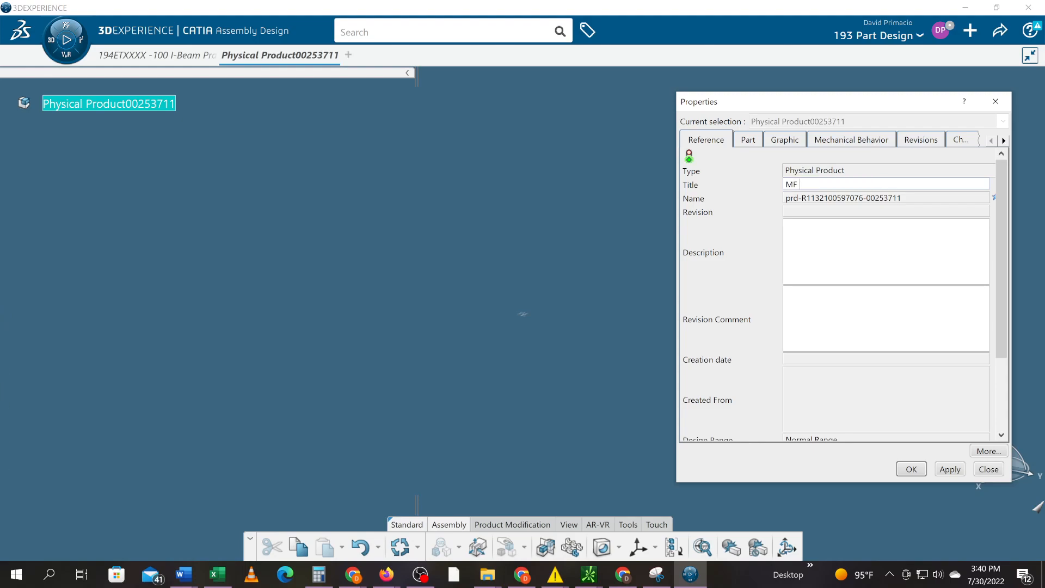
pyautogui.hotkey('ctrl', 'v')
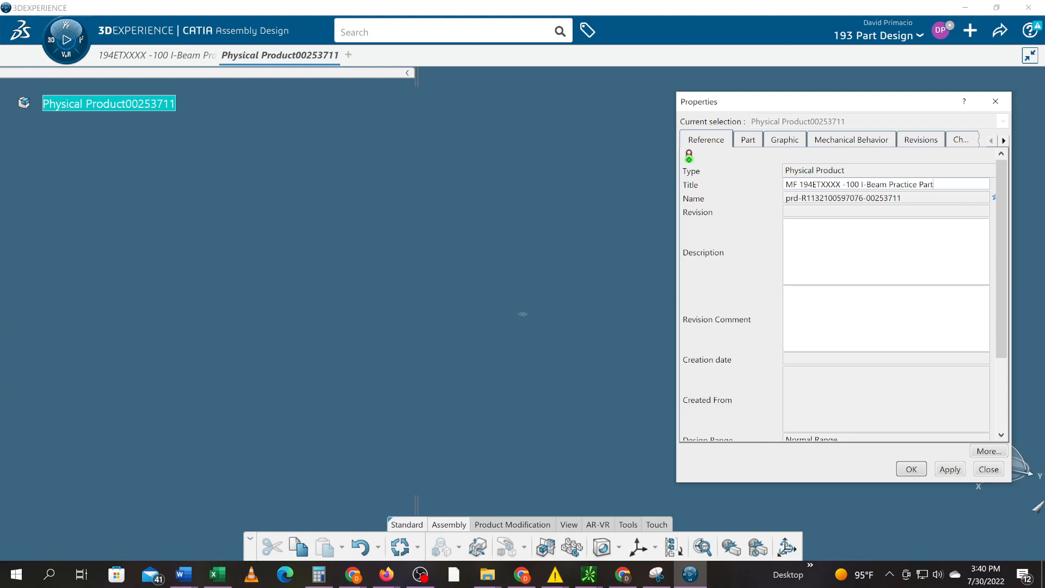
pyautogui.click(910, 469)
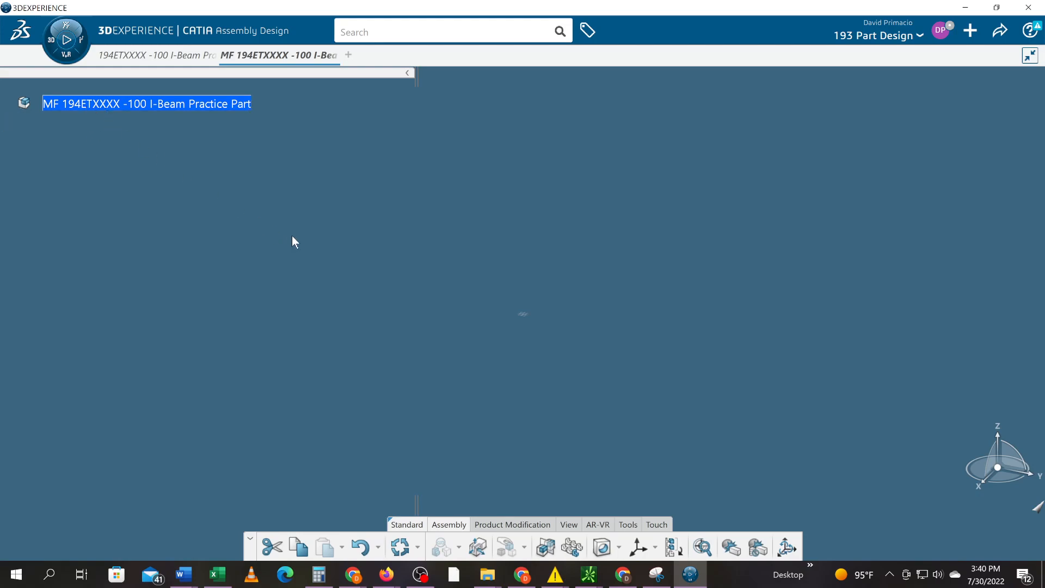
# - Switch to the Canvas course modules in the browser, examine the example tree in the Product structure assignment, and return to 3DEXPERIENCE
pyautogui.hotkey('alt', 'Tab')
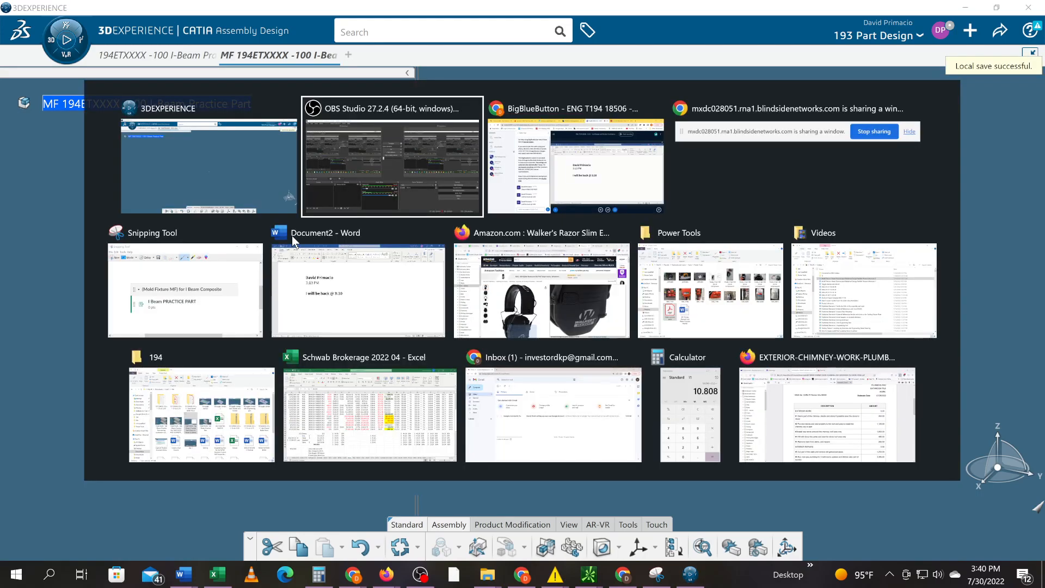
pyautogui.hotkey('alt', 'Tab')
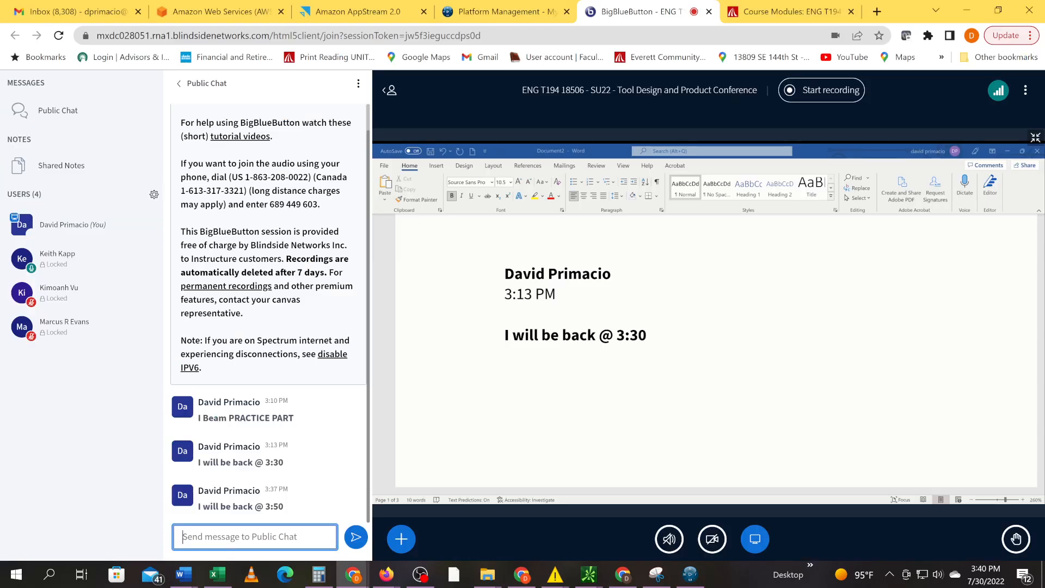
pyautogui.click(765, 12)
pyautogui.scroll(2, 240, 331)
pyautogui.scroll(4, 240, 330)
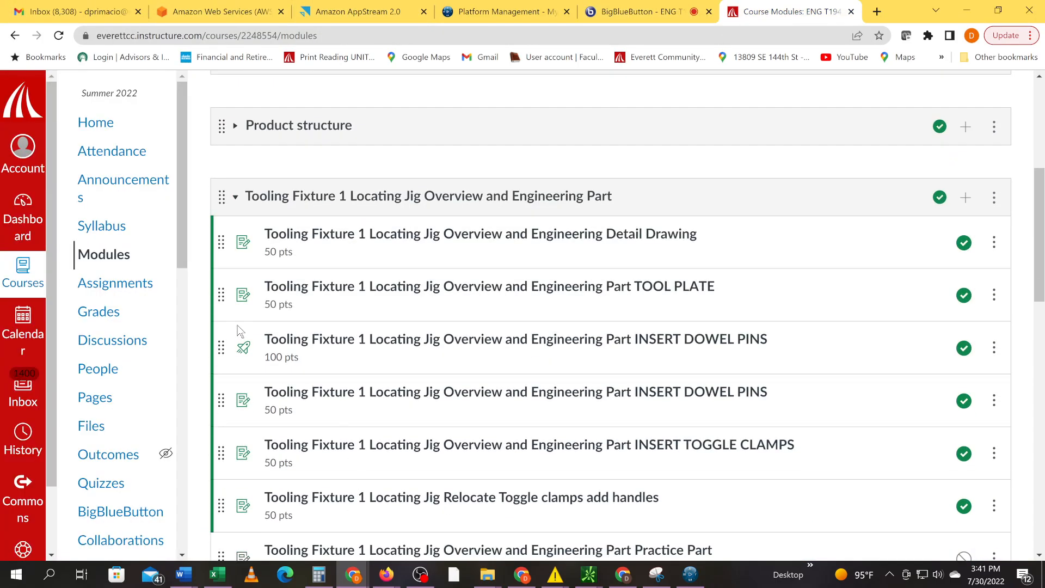
pyautogui.scroll(5, 240, 330)
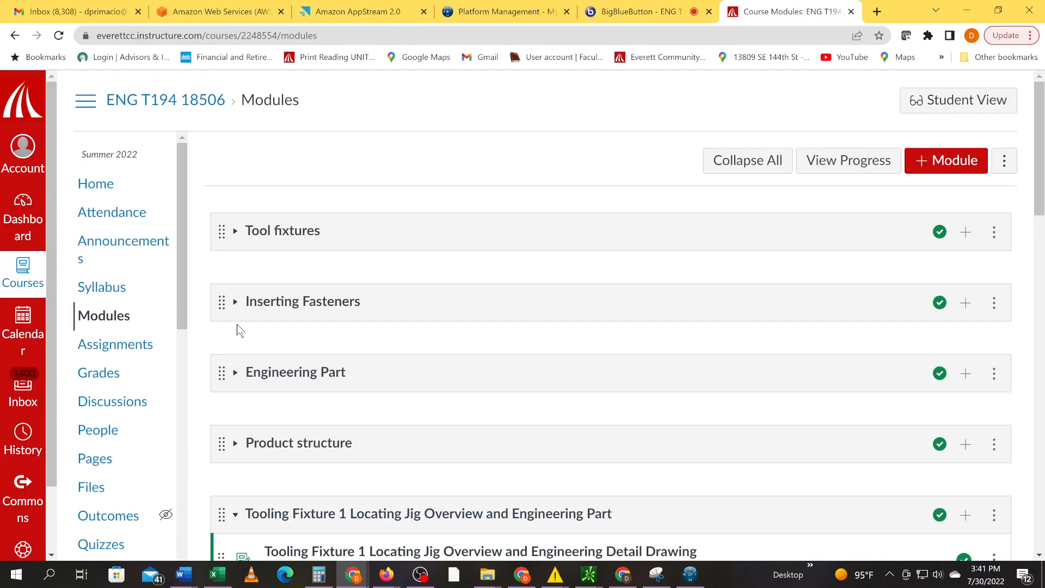
pyautogui.click(236, 445)
pyautogui.scroll(-3, 239, 446)
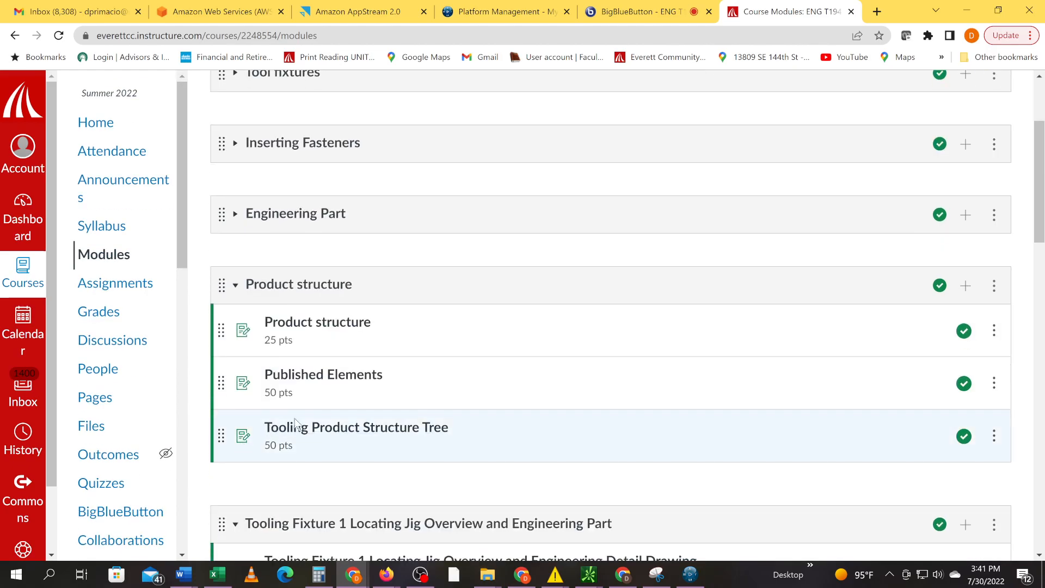
pyautogui.click(338, 328)
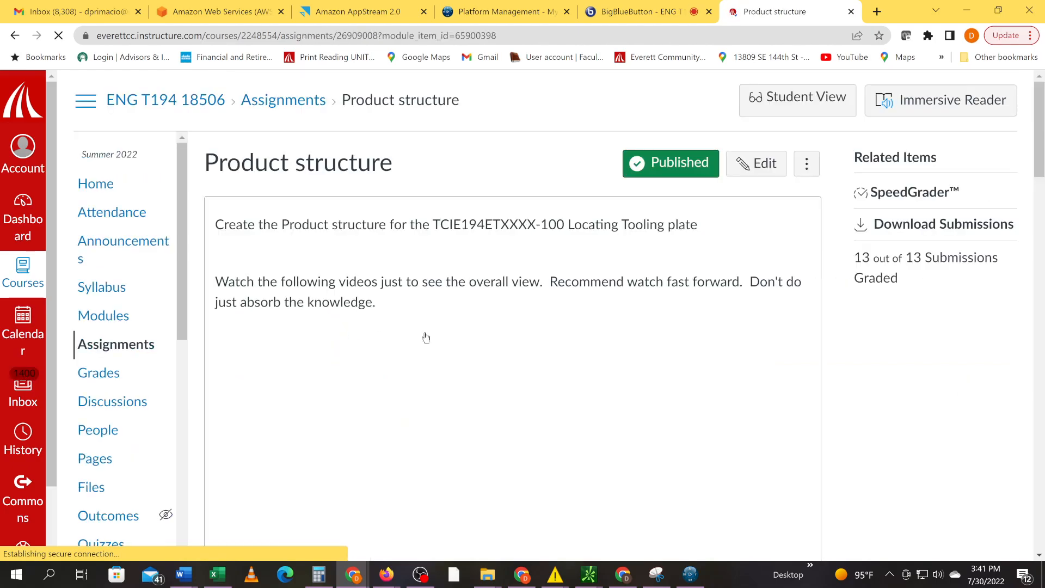
pyautogui.scroll(-2, 594, 296)
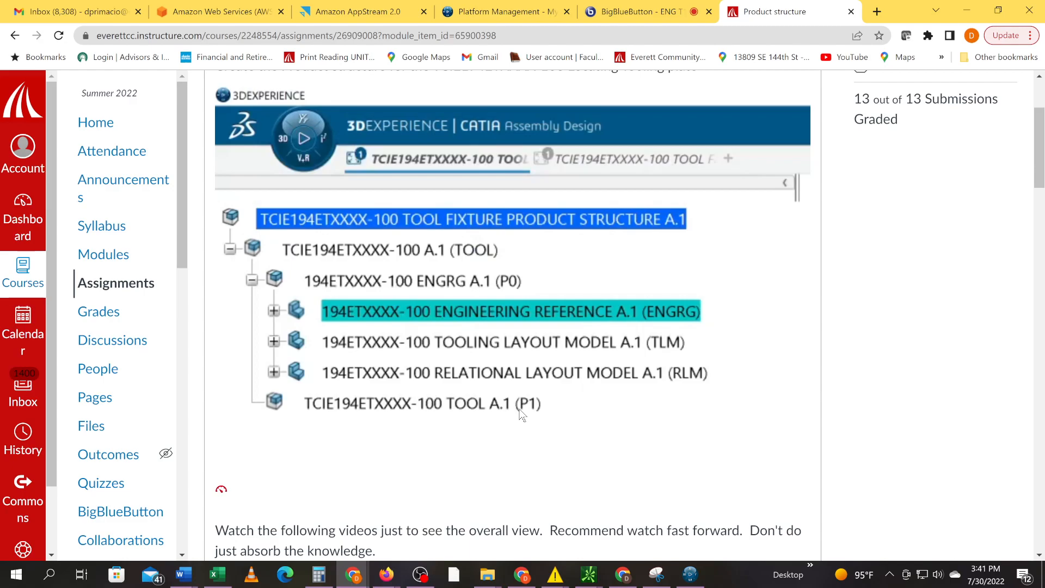
pyautogui.hotkey('alt', 'Tab')
pyautogui.rightClick(84, 112)
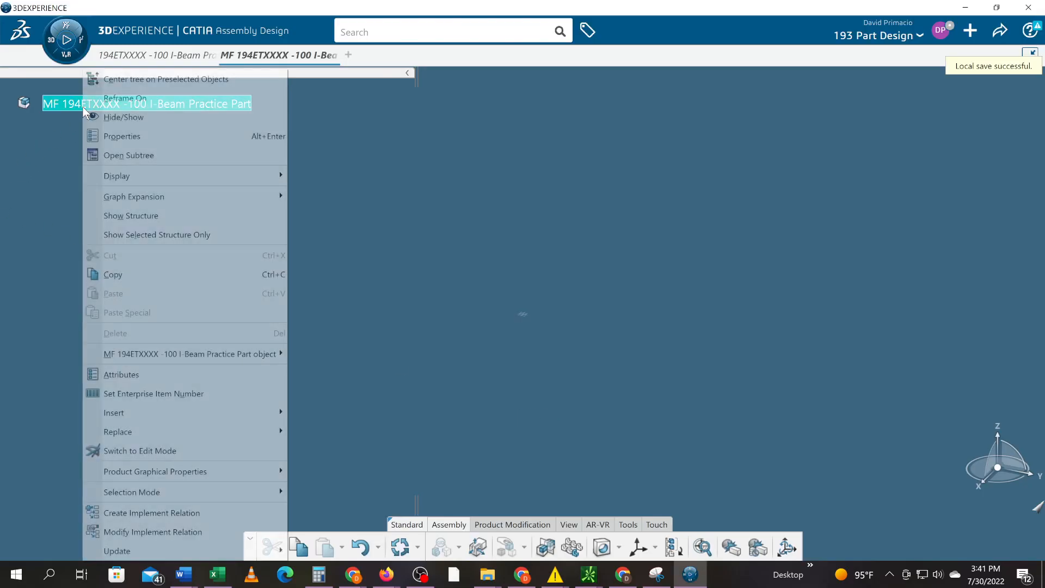
pyautogui.click(145, 401)
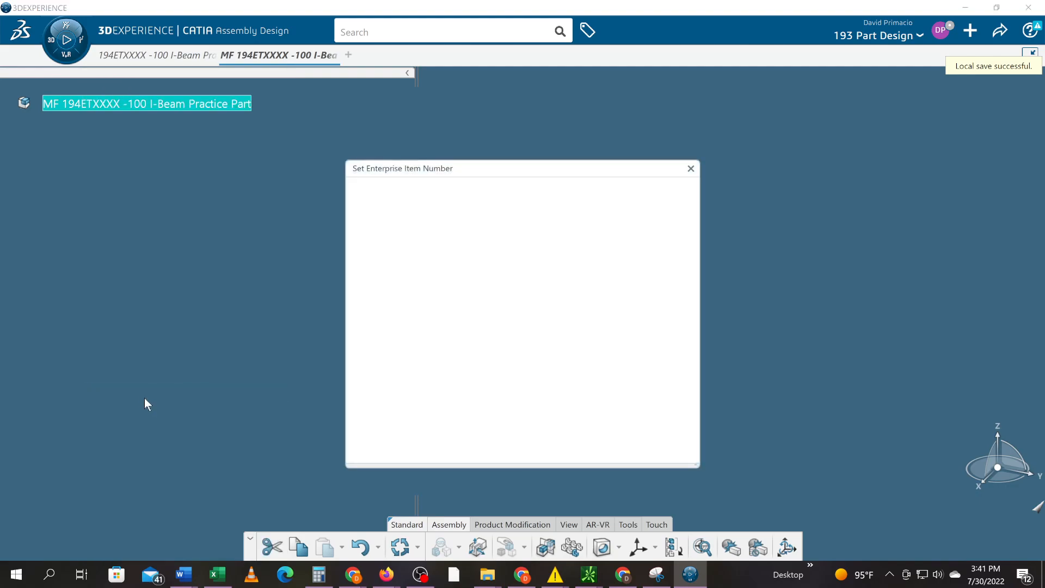
pyautogui.click(691, 169)
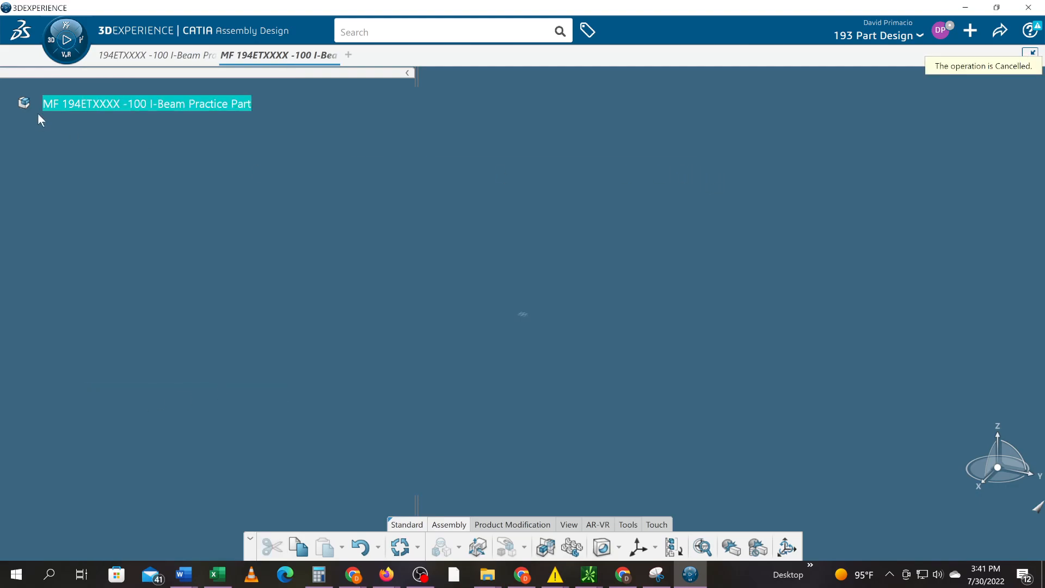
# - Insert a new product under the MF root product and set its title to "MF 194ETXXXX -100 I-Beam Practice Part"
pyautogui.rightClick(57, 103)
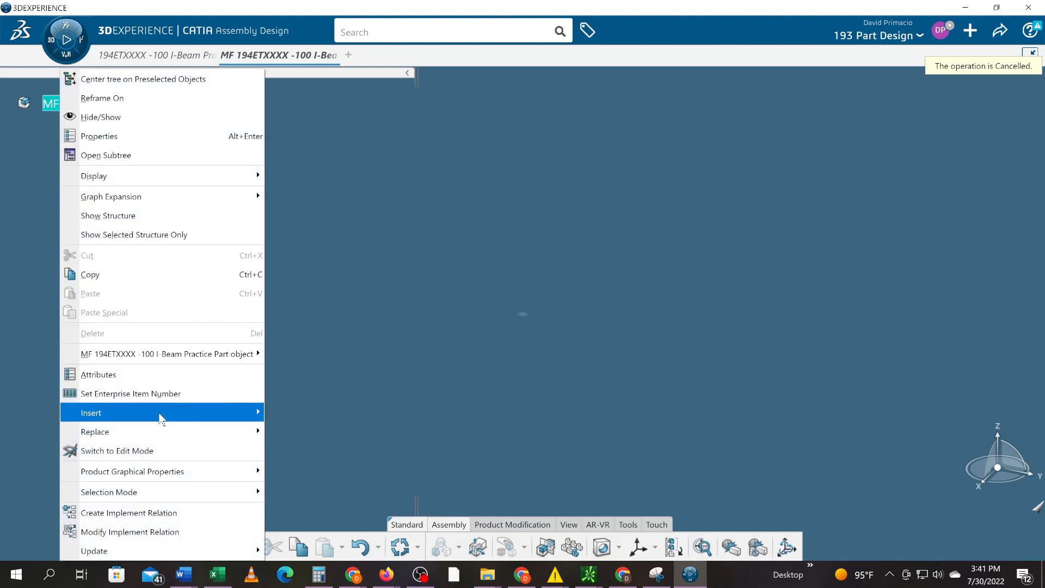
pyautogui.moveTo(163, 414)
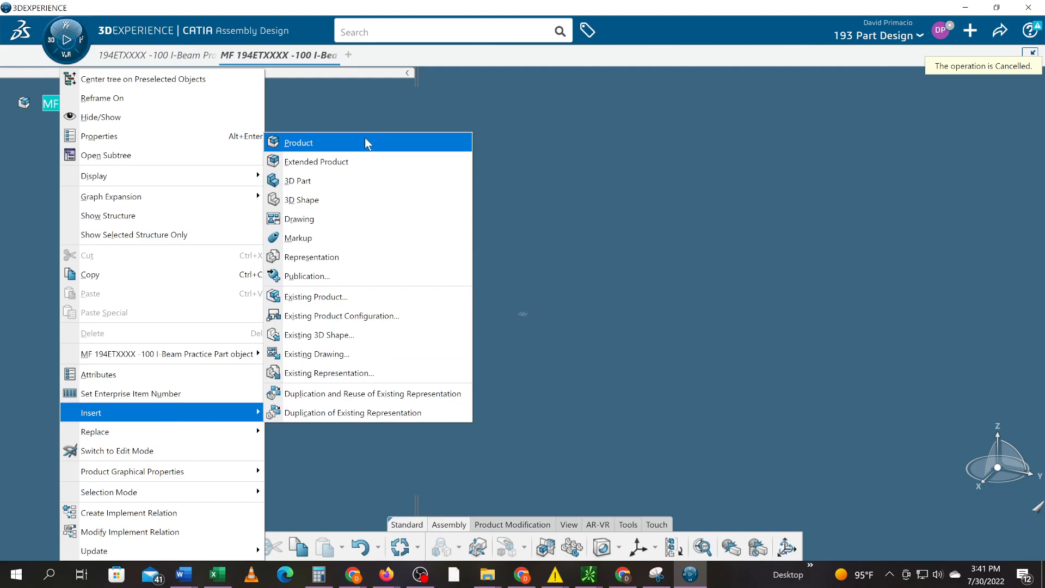
pyautogui.click(365, 140)
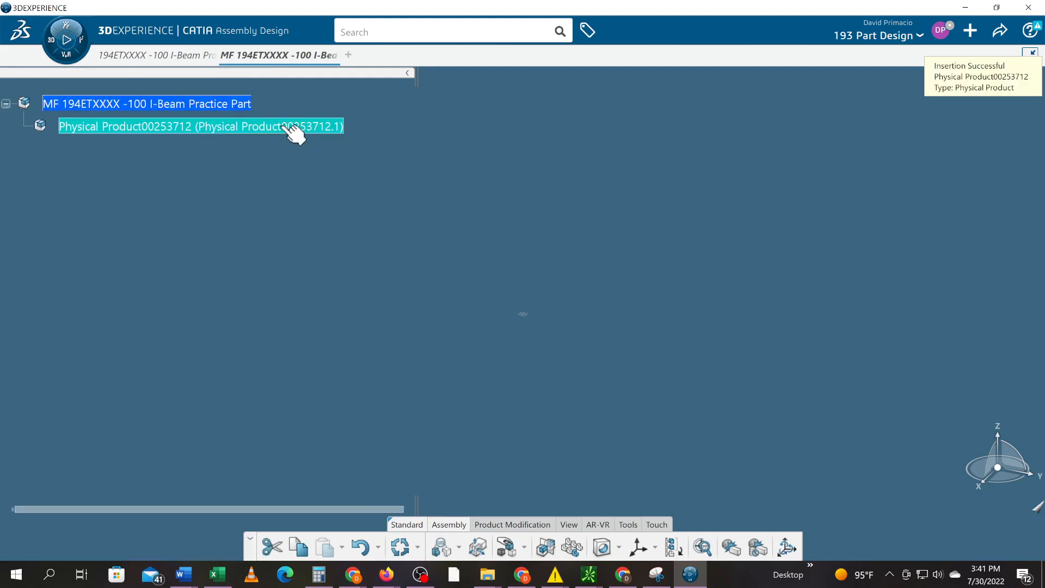
pyautogui.rightClick(284, 130)
pyautogui.click(319, 81)
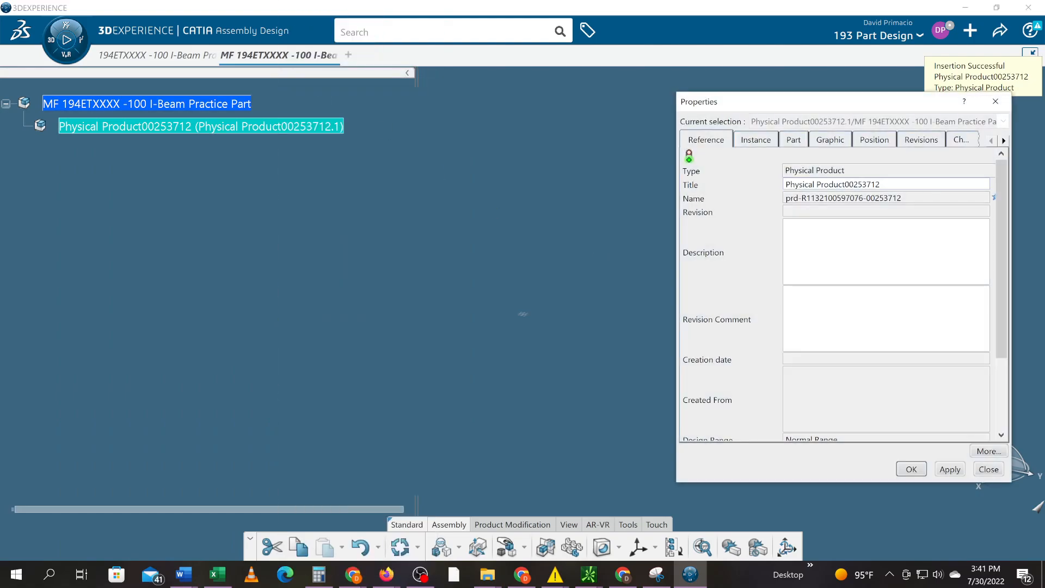
pyautogui.write('MF 194ETXXXX -100 I-Beam Practice Part')
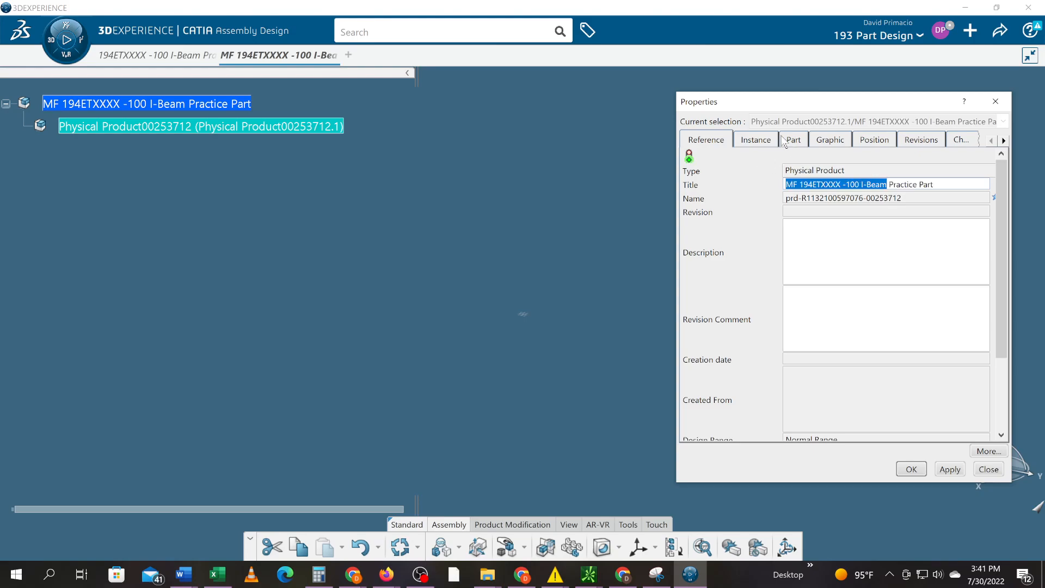
# - Set the instance title of the new product under the MF root product to "TOOL"
pyautogui.click(764, 132)
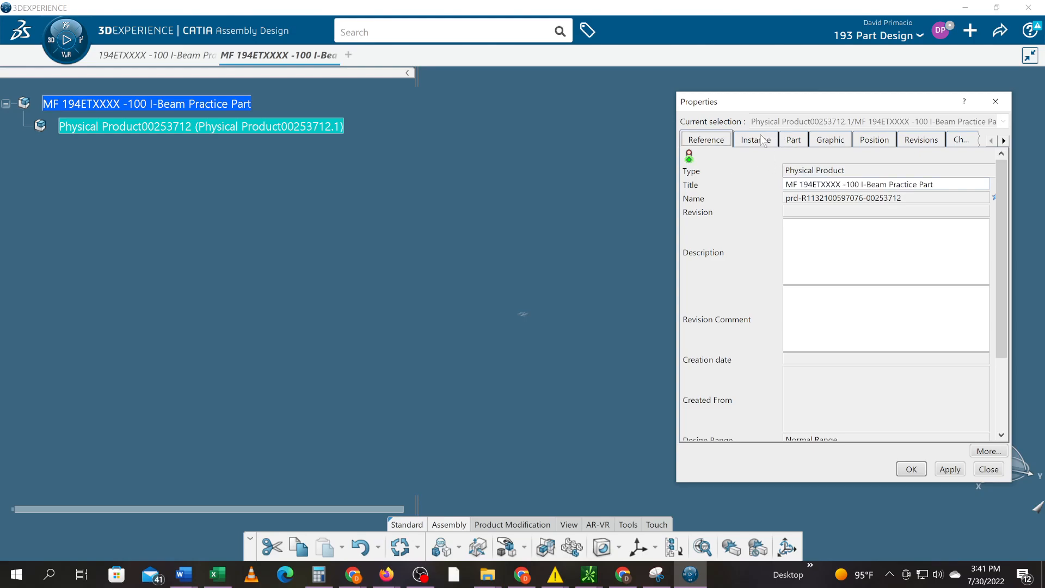
pyautogui.click(764, 136)
pyautogui.hotkey('ctrl', 'a')
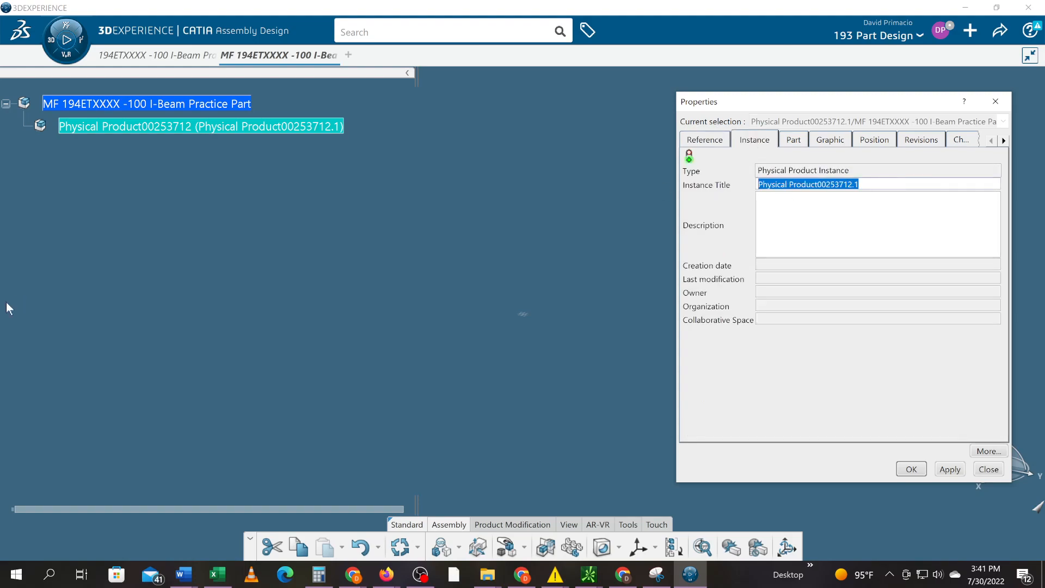
pyautogui.write('t')
pyautogui.press('BackSpace')
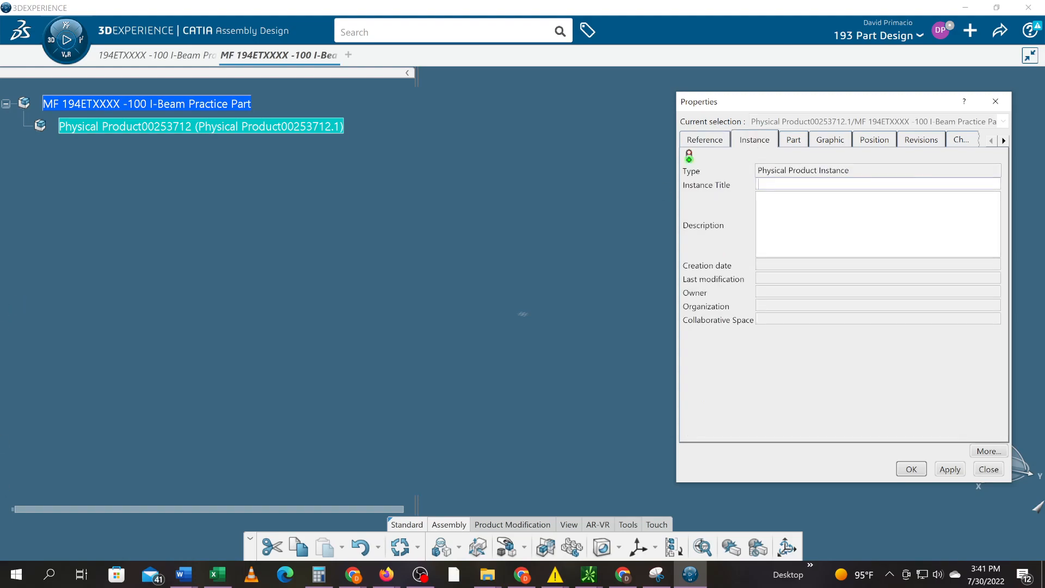
pyautogui.press('capslock')
pyautogui.write('TOOL')
pyautogui.press('Return')
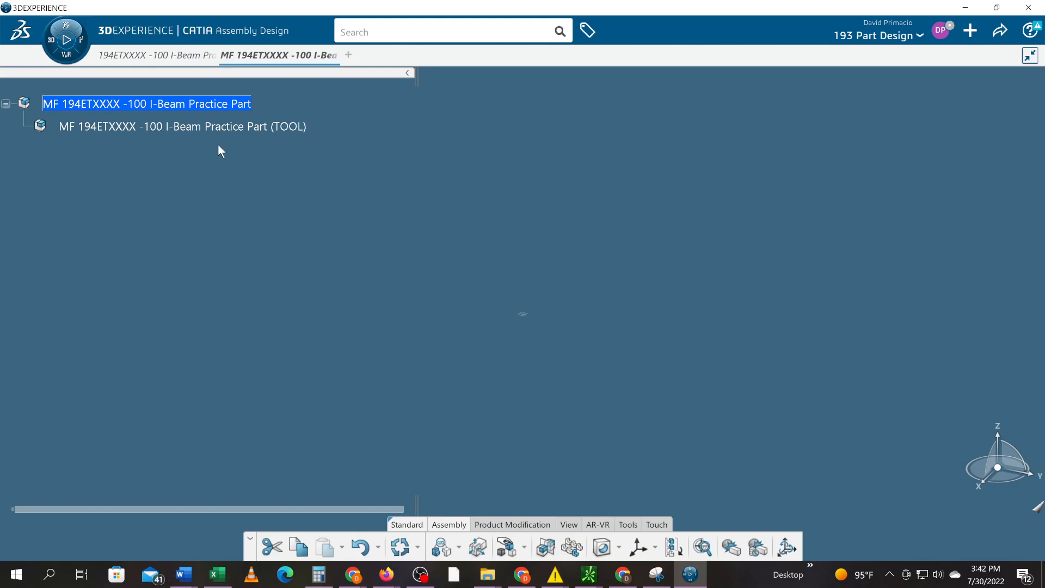
# - Check the example tree in the browser's Product structure assignment, return to 3DEXPERIENCE, and review the TOOL product's instance properties
pyautogui.hotkey('alt', 'Tab')
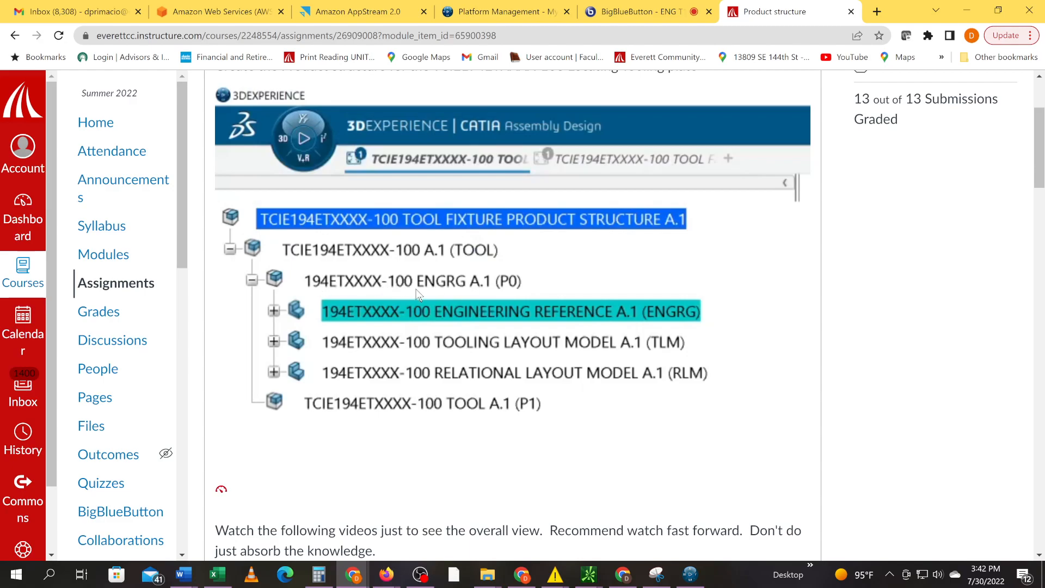
pyautogui.hotkey('alt', 'Tab')
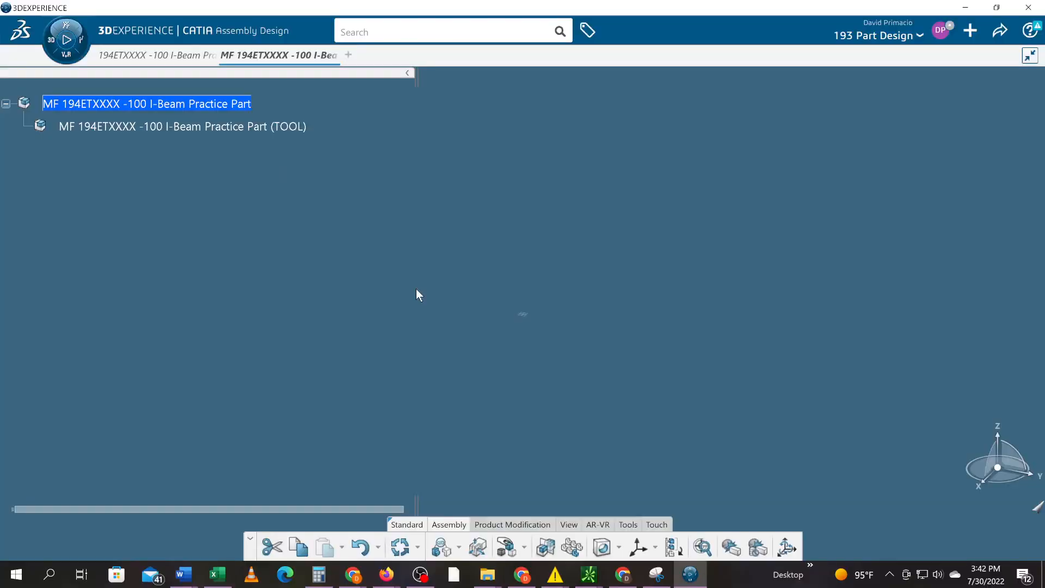
pyautogui.click(98, 135)
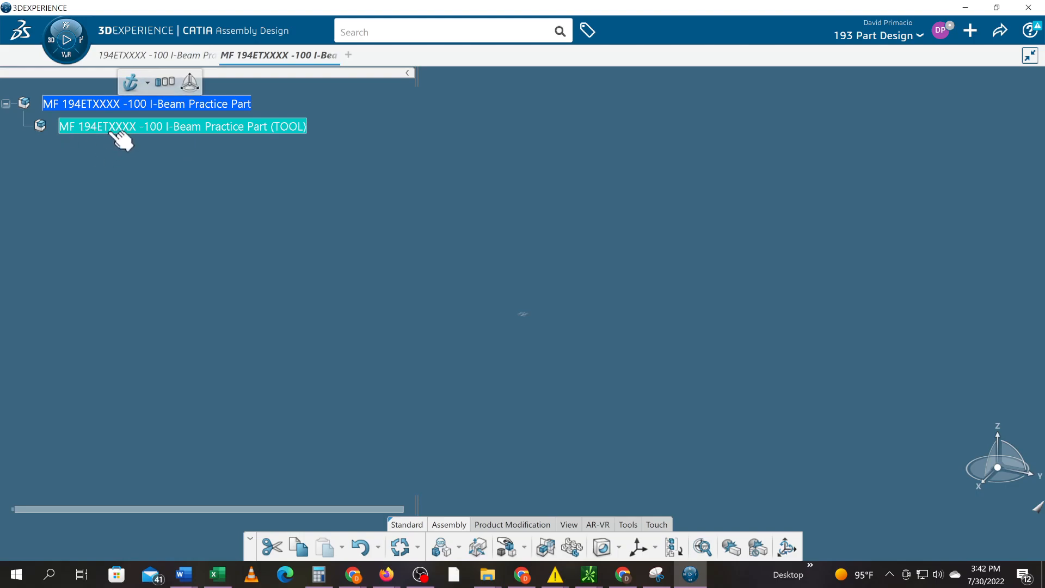
pyautogui.rightClick(116, 138)
pyautogui.click(171, 81)
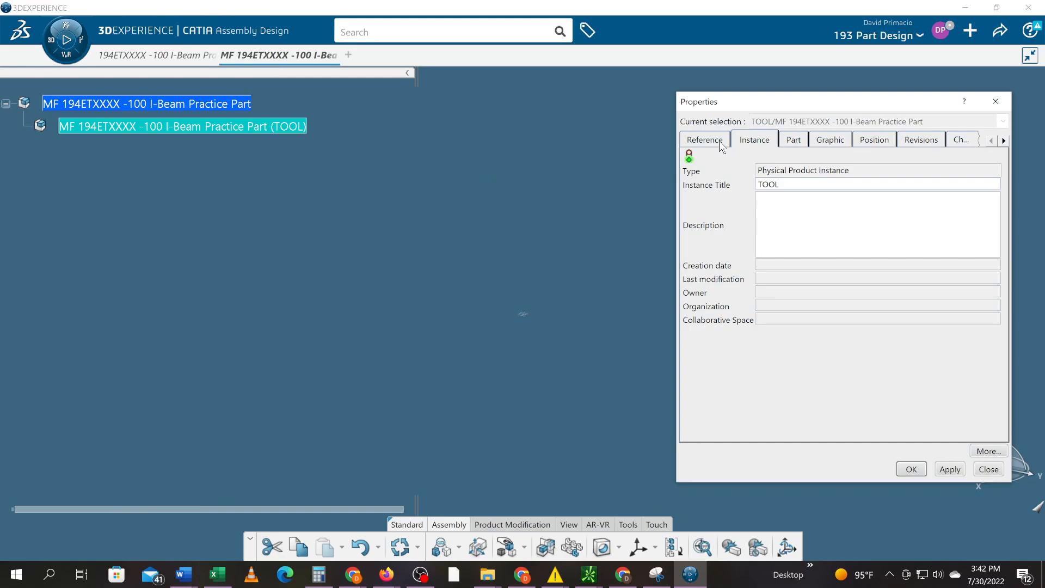
pyautogui.click(995, 102)
# - Insert a new product under the TOOL product, expand its branch, and open the new product's properties
pyautogui.rightClick(113, 126)
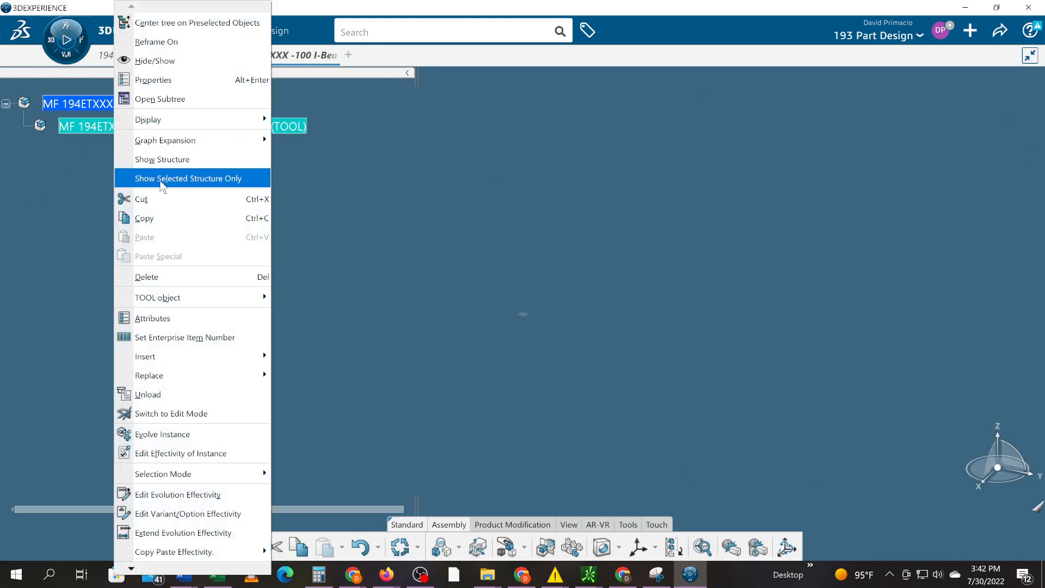
pyautogui.moveTo(189, 359)
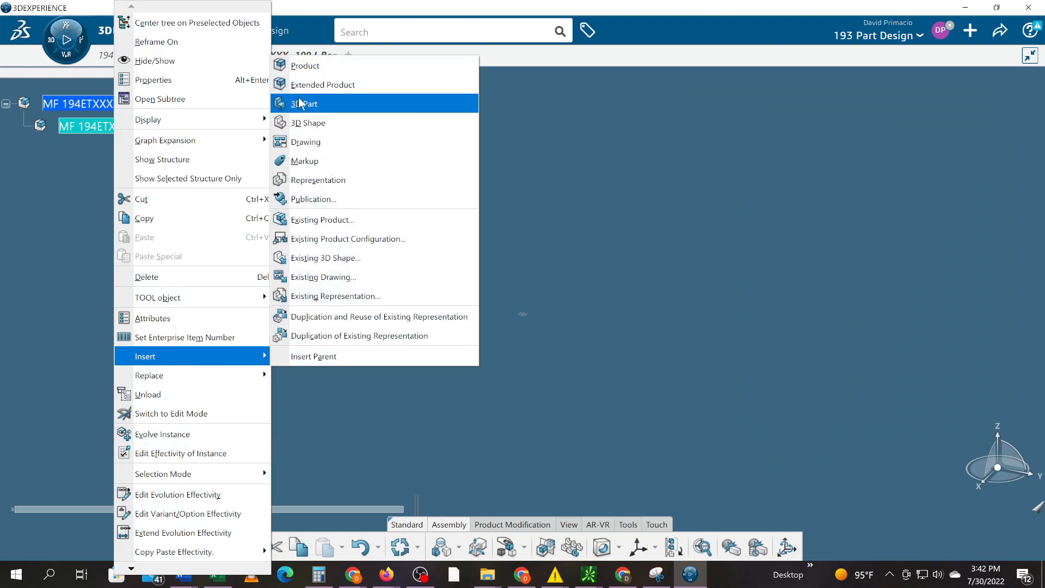
pyautogui.click(300, 65)
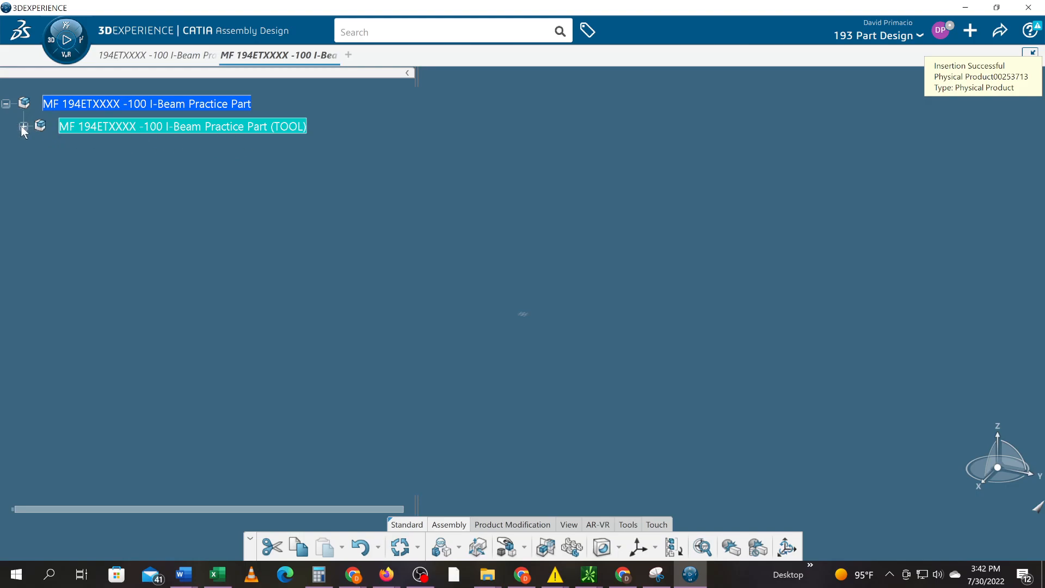
pyautogui.click(22, 126)
pyautogui.rightClick(215, 154)
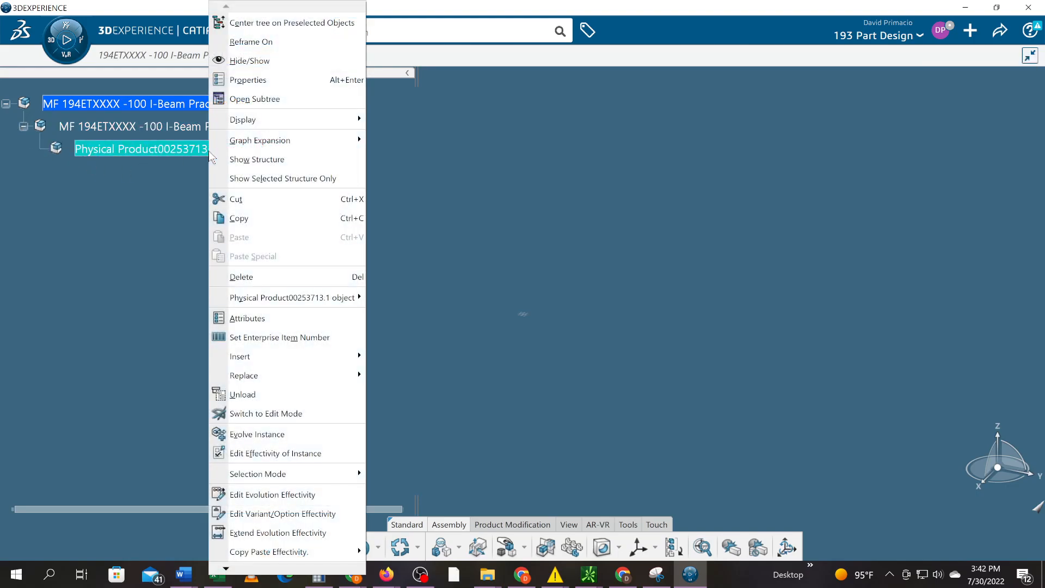
pyautogui.click(247, 79)
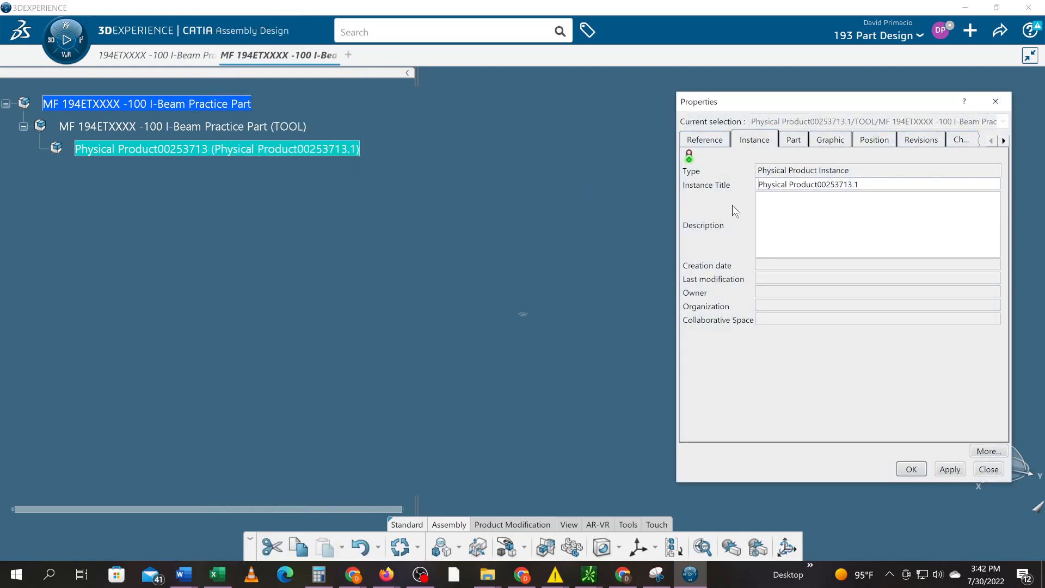
pyautogui.hotkey('ctrl', 'a')
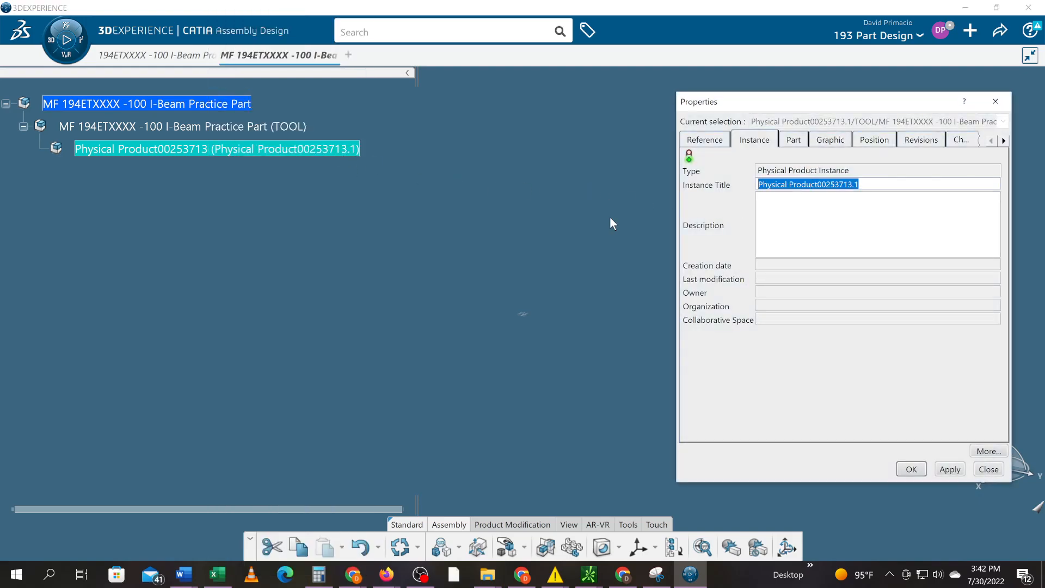
pyautogui.write('194ETXXXX -100 I-Beam Practice Part')
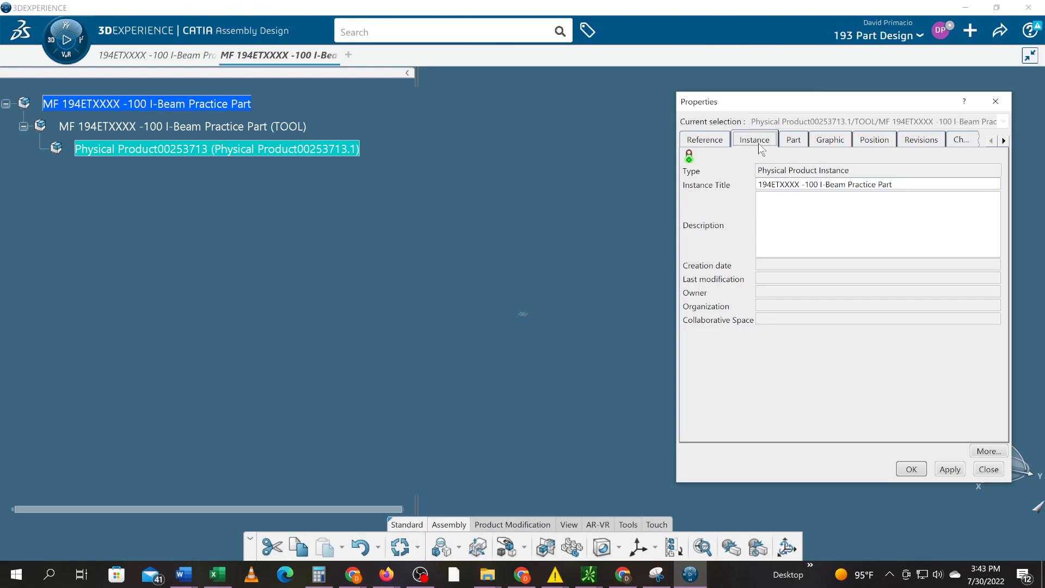
pyautogui.click(709, 140)
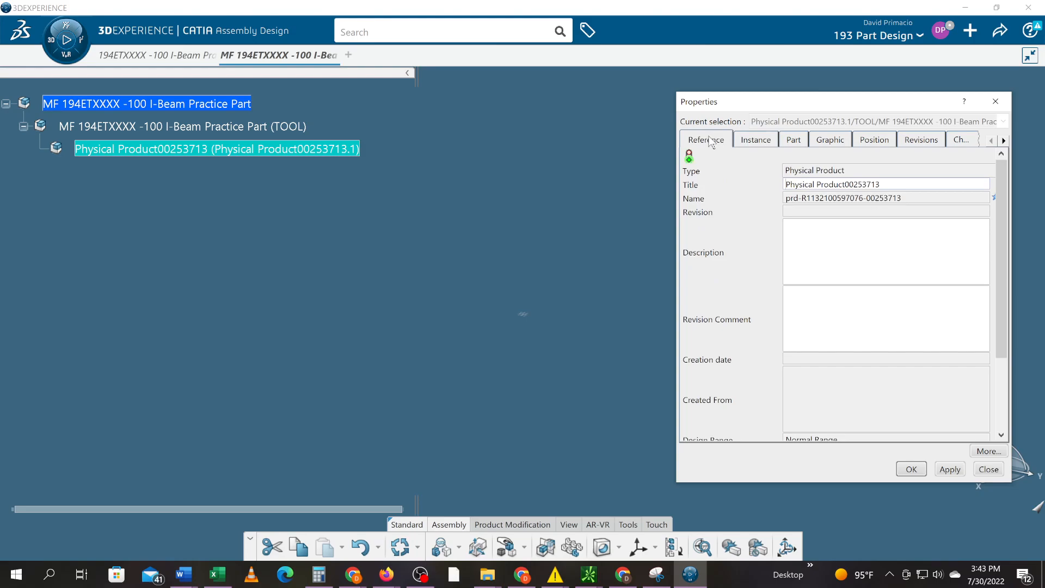
pyautogui.click(753, 139)
# - Set the new product's instance title to "0" and its reference title to "194ETXXXX -100 I-Beam Practice Part", checking the assignment's example tree
pyautogui.moveTo(893, 184); pyautogui.dragTo(651, 188)
pyautogui.write('0')
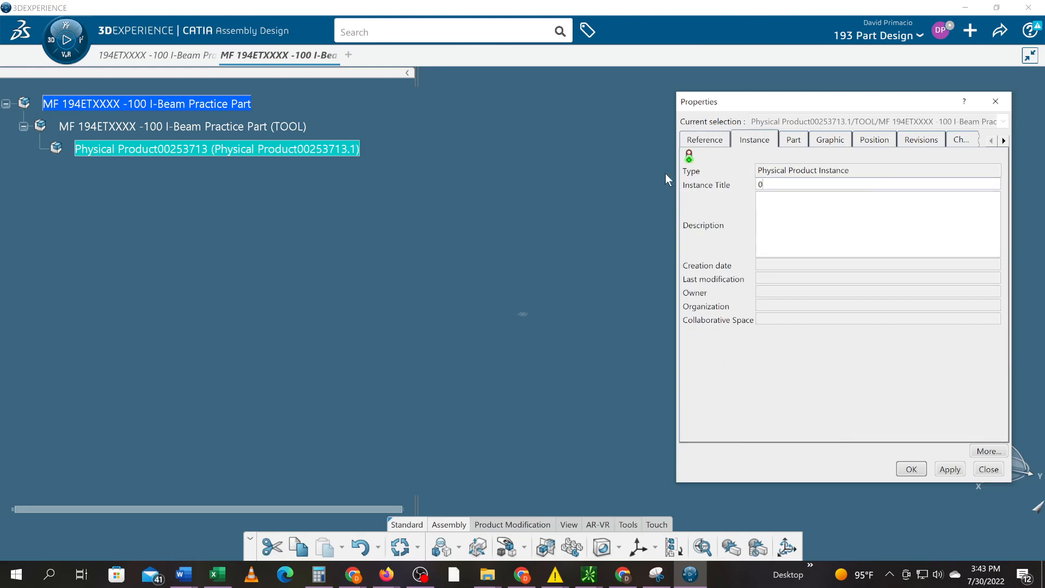
pyautogui.click(705, 142)
pyautogui.moveTo(893, 184); pyautogui.dragTo(763, 186)
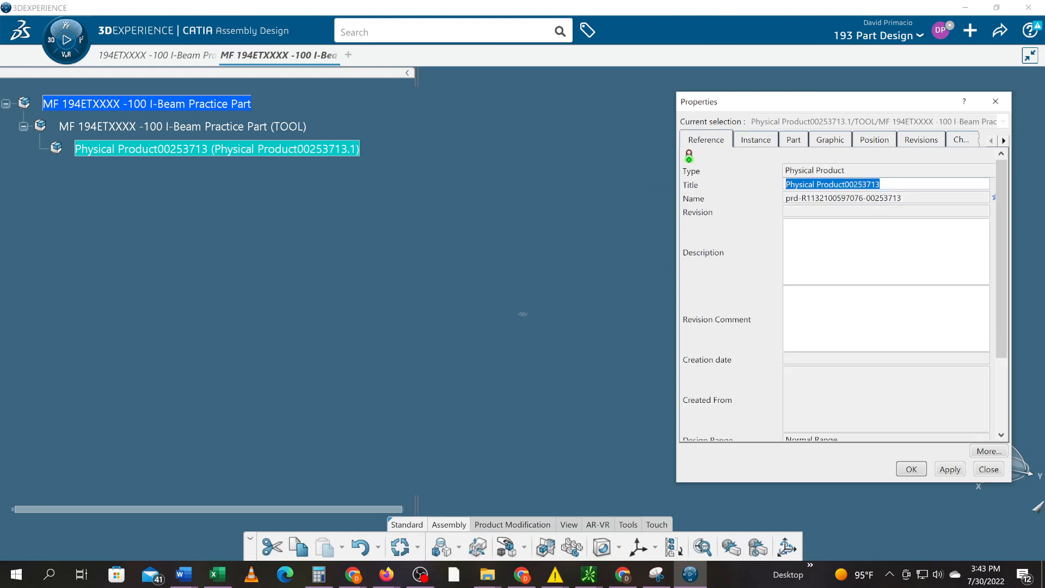
pyautogui.write('194ETXXXX -100 I-Beam Practice Part')
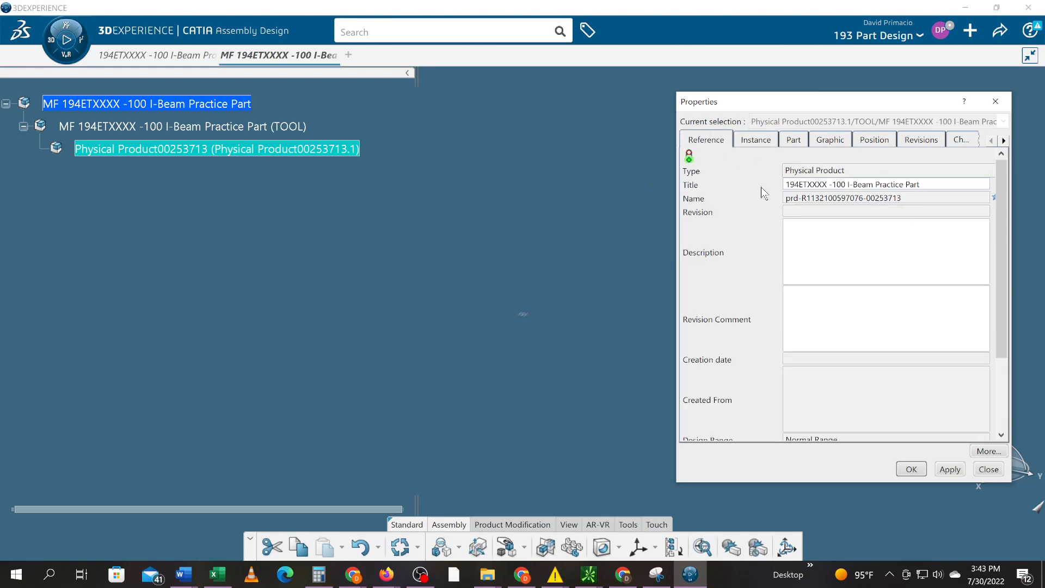
pyautogui.hotkey('alt', 'Tab')
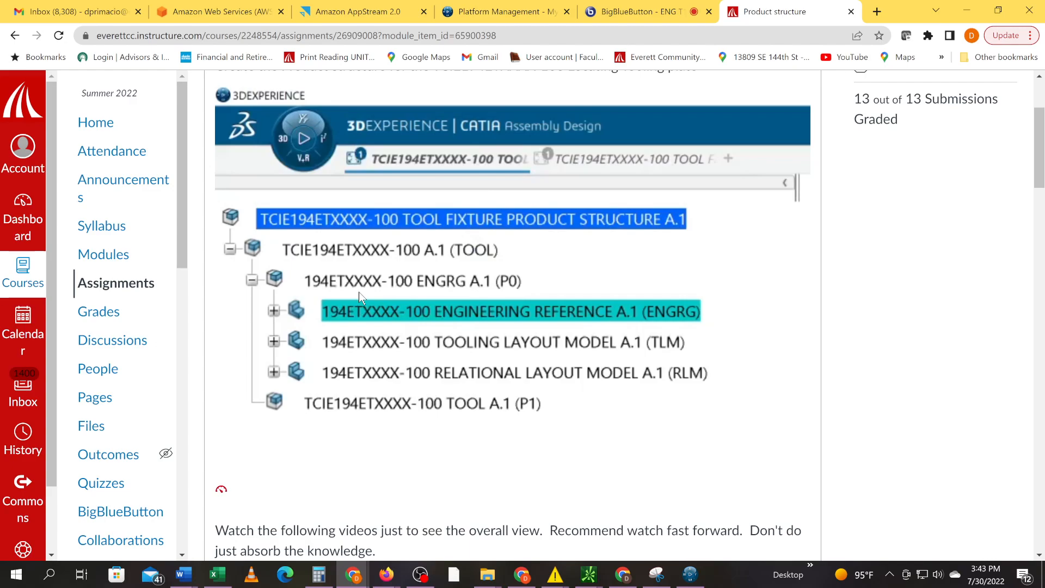
pyautogui.hotkey('alt', 'Tab')
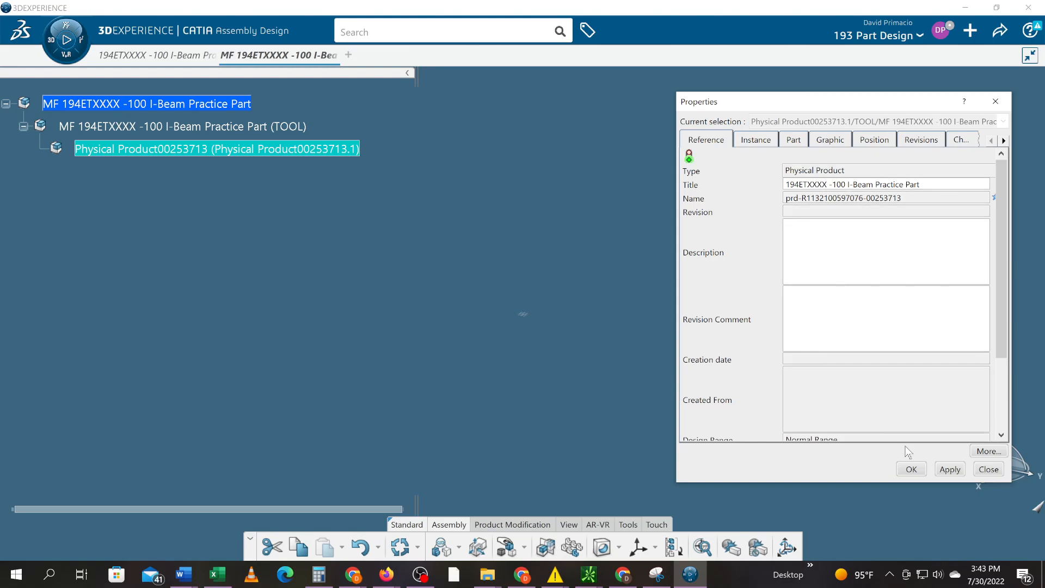
pyautogui.click(910, 468)
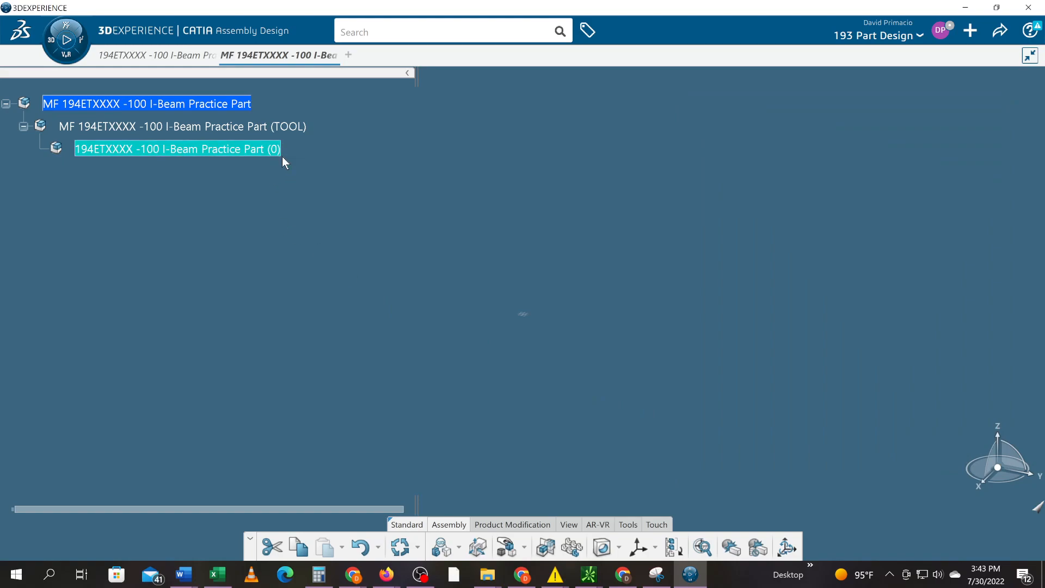
# - Insert a second product under the TOOL product, alongside the product with instance title 0
pyautogui.click(142, 152)
pyautogui.click(130, 132)
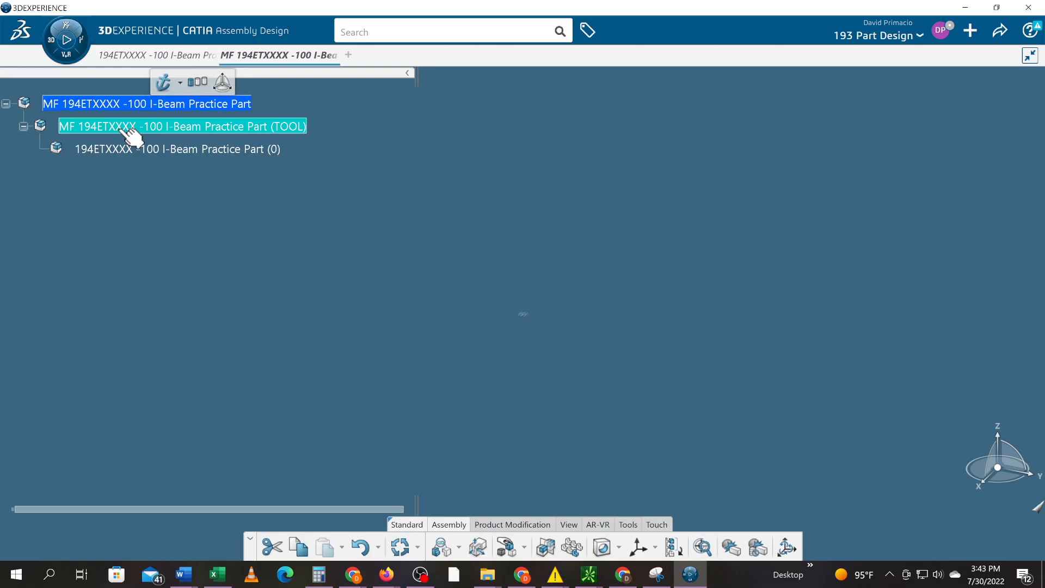
pyautogui.rightClick(118, 128)
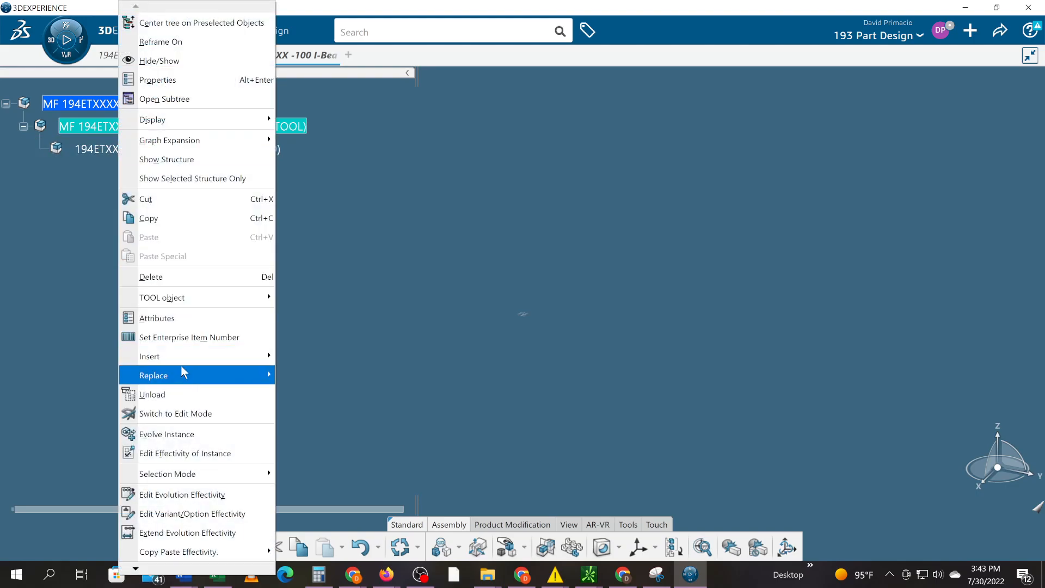
pyautogui.moveTo(255, 356)
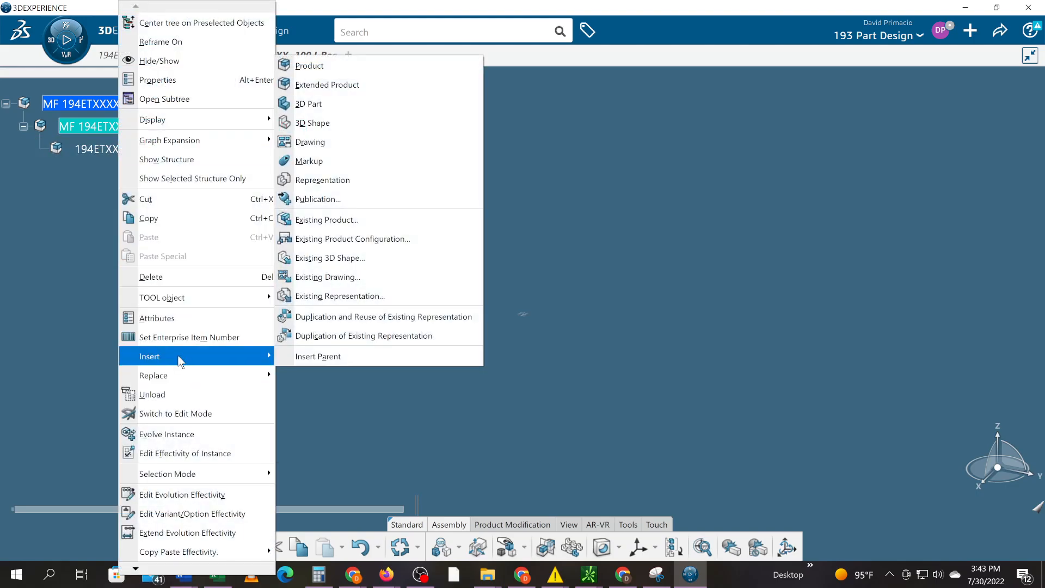
pyautogui.click(348, 66)
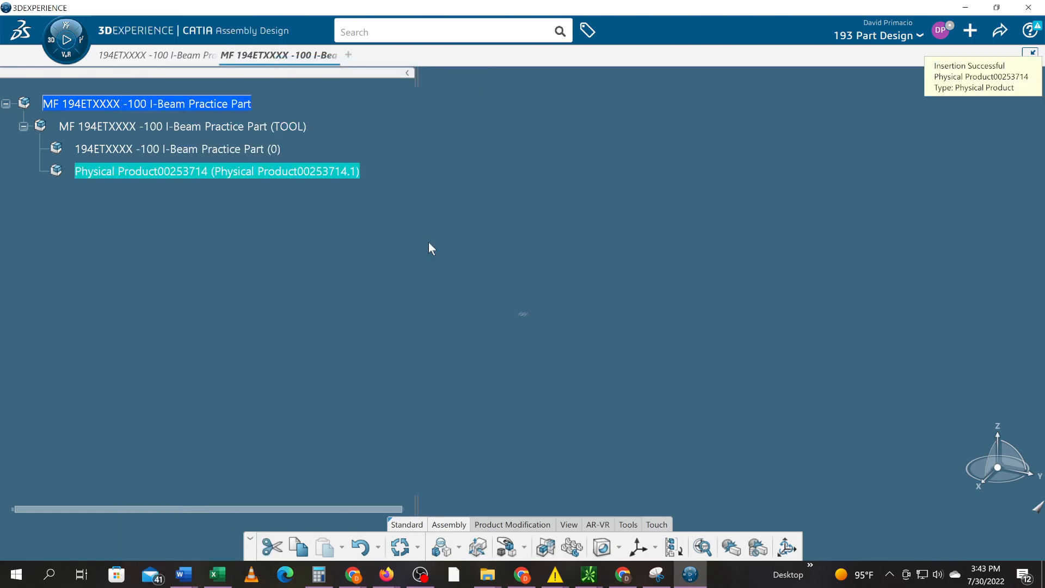
# - Title the second product under TOOL "MF 194ETXXXX -100 I-Beam Practice Part" and set its instance title to "1"
pyautogui.rightClick(274, 174)
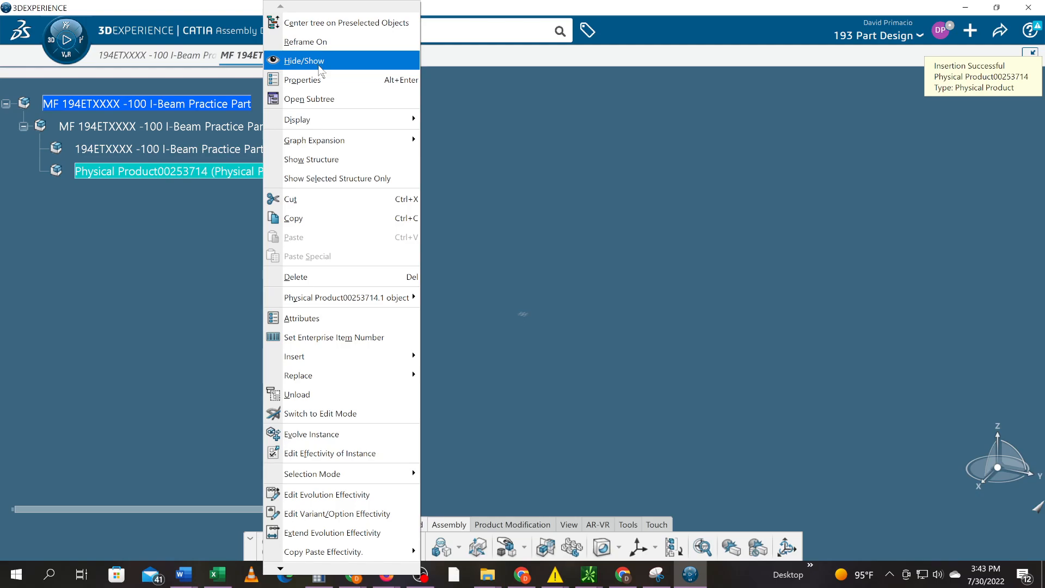
pyautogui.click(322, 80)
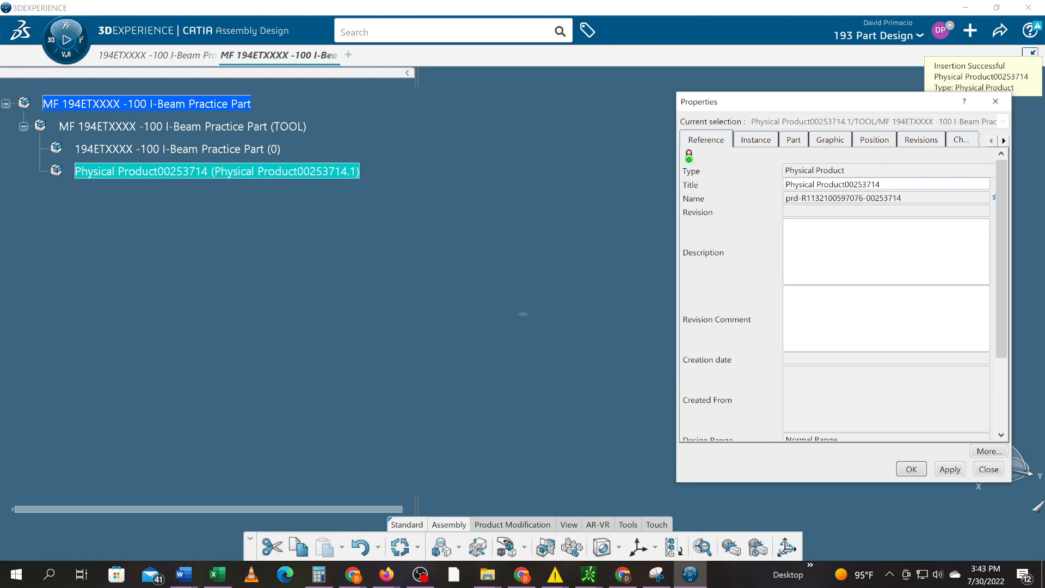
pyautogui.press('BackSpace')
pyautogui.write('3')
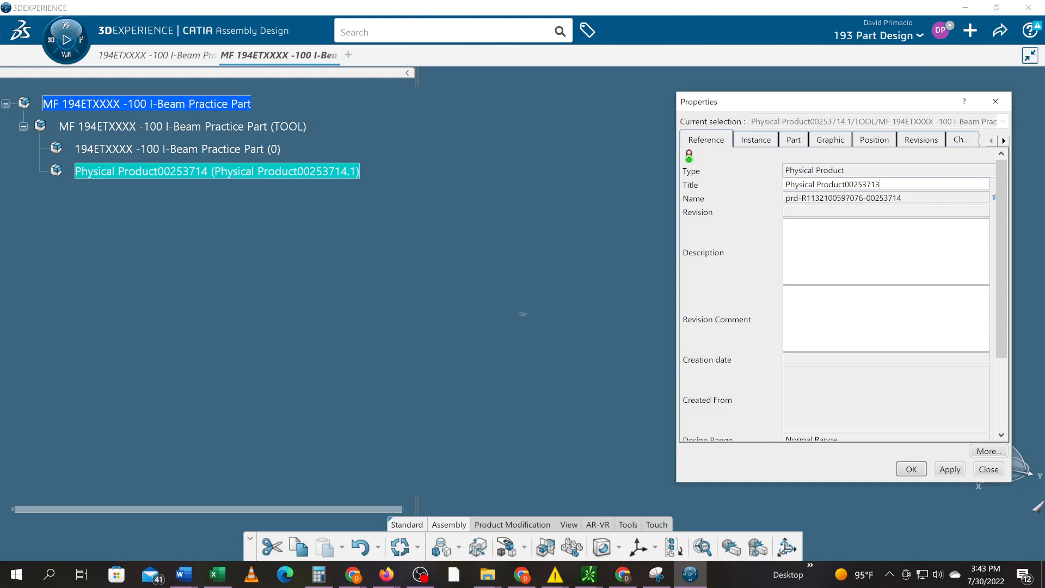
pyautogui.hotkey('ctrl', 'a')
pyautogui.write('MF 194ETXXXX -100 I-Beam Practice Part')
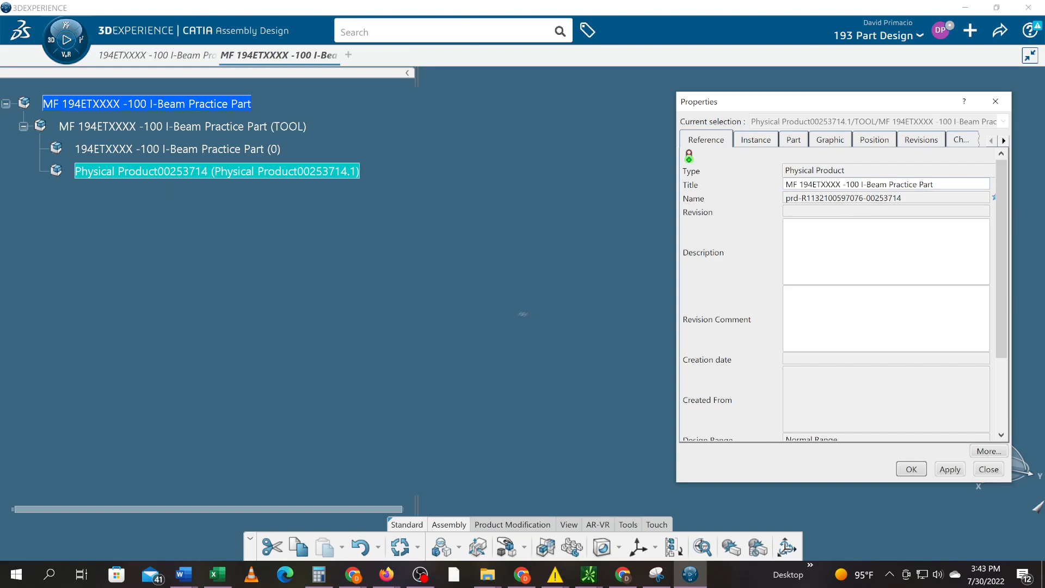
pyautogui.click(755, 139)
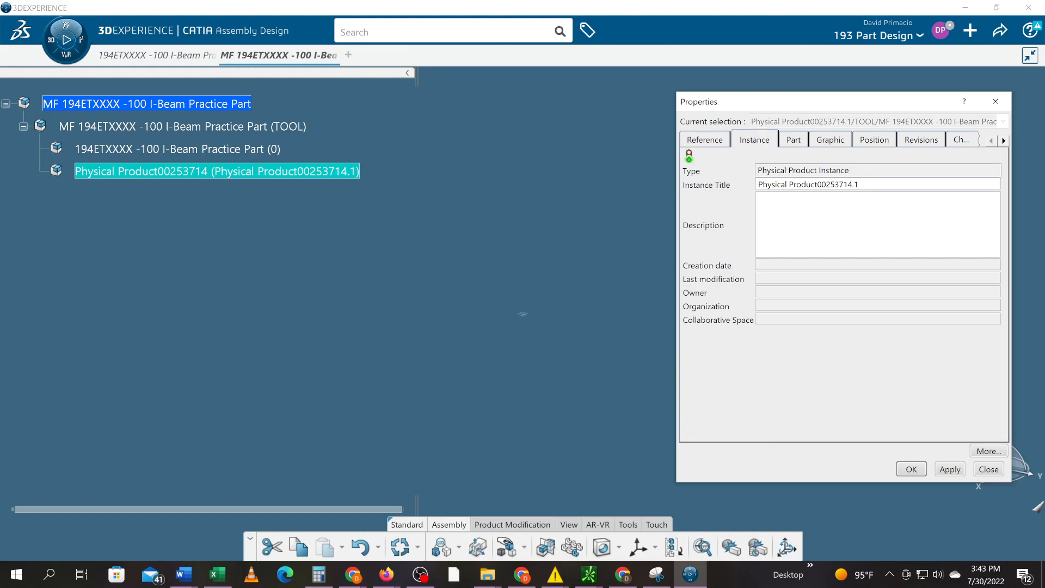
pyautogui.moveTo(865, 185); pyautogui.dragTo(658, 189)
pyautogui.write('1')
pyautogui.press('Return')
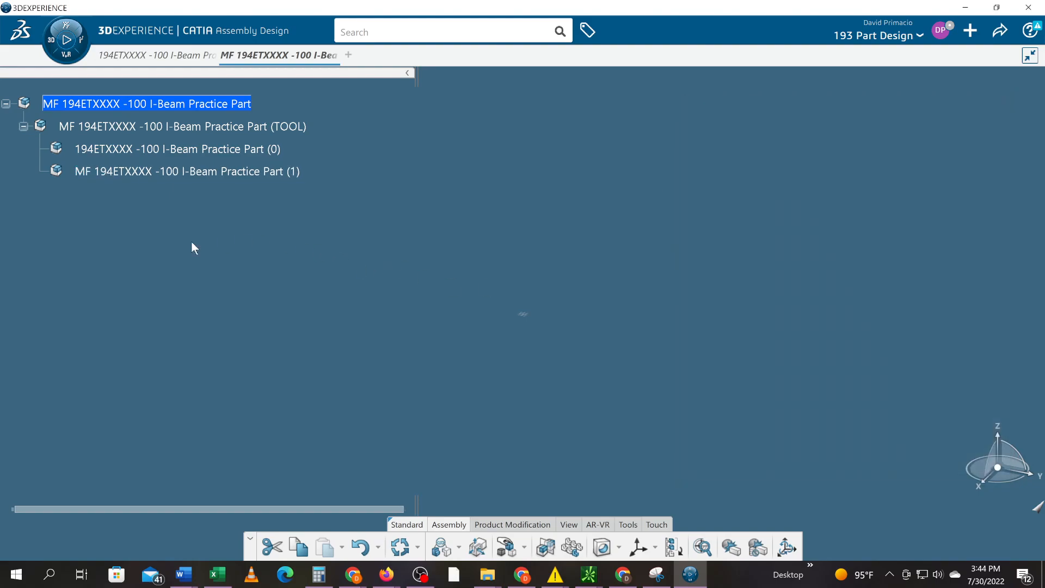
pyautogui.click(24, 128)
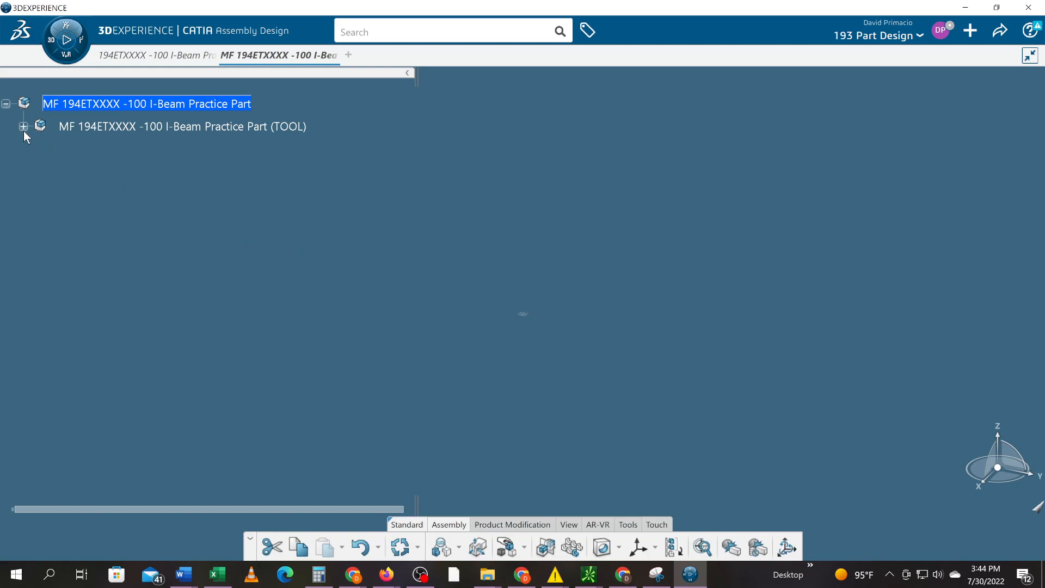
pyautogui.click(23, 127)
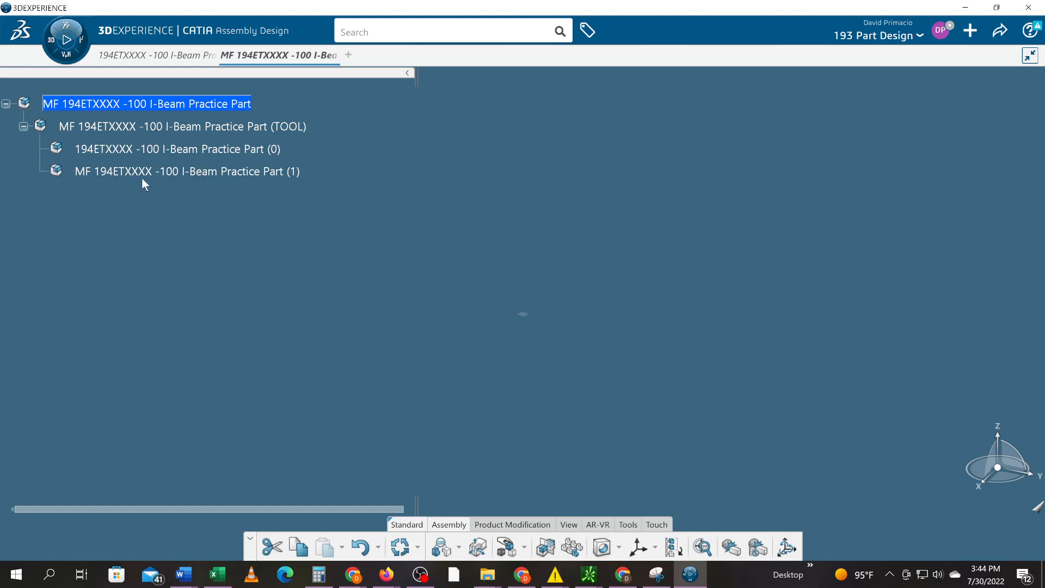
pyautogui.rightClick(198, 156)
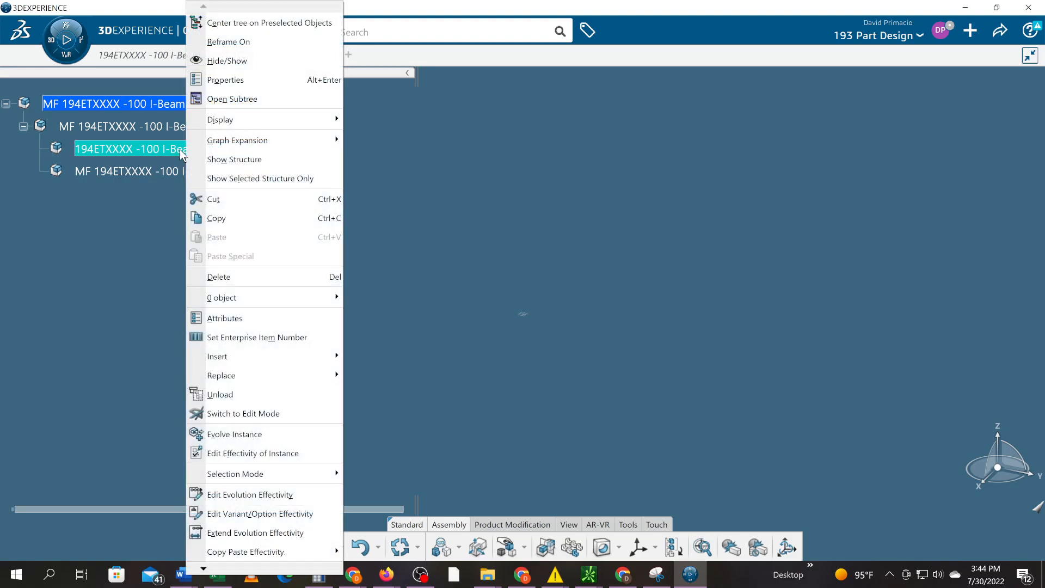
pyautogui.click(249, 80)
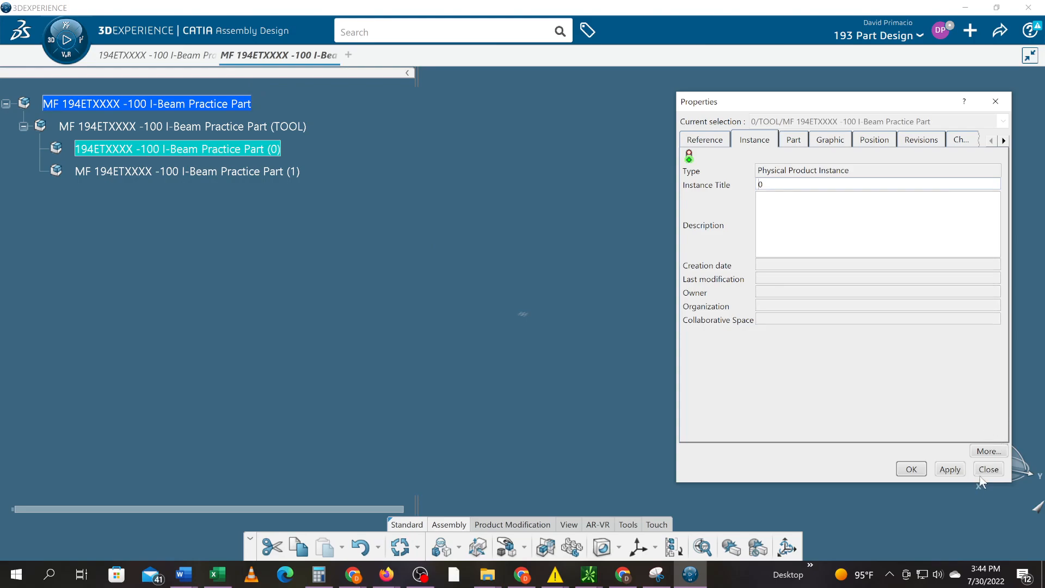
pyautogui.click(988, 471)
# - Insert a new product under the product with instance title 0 and expand its branch to select the new product
pyautogui.rightClick(231, 154)
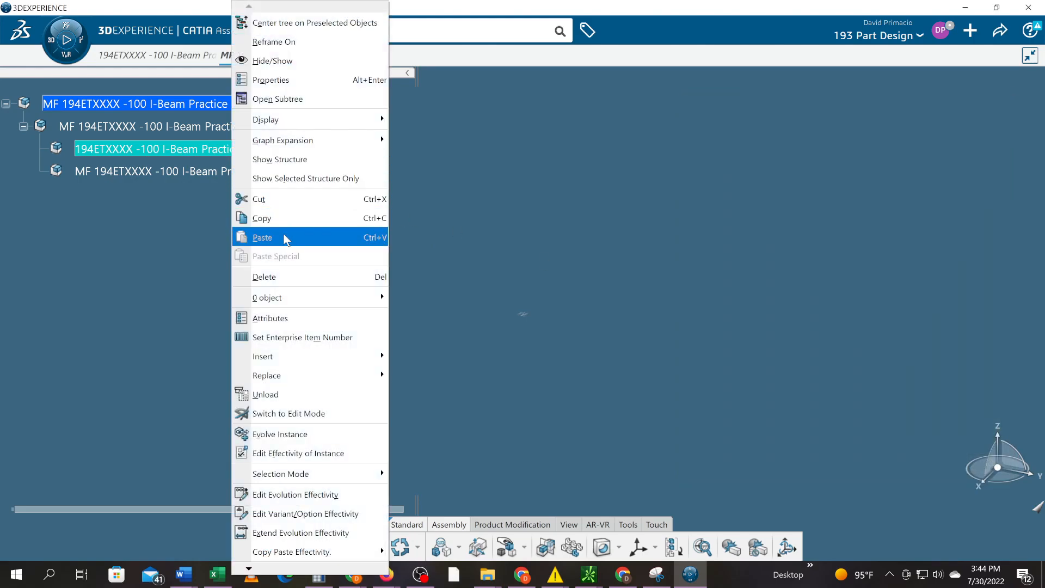
pyautogui.moveTo(291, 356)
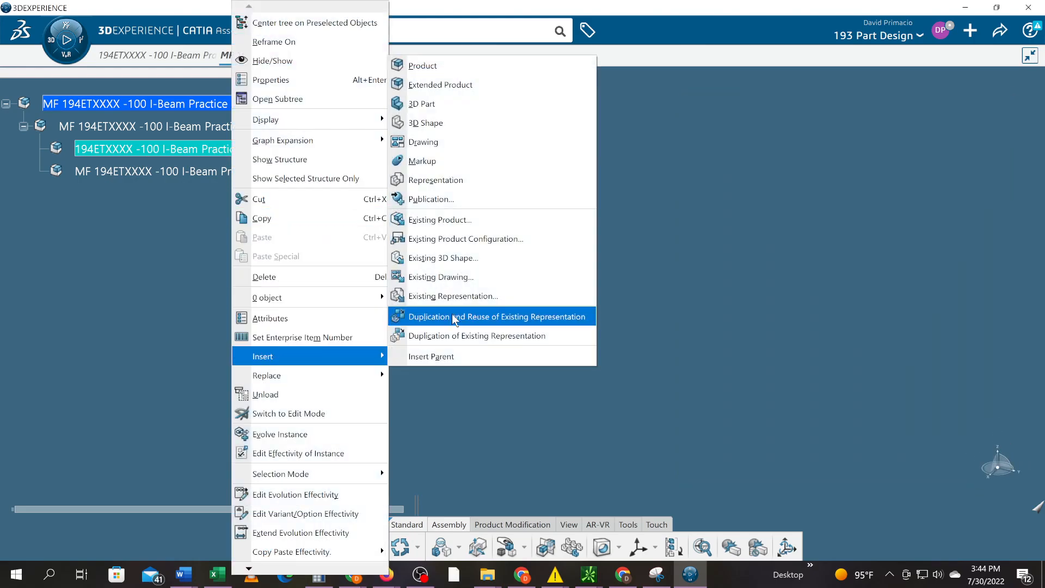
pyautogui.click(471, 71)
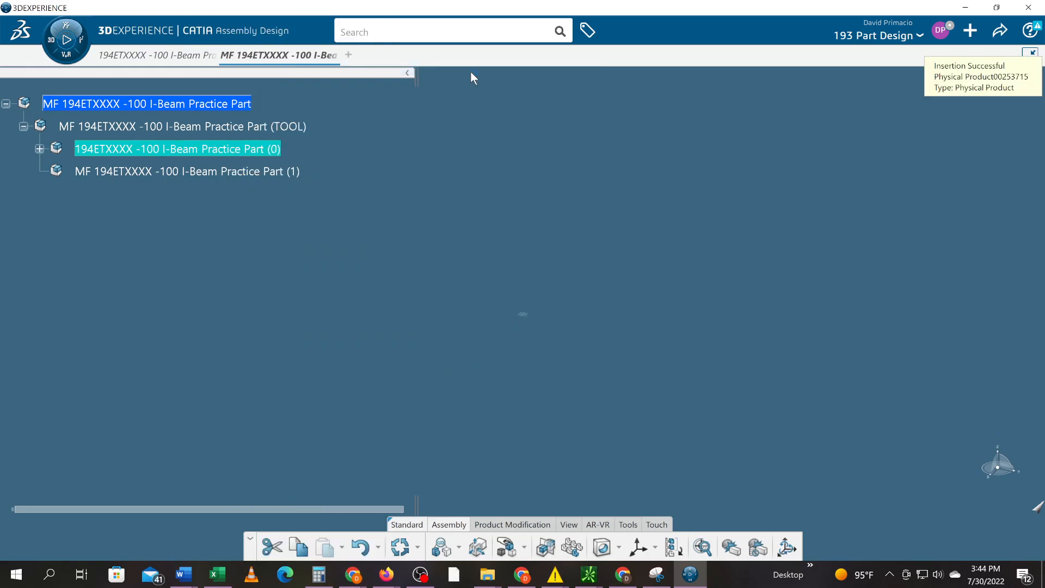
pyautogui.click(39, 149)
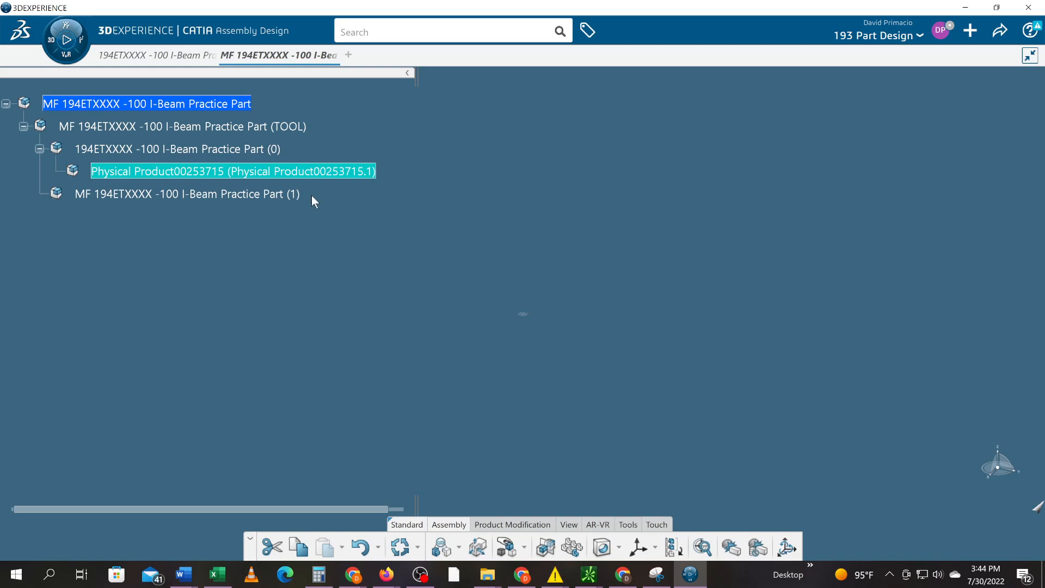
pyautogui.click(325, 172)
# - Try inserting the existing 194ETXXXX -100 I-Beam Practice Part A.1 under the product with instance title 0, and remove it again
pyautogui.click(163, 61)
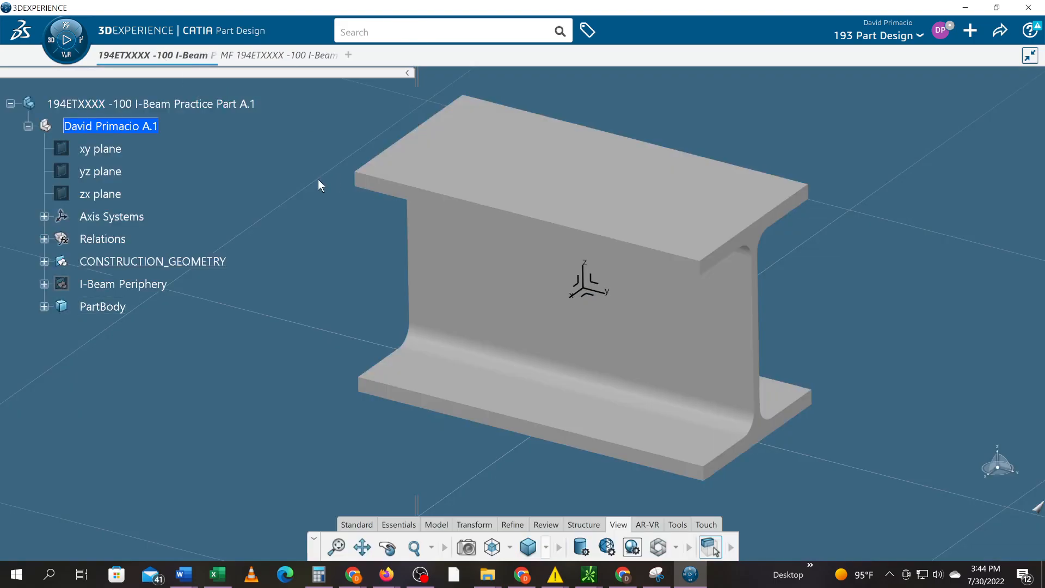
pyautogui.moveTo(263, 60)
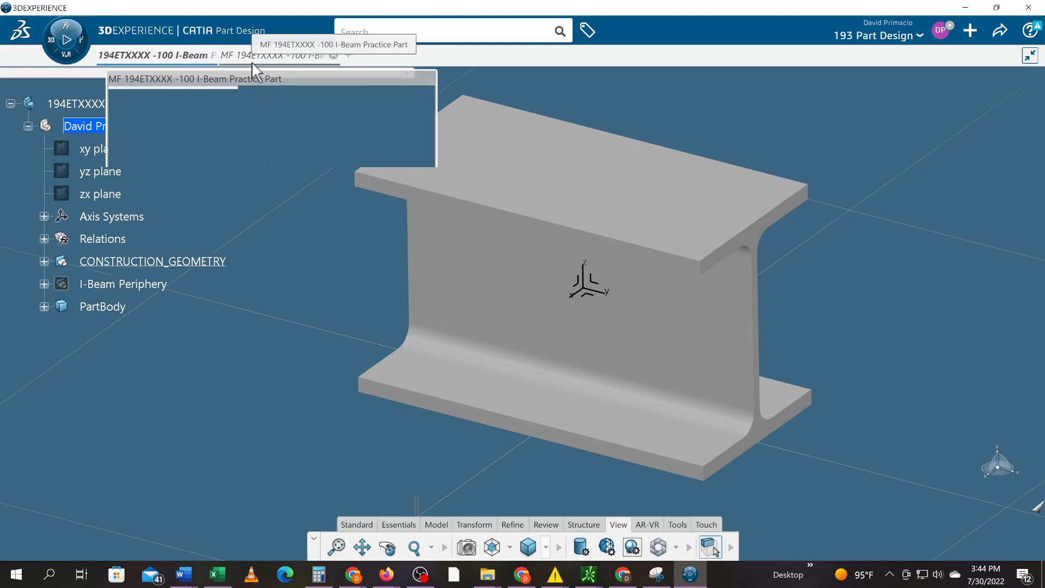
pyautogui.click(251, 61)
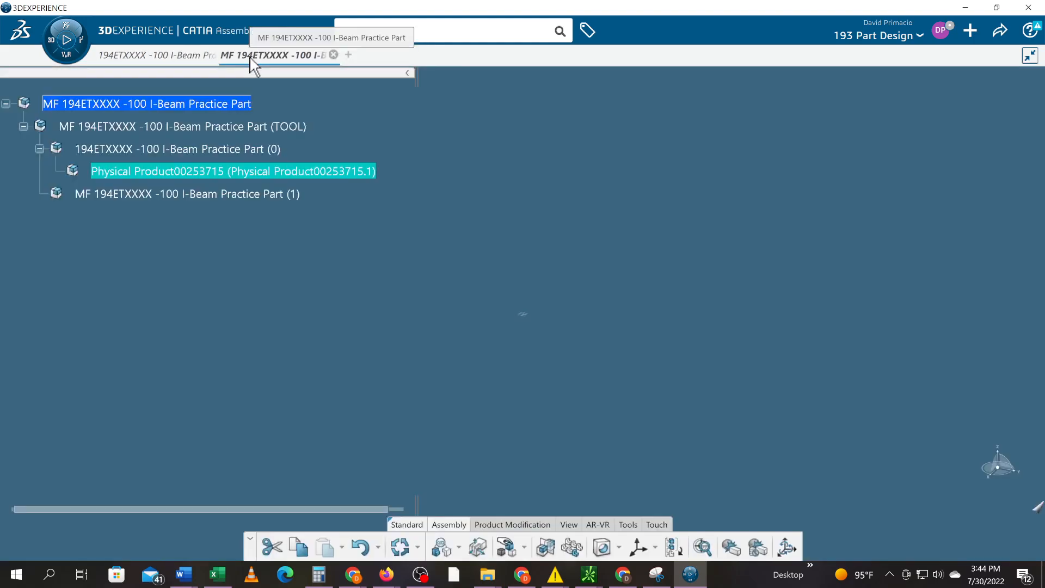
pyautogui.click(202, 153)
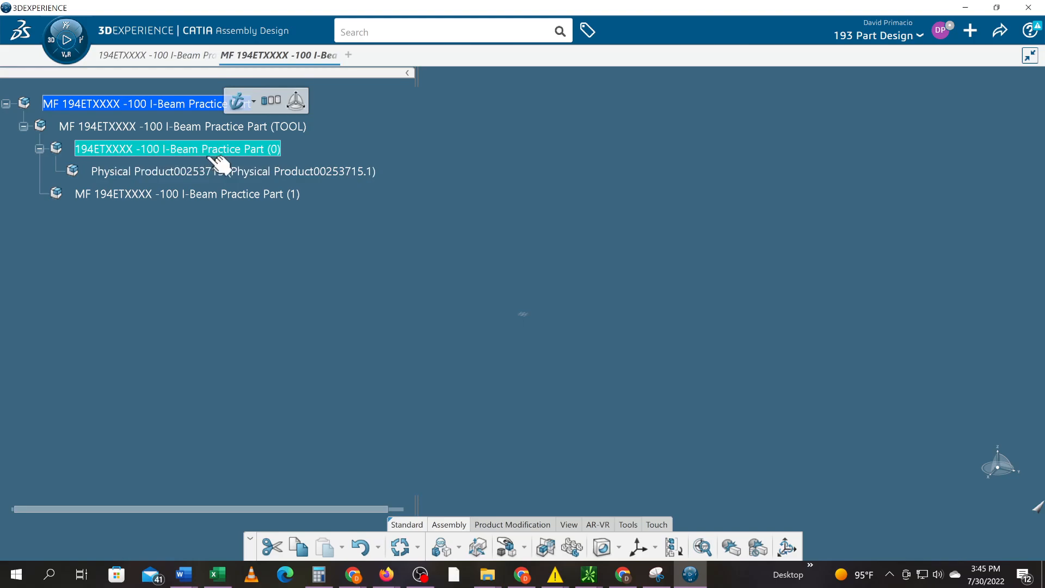
pyautogui.rightClick(215, 153)
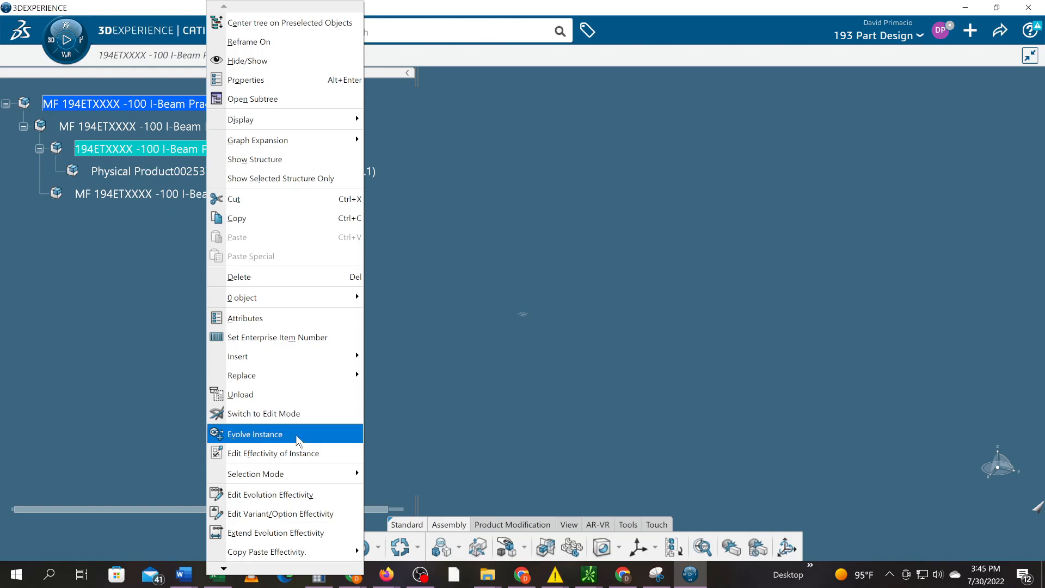
pyautogui.moveTo(305, 356)
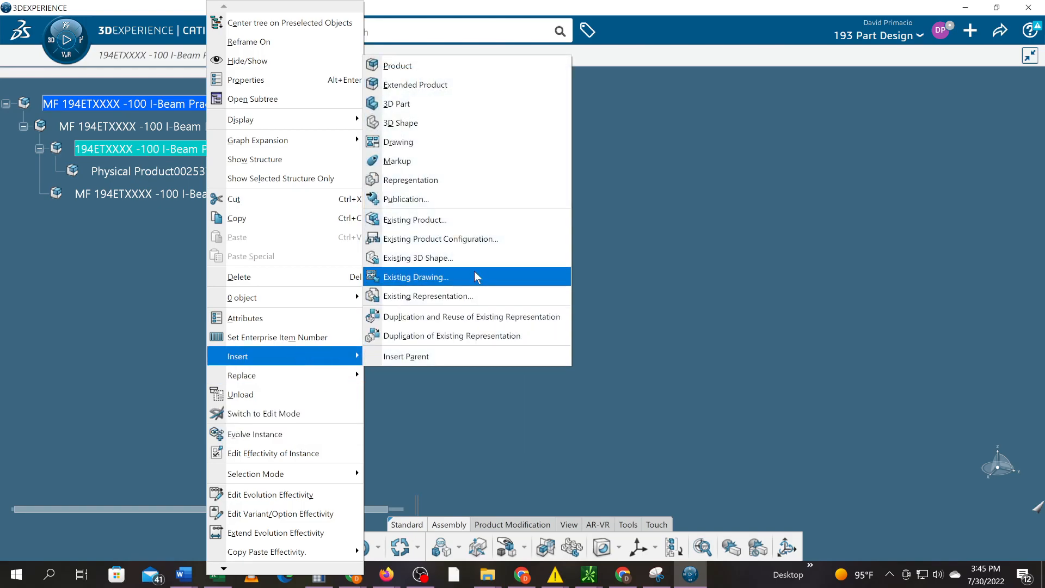
pyautogui.click(473, 220)
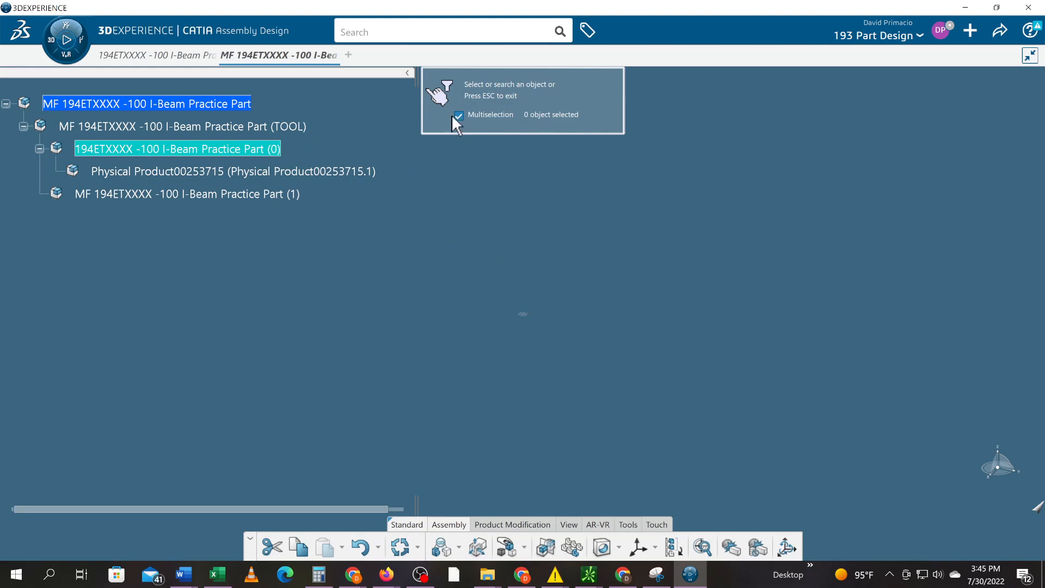
pyautogui.click(171, 56)
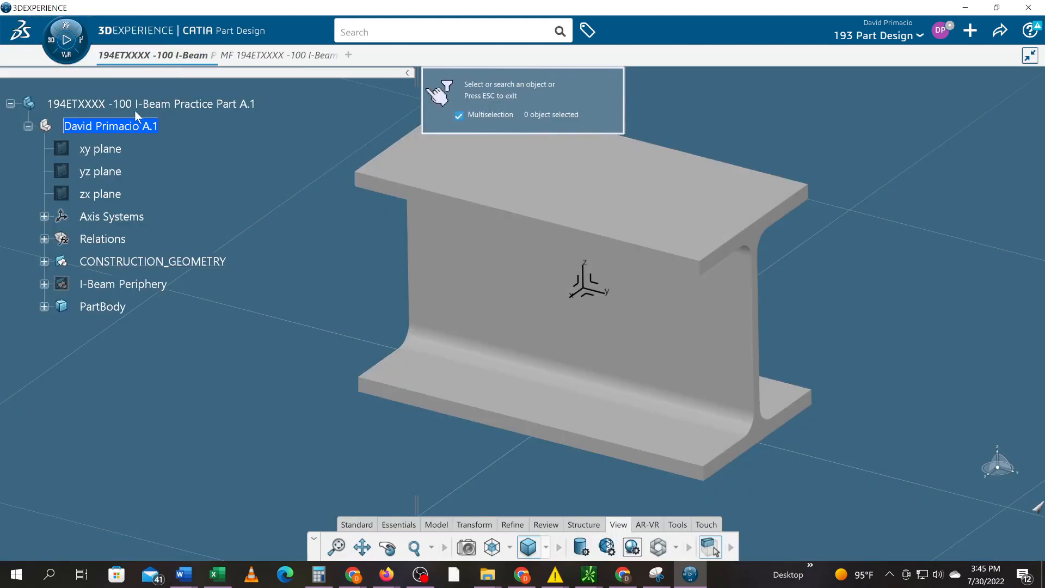
pyautogui.click(143, 104)
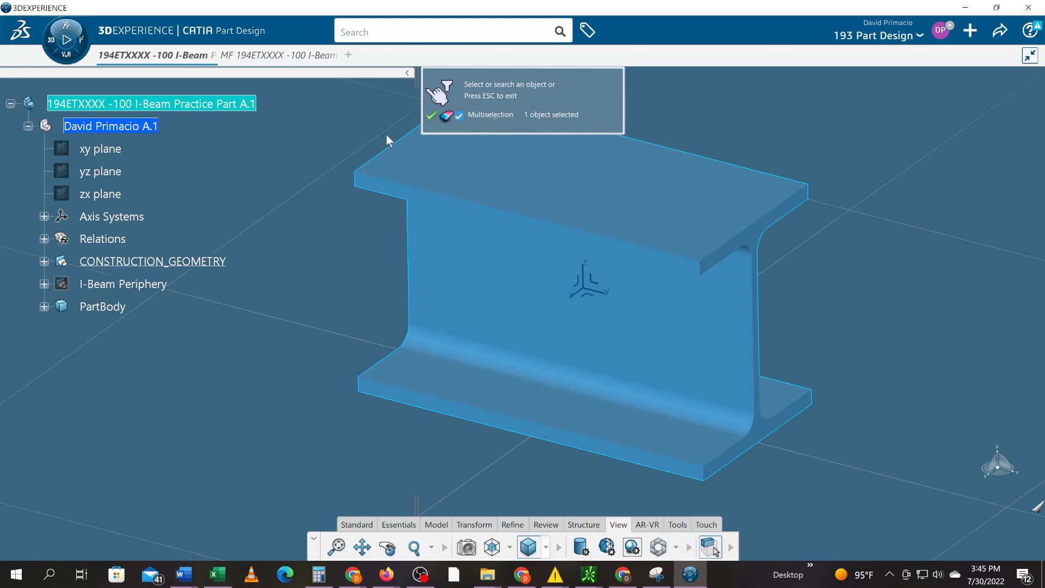
pyautogui.click(432, 116)
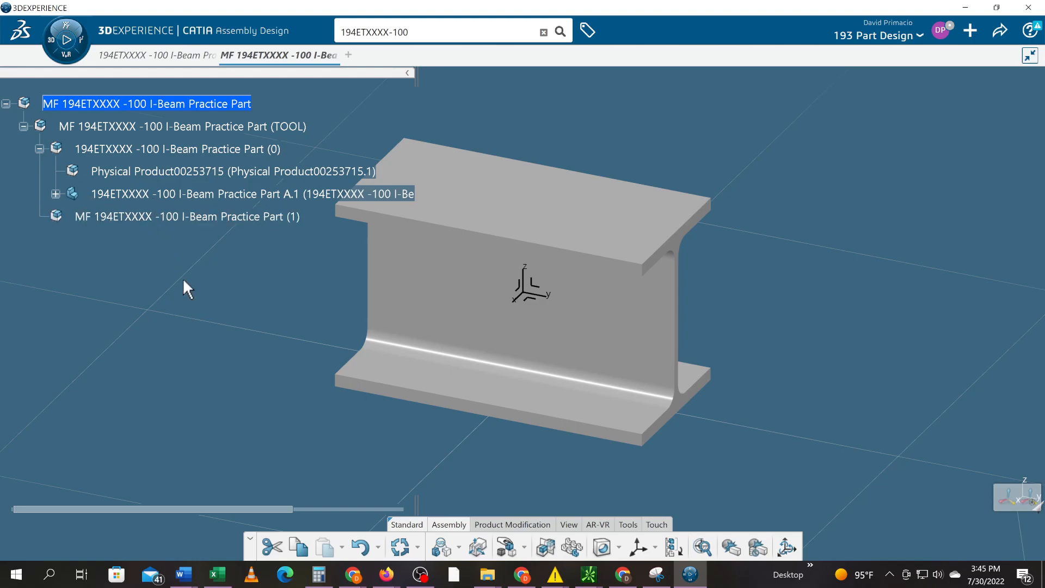
pyautogui.press('Delete')
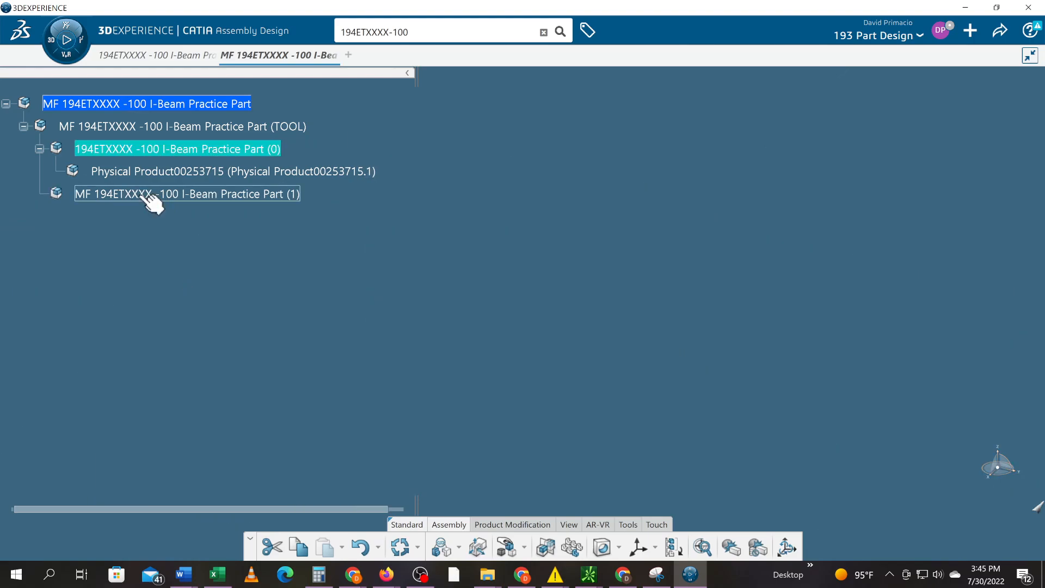
# - Set the reference title of the new product under product 0 to "194ETXXXX -100 I-Beam Practice Part"
pyautogui.click(139, 172)
pyautogui.rightClick(139, 174)
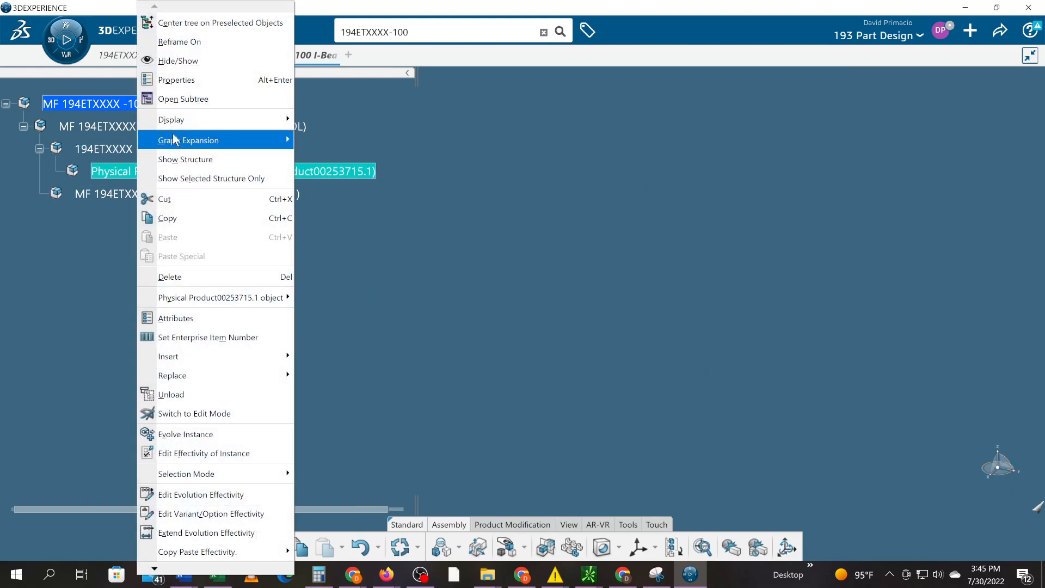
pyautogui.click(186, 79)
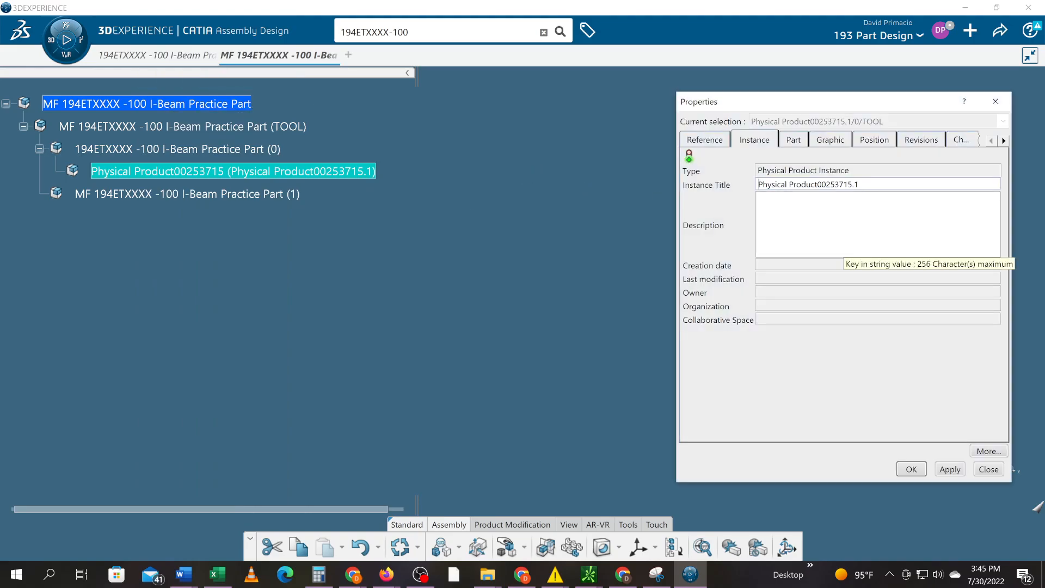
pyautogui.click(703, 140)
pyautogui.moveTo(883, 184); pyautogui.dragTo(750, 184)
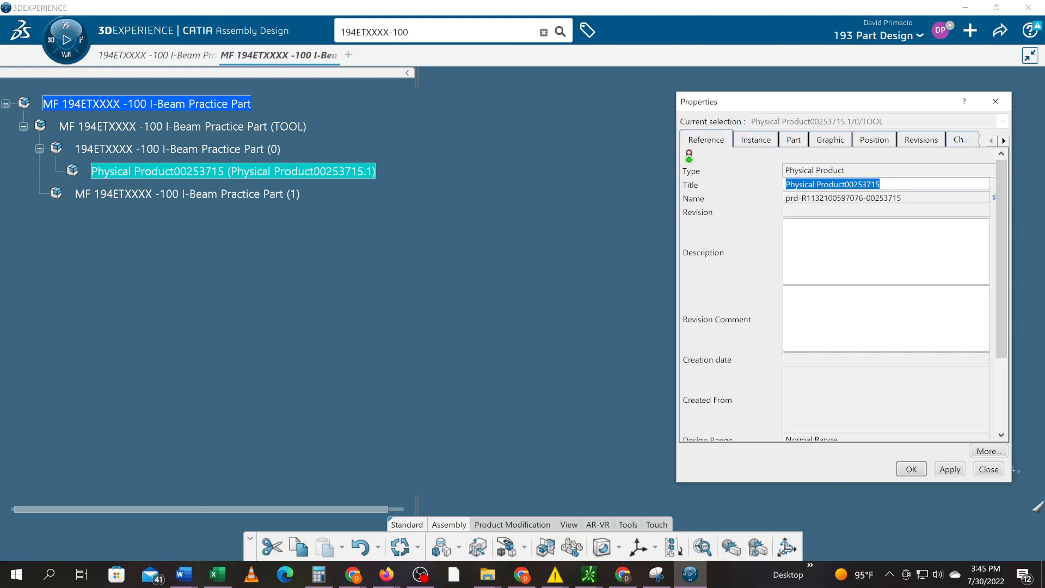
pyautogui.press('BackSpace')
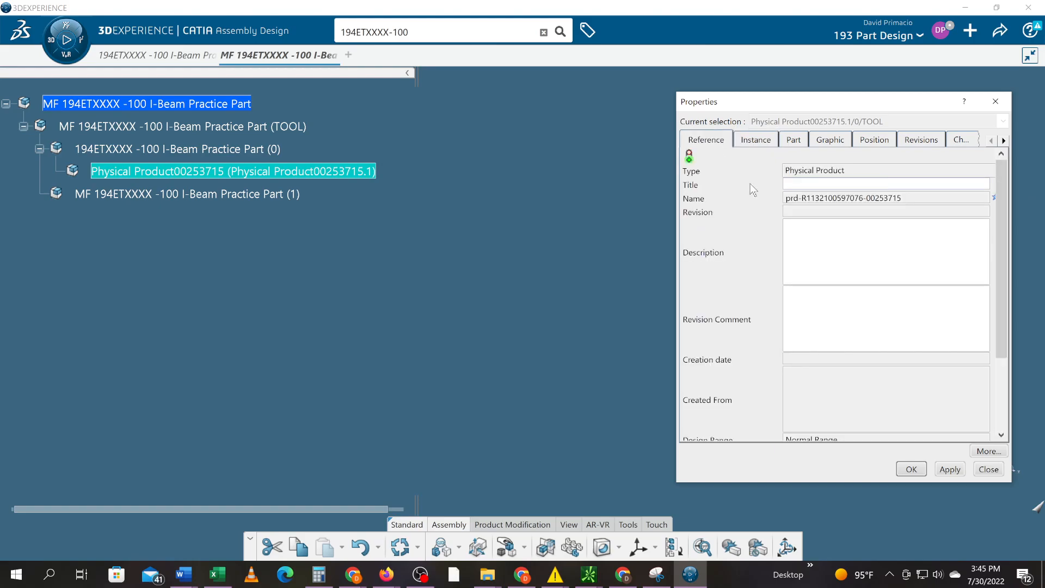
pyautogui.write('Physical Product00253714')
pyautogui.write('MF 194ETXXXX -100 I-Beam Practice Part')
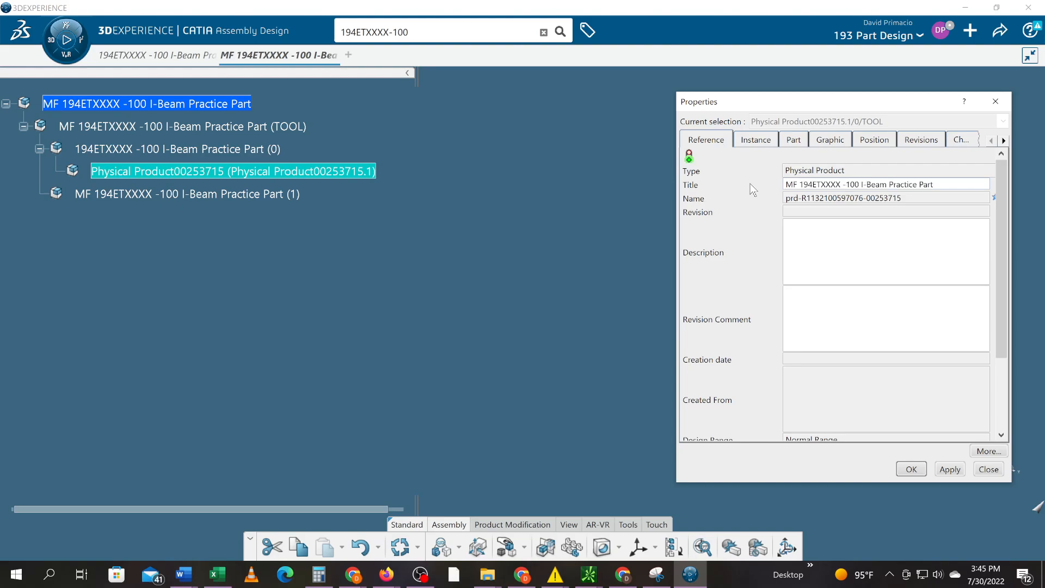
pyautogui.press('Up')
pyautogui.press('Up')
pyautogui.press('Up')
pyautogui.press('Up')
pyautogui.press('Up')
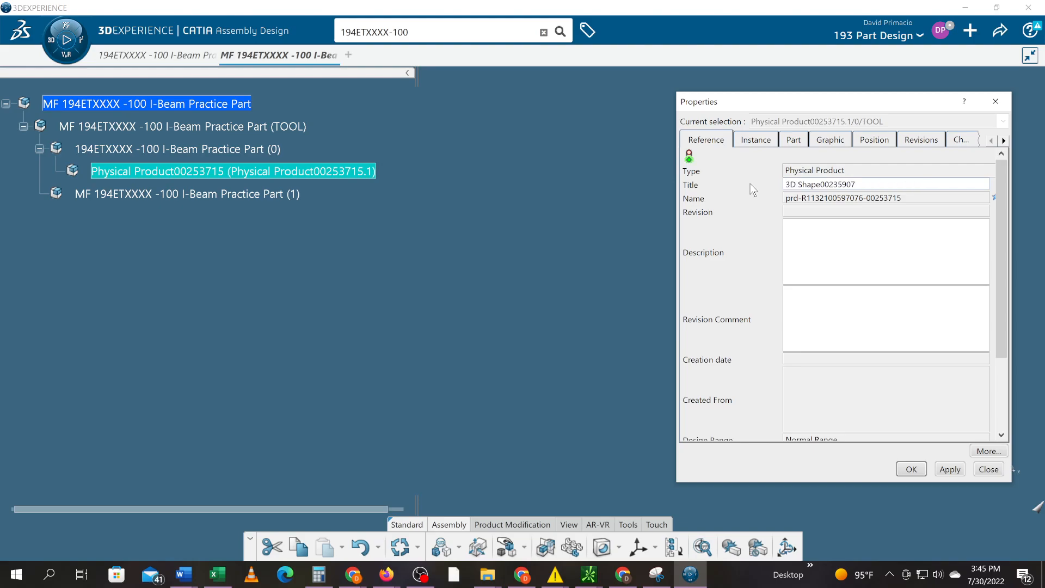
pyautogui.press('Up')
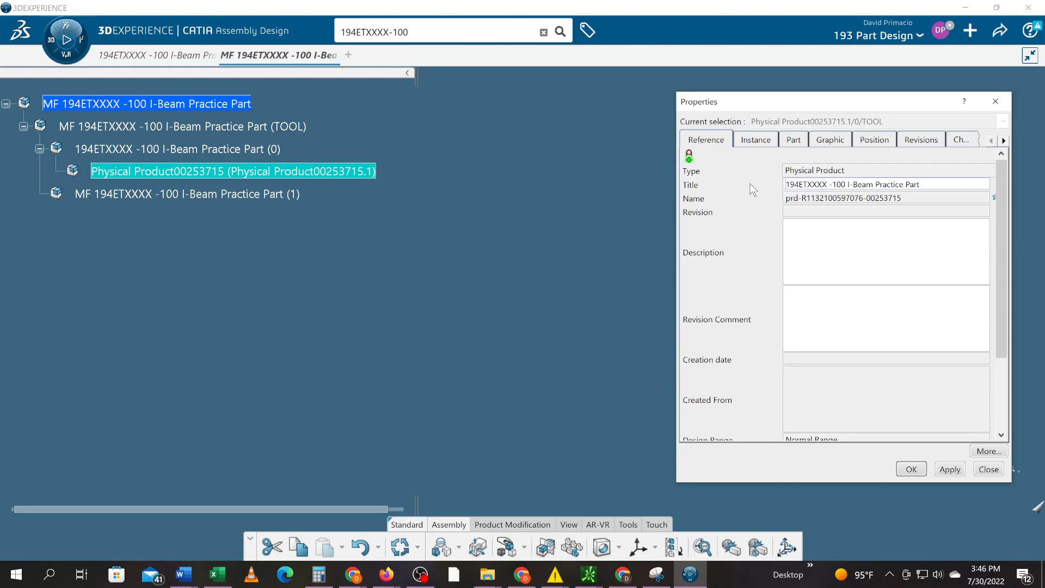
pyautogui.press('Return')
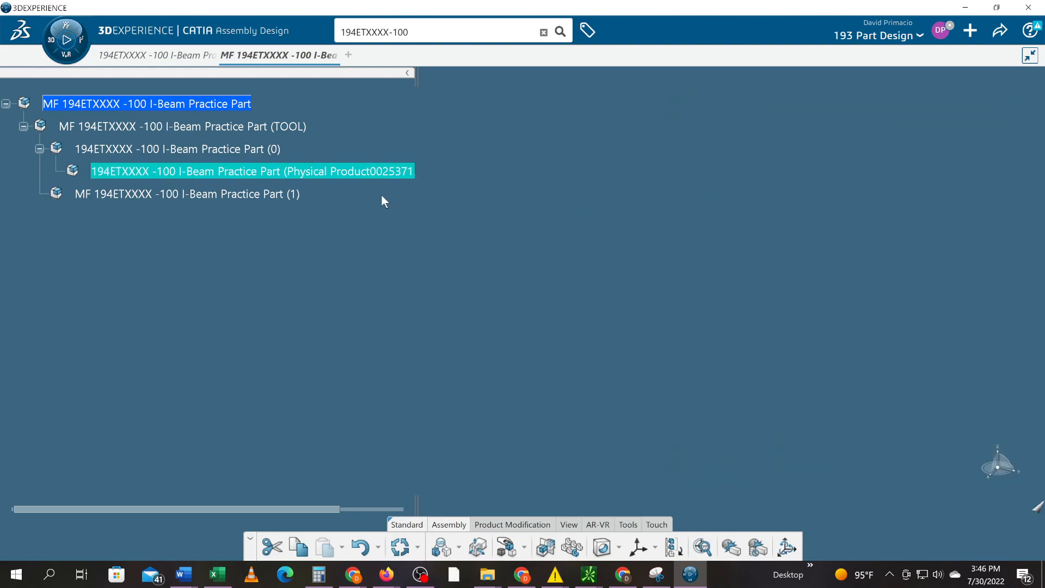
# - Set the instance title of the product nested under product 0 to "ENGRG"
pyautogui.rightClick(356, 180)
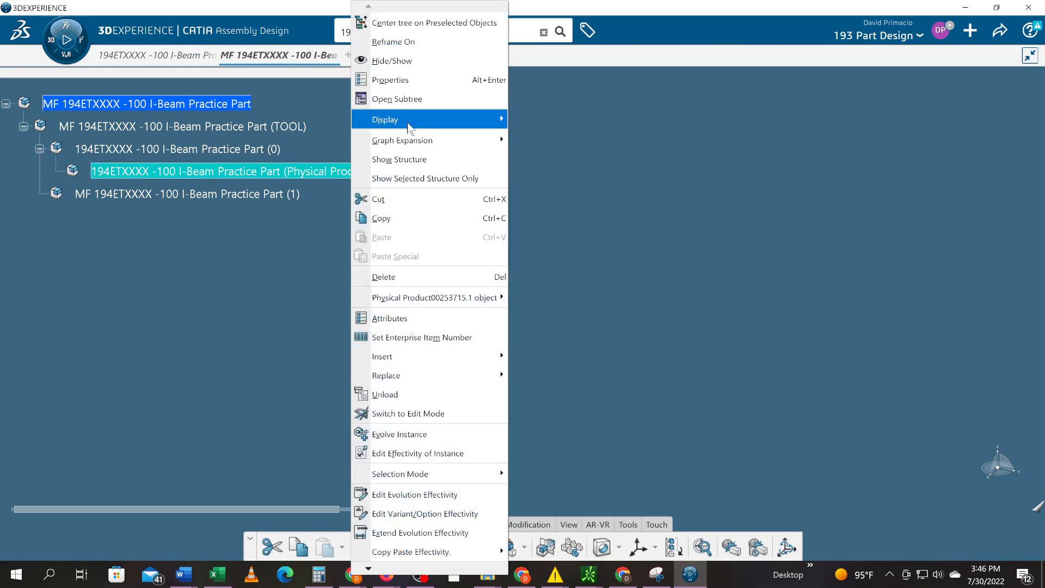
pyautogui.moveTo(418, 146)
pyautogui.click(406, 80)
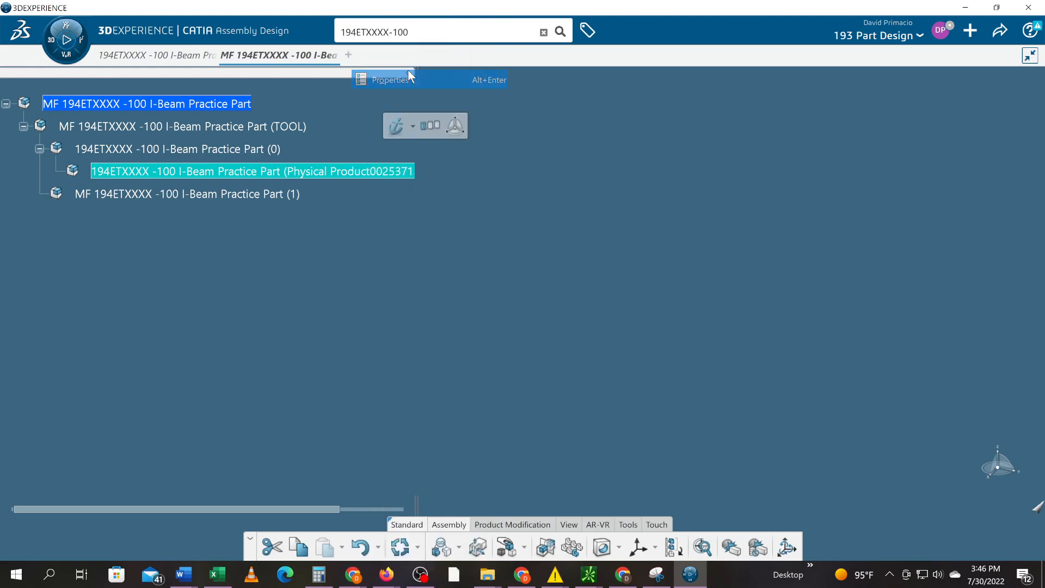
pyautogui.click(757, 140)
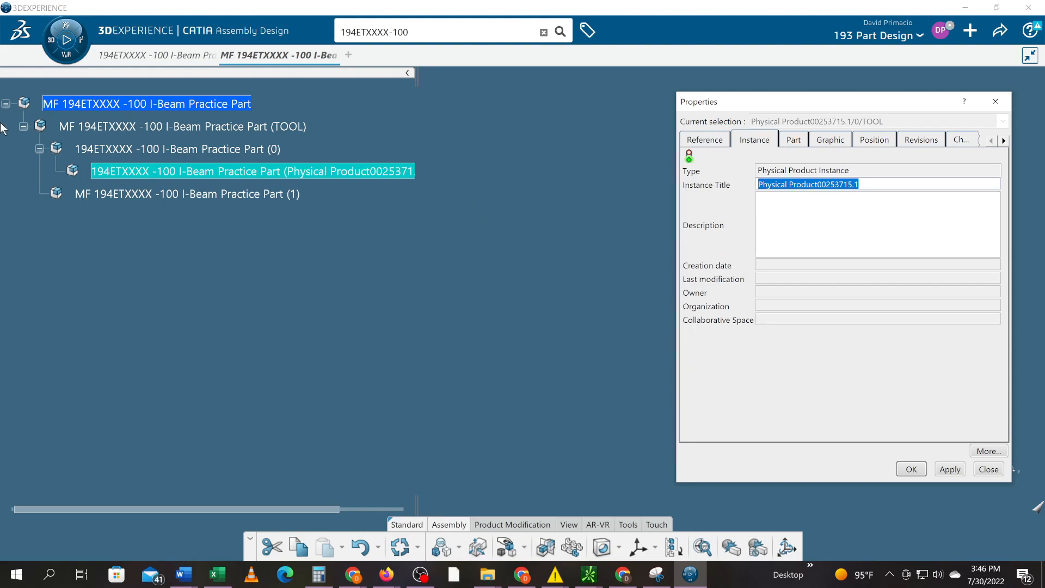
pyautogui.write('ENGRG')
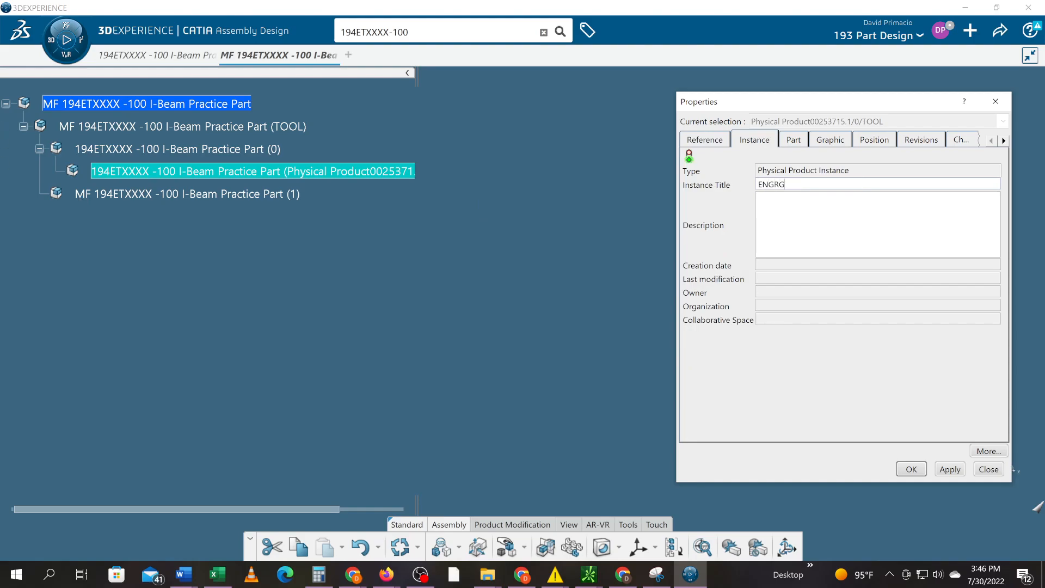
pyautogui.press('Return')
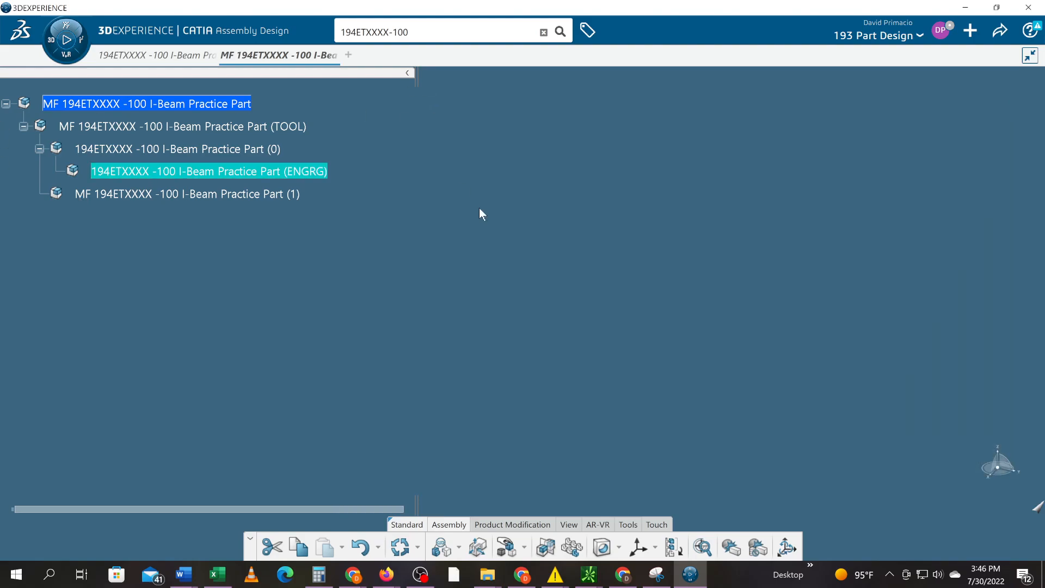
# - Check the reference product structure in the browser assignment, return to the assembly and delete the ENGRG product nested under product 0
pyautogui.hotkey('alt', 'Tab')
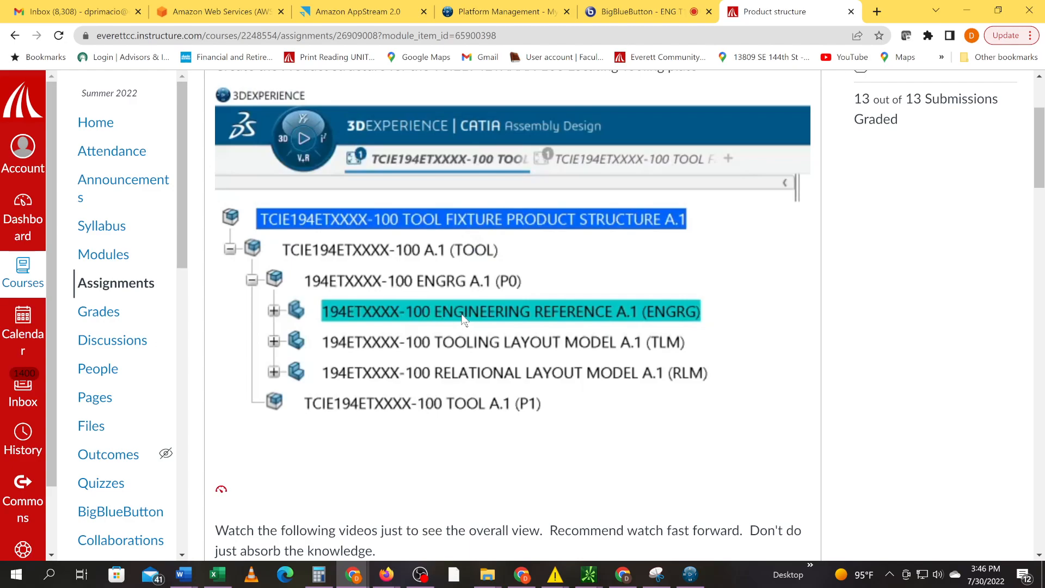
pyautogui.hotkey('alt', 'Tab')
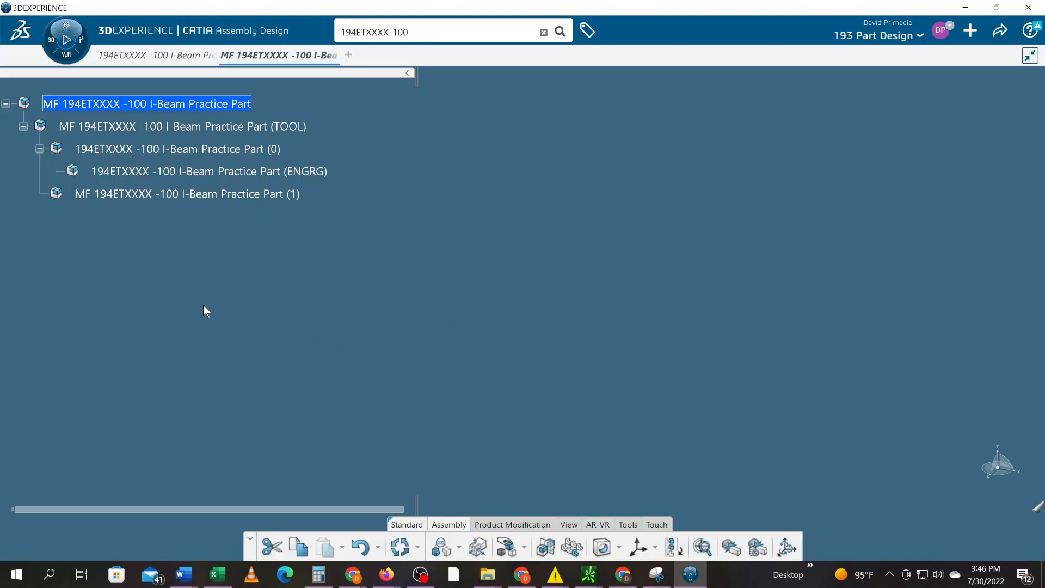
pyautogui.rightClick(194, 172)
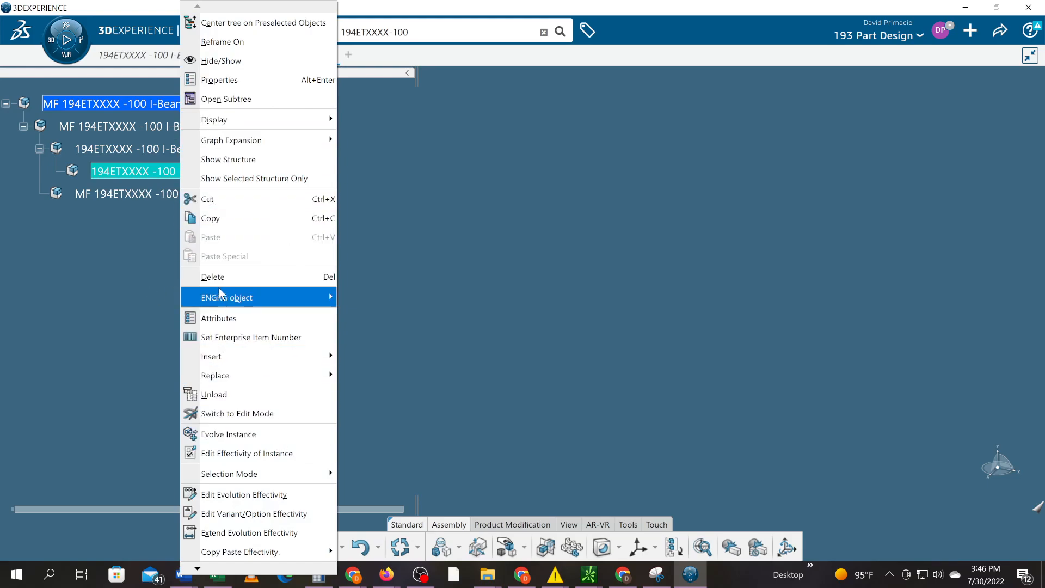
pyautogui.click(245, 276)
pyautogui.click(515, 352)
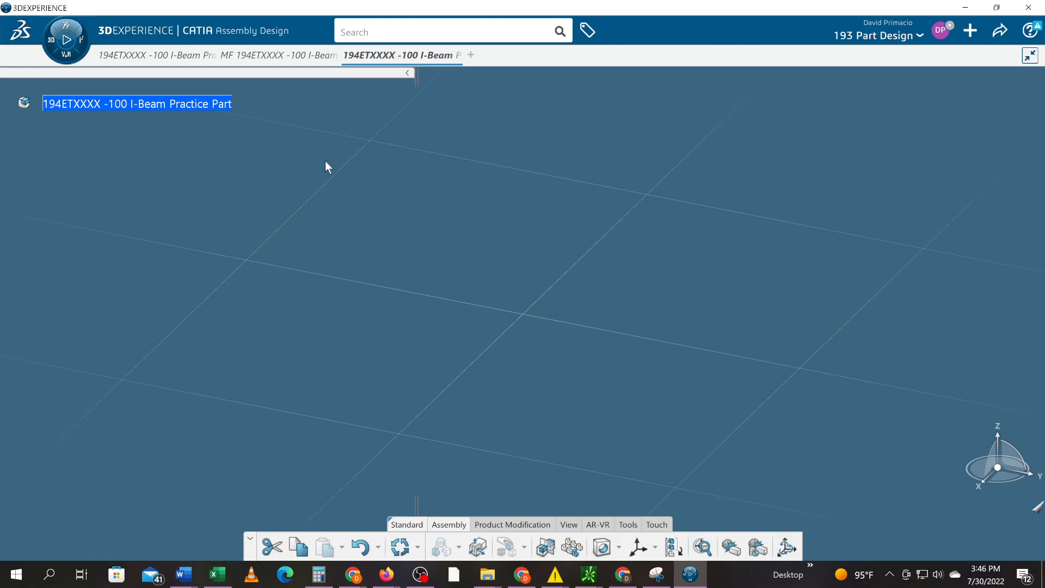
# - Close the separate document of the deleted 194ETXXXX -100 I-Beam Practice Part product without saving its changes
pyautogui.click(265, 60)
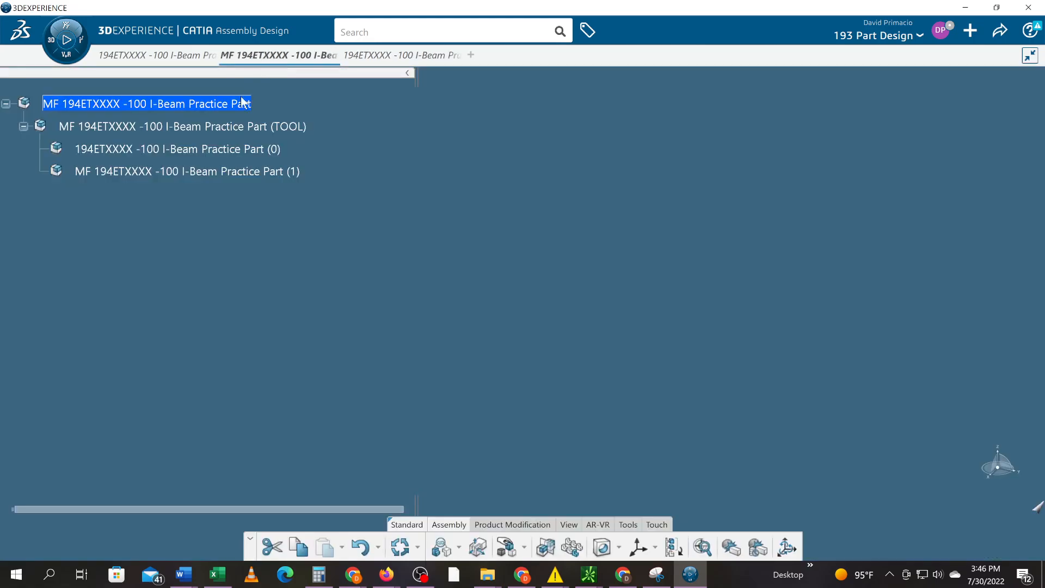
pyautogui.click(392, 57)
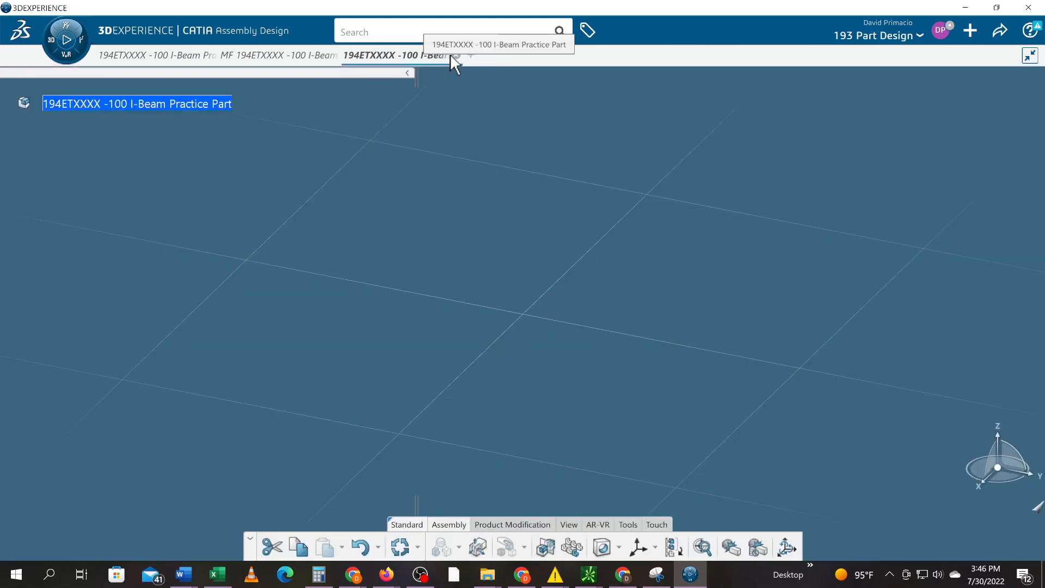
pyautogui.click(455, 55)
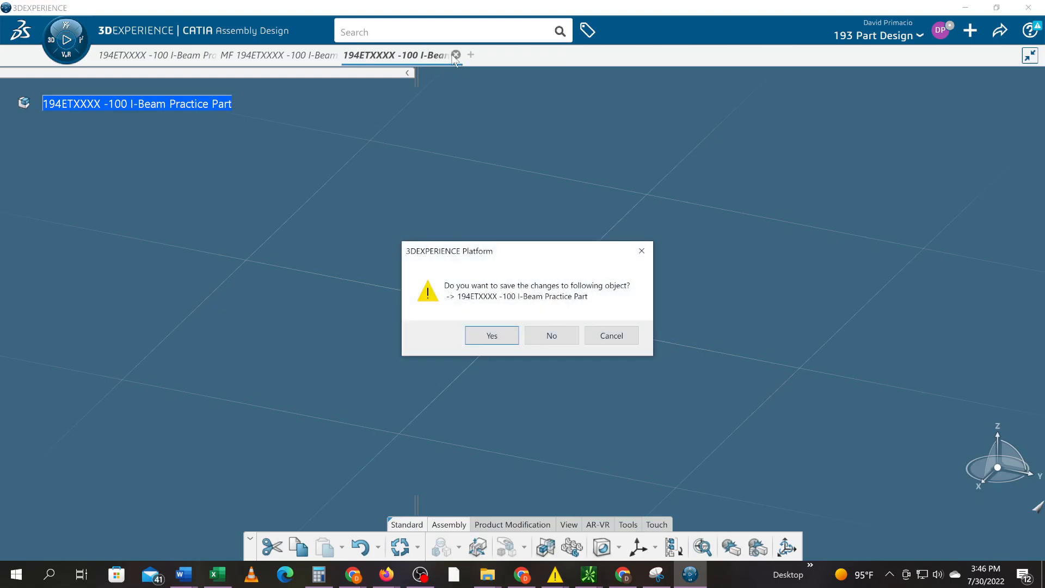
pyautogui.click(551, 336)
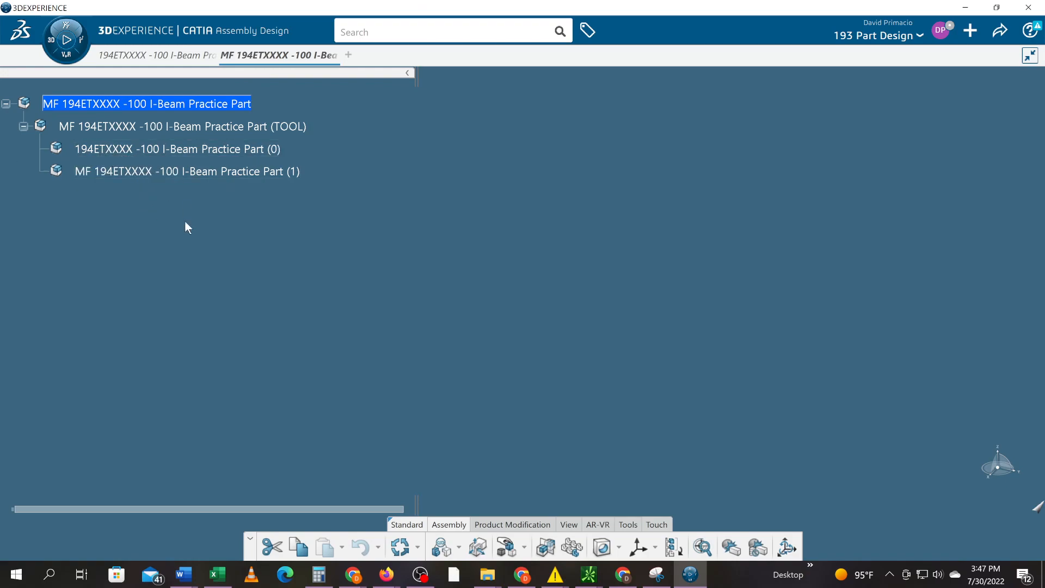
# - Try inserting a new 3D Part under the product with instance title 0, and undo the insertion
pyautogui.click(174, 154)
pyautogui.rightClick(175, 154)
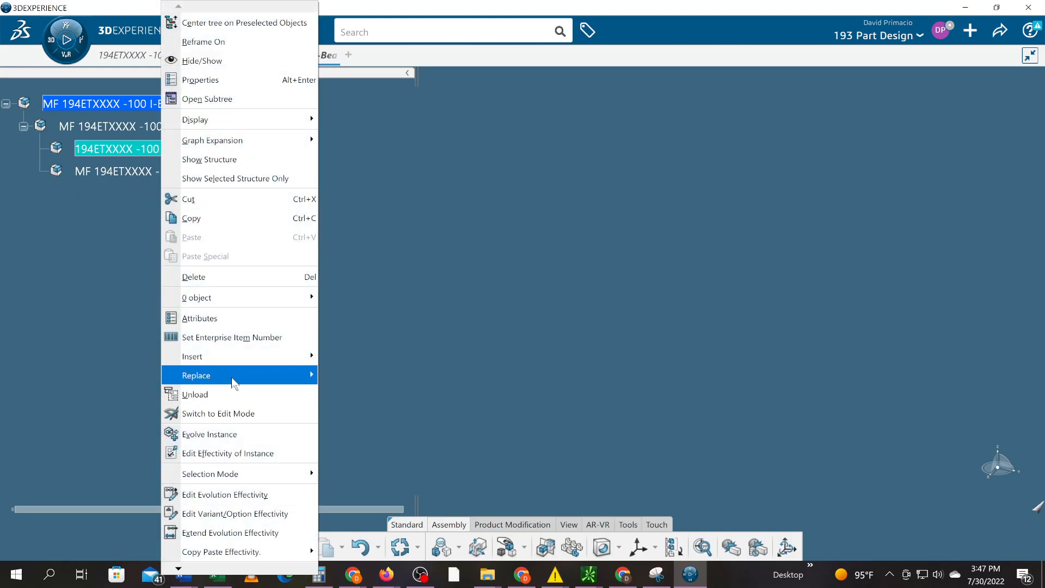
pyautogui.moveTo(232, 358)
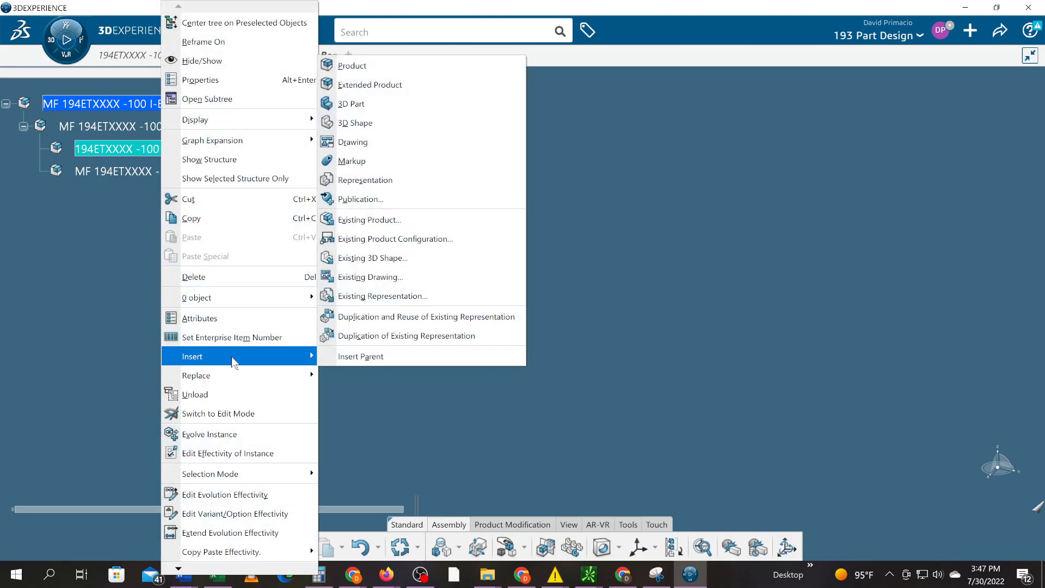
pyautogui.click(410, 111)
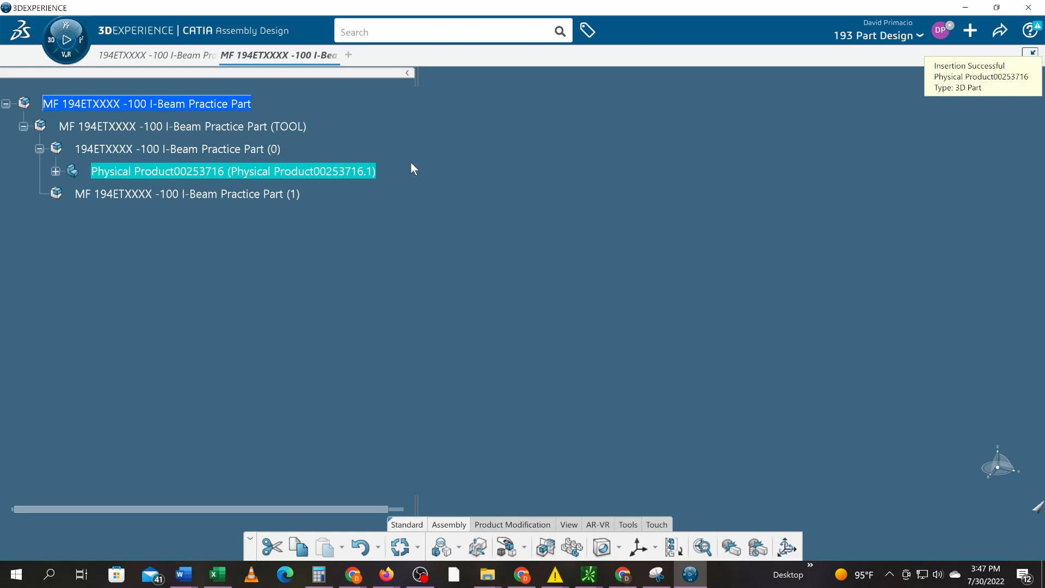
pyautogui.hotkey('ctrl', 'z')
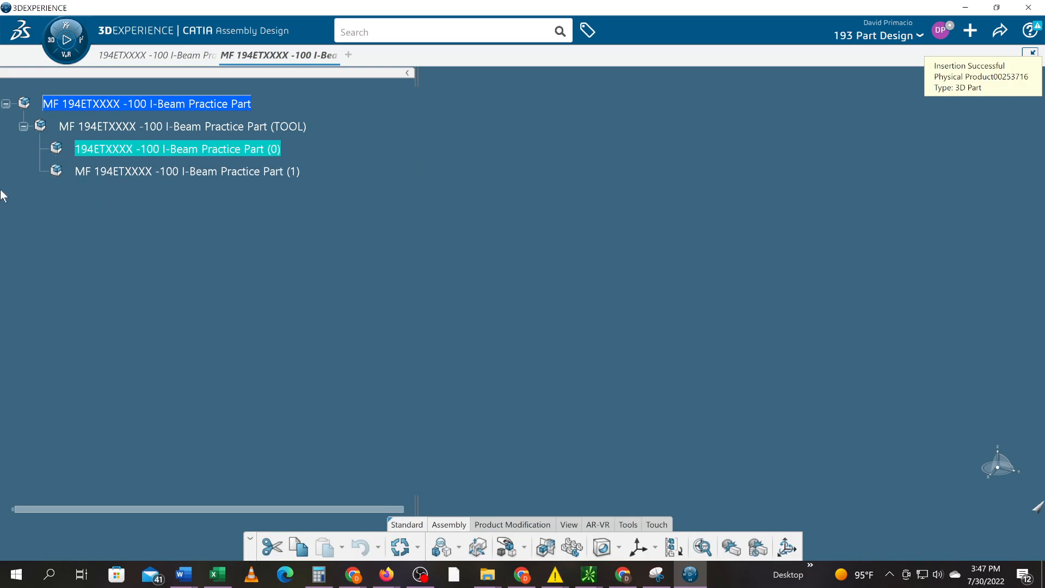
# - Insert the existing 194ETXXXX -100 I-Beam Practice Part A.1 from its open document under product 0 and compare it with the source part
pyautogui.rightClick(161, 155)
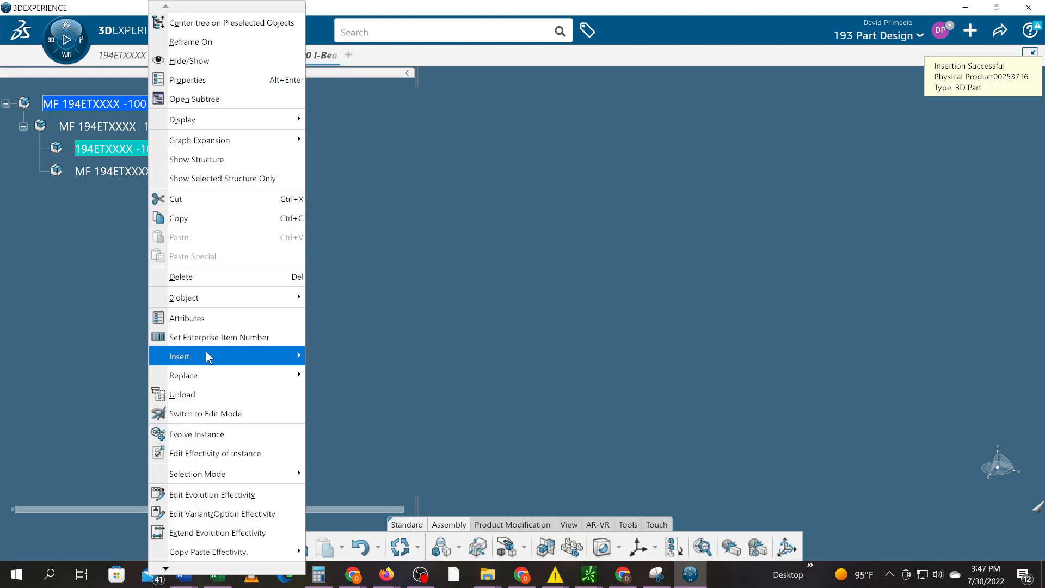
pyautogui.moveTo(297, 356)
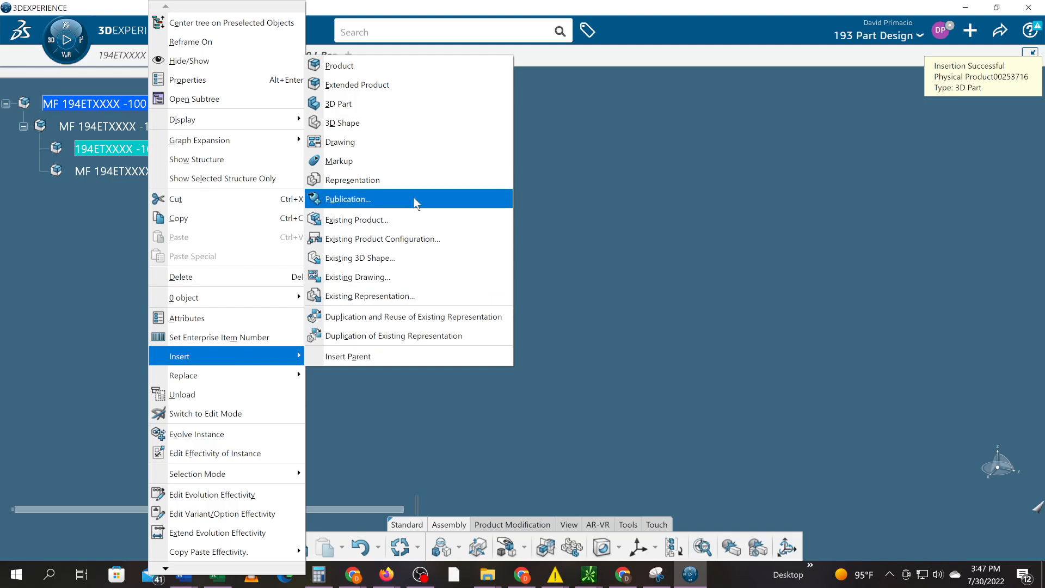
pyautogui.click(432, 221)
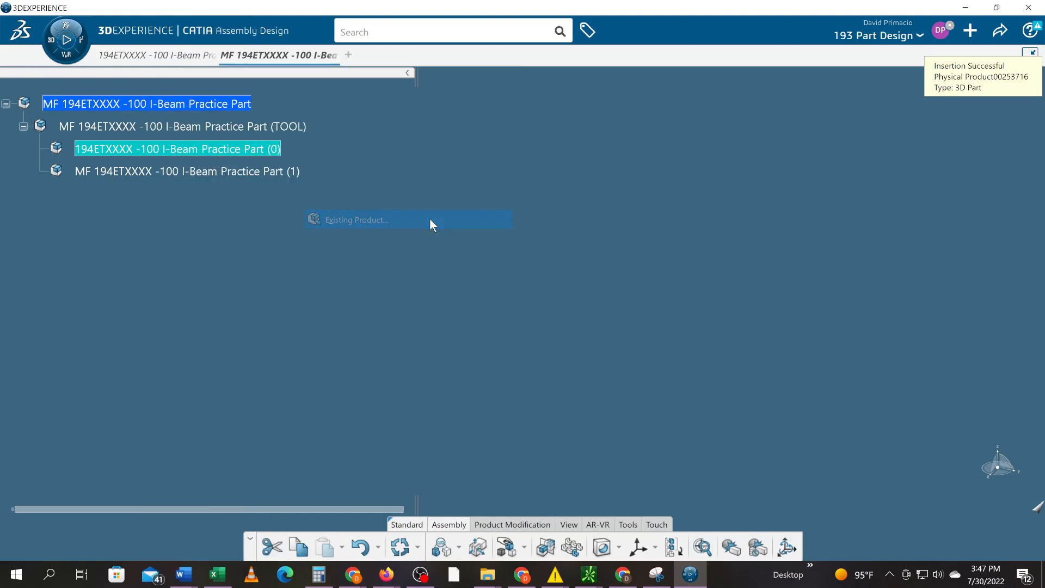
pyautogui.click(153, 56)
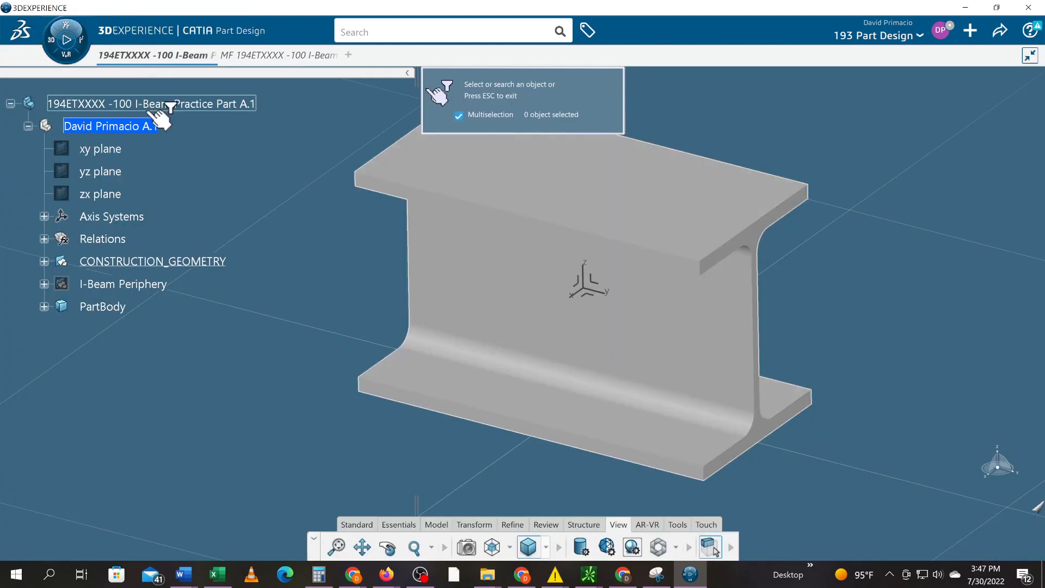
pyautogui.click(160, 105)
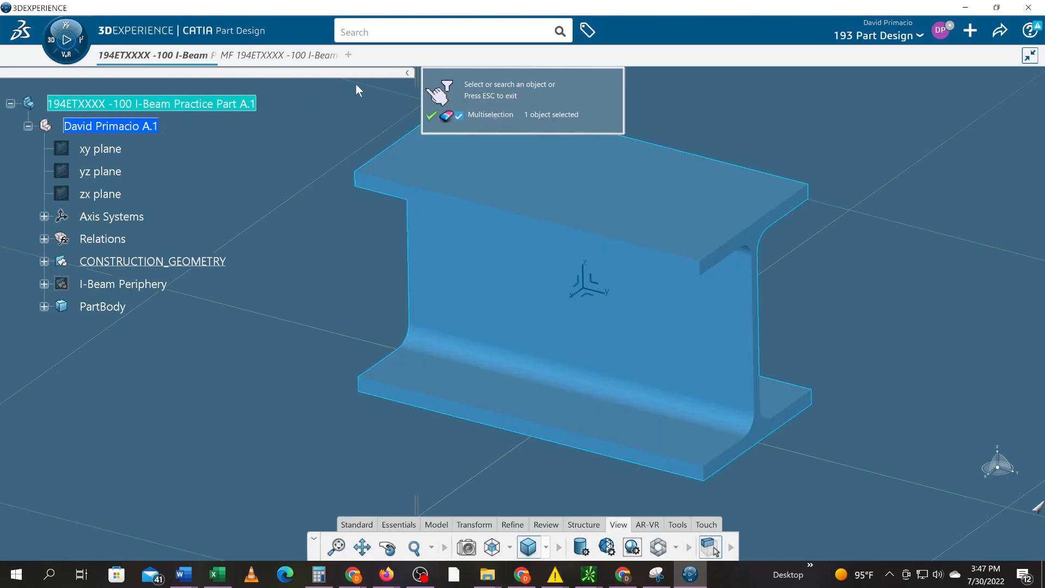
pyautogui.click(426, 116)
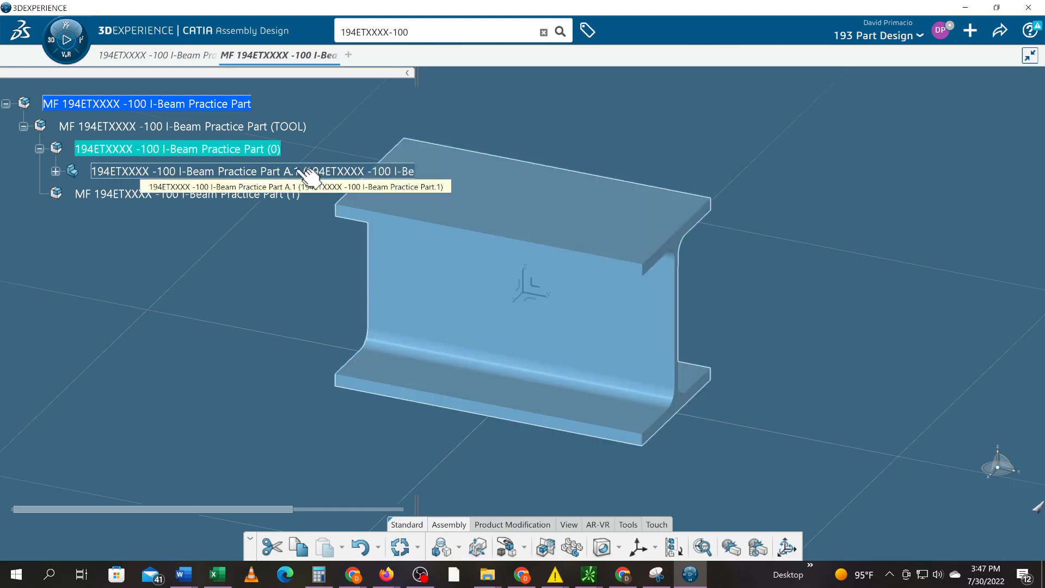
pyautogui.click(163, 56)
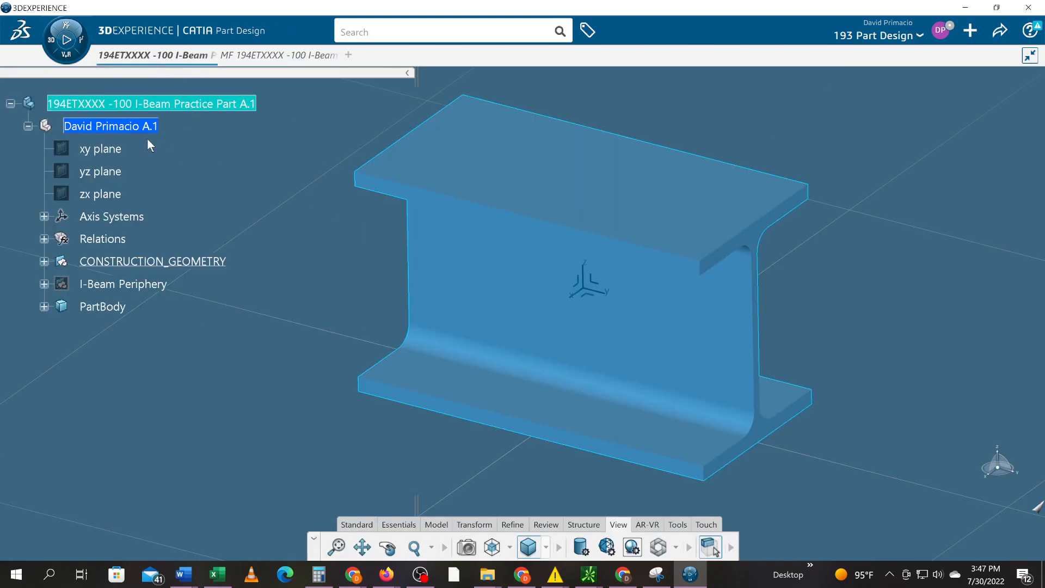
pyautogui.click(283, 56)
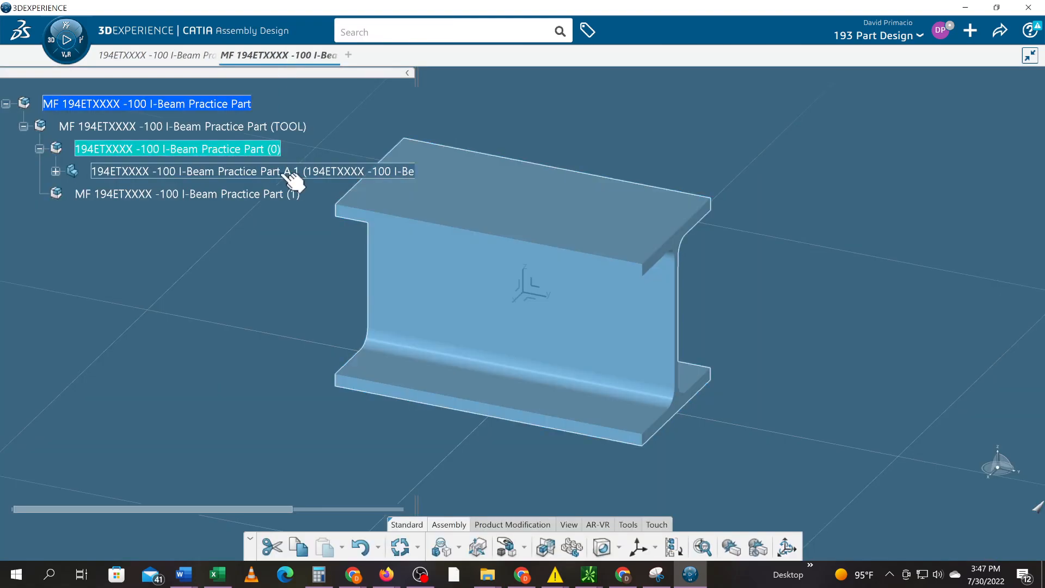
pyautogui.click(264, 172)
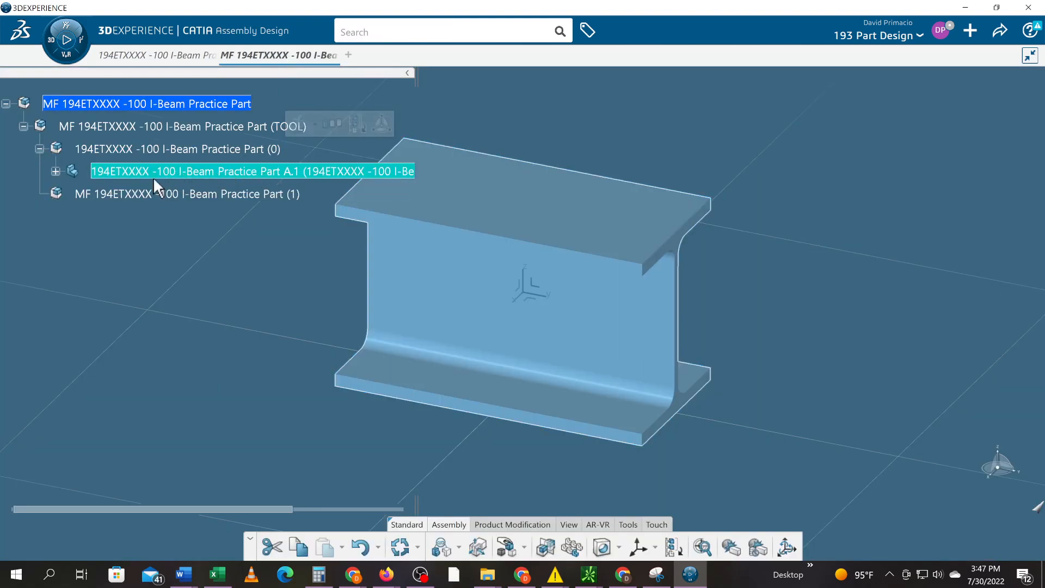
pyautogui.click(56, 171)
pyautogui.click(56, 171)
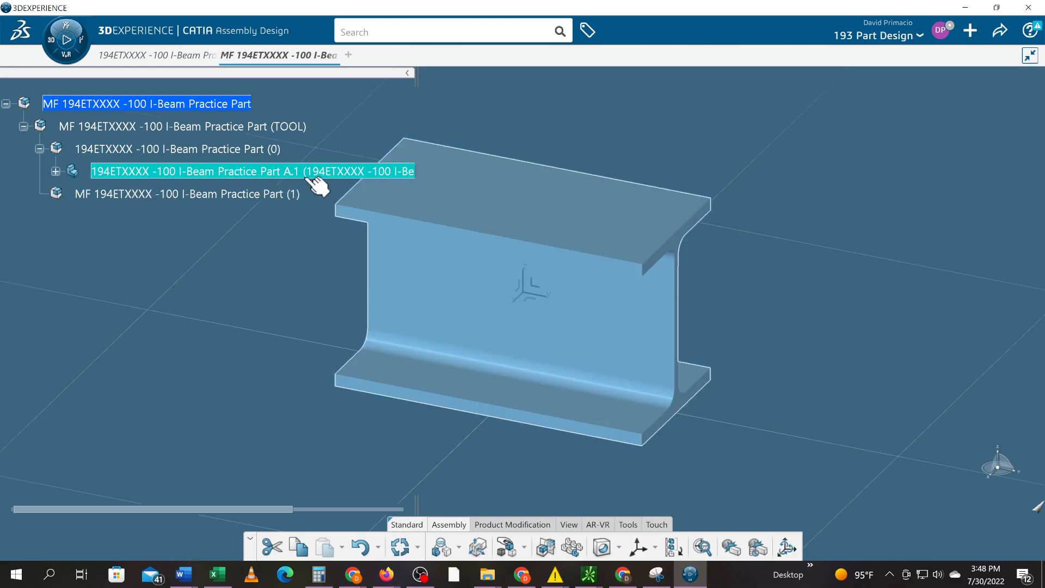
# - Set the instance title of the I-Beam Practice Part A.1 inserted under product 0 to "ENGRG"
pyautogui.rightClick(311, 178)
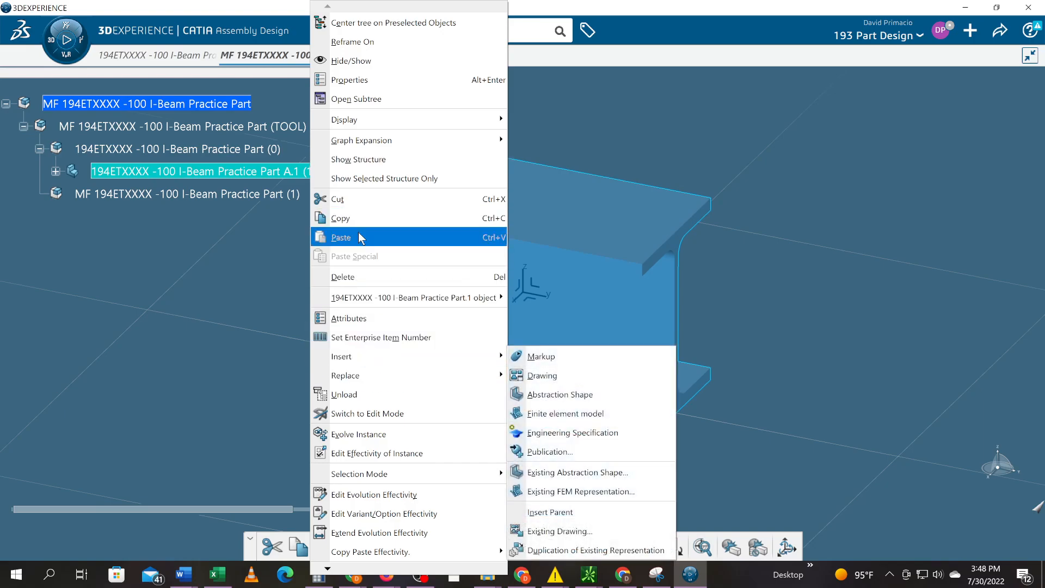
pyautogui.click(349, 80)
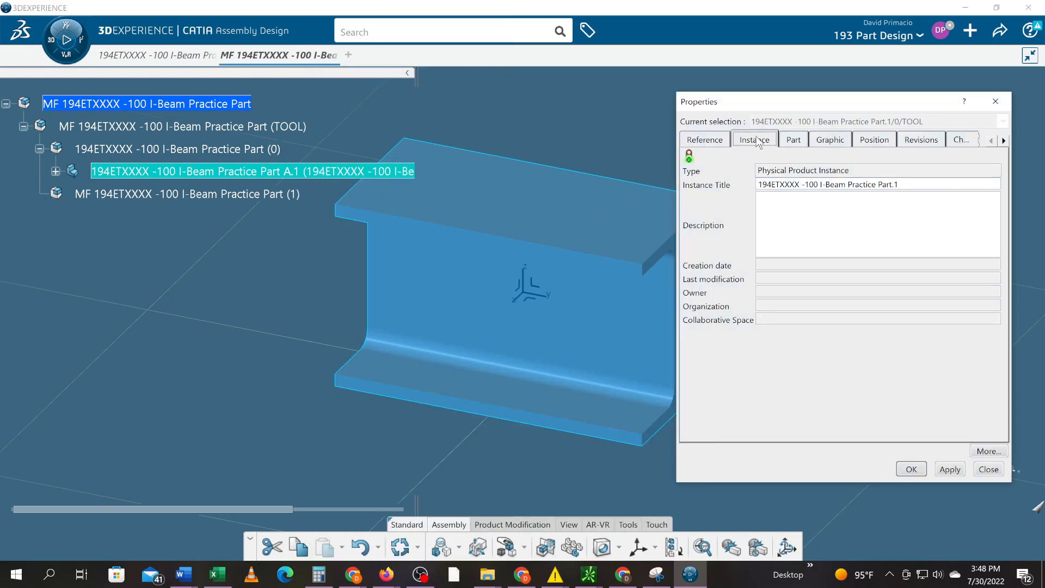
pyautogui.click(899, 185)
pyautogui.moveTo(898, 184); pyautogui.dragTo(753, 186)
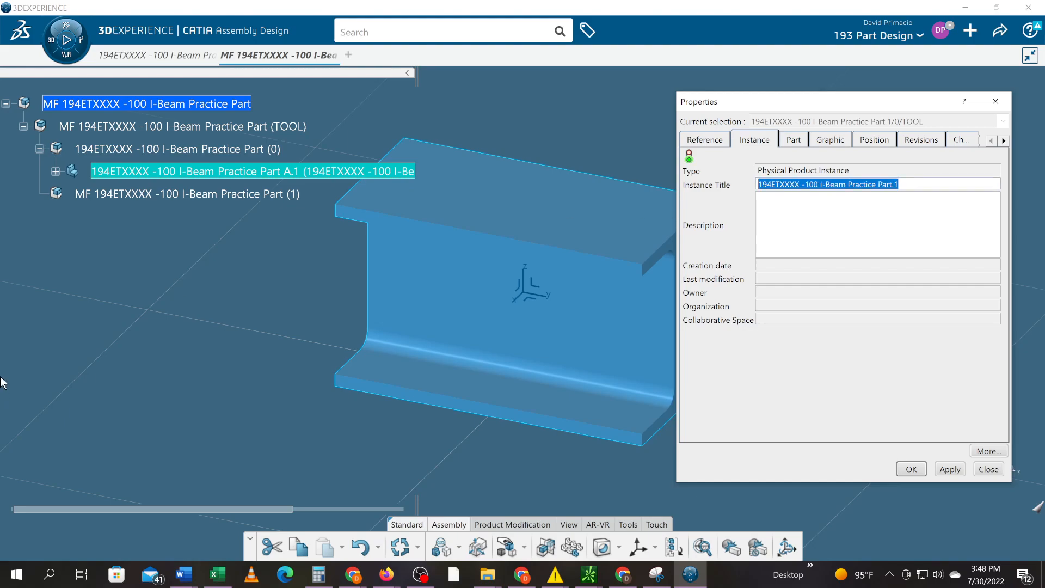
pyautogui.press('capslock')
pyautogui.write('eng')
pyautogui.press('capslock')
pyautogui.press('BackSpace')
pyautogui.press('BackSpace')
pyautogui.press('BackSpace')
pyautogui.write('ENGRG')
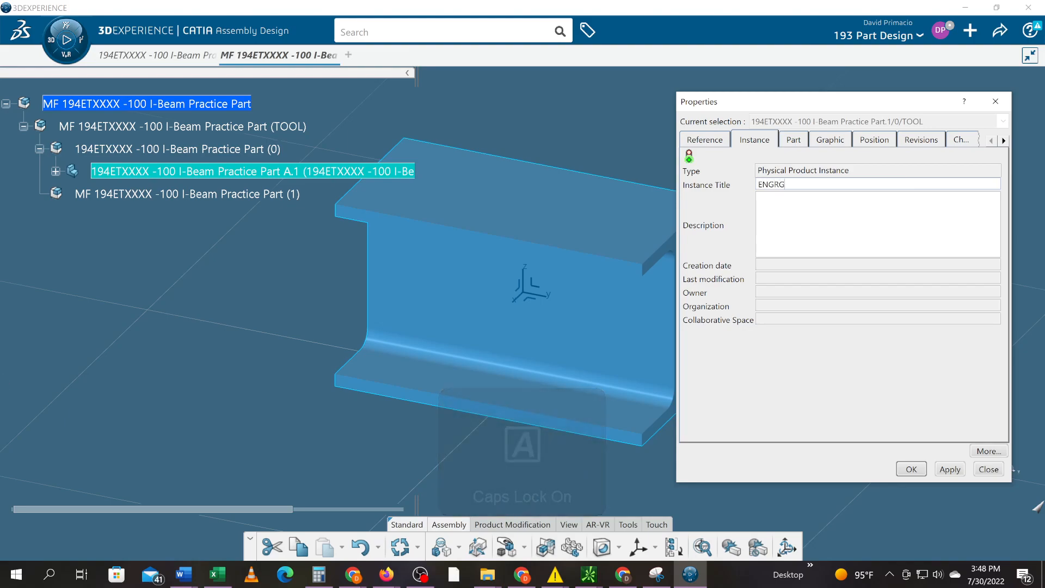
pyautogui.press('Return')
pyautogui.click(234, 272)
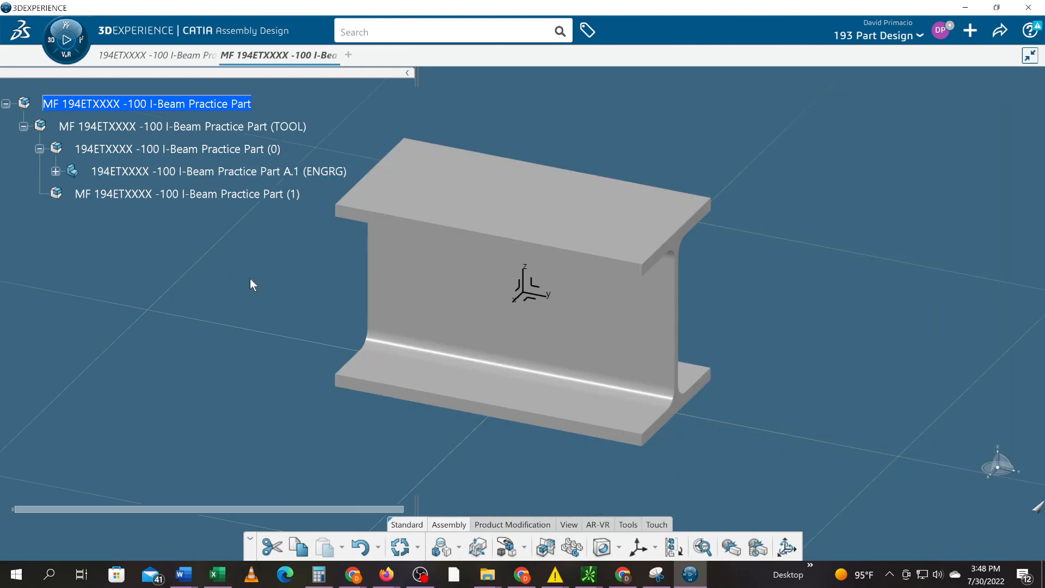
# - Examine the construction geometry, I-Beam Periphery planes and PartBody inside the ENGRG part's branch, and collapse the branch again
pyautogui.click(56, 172)
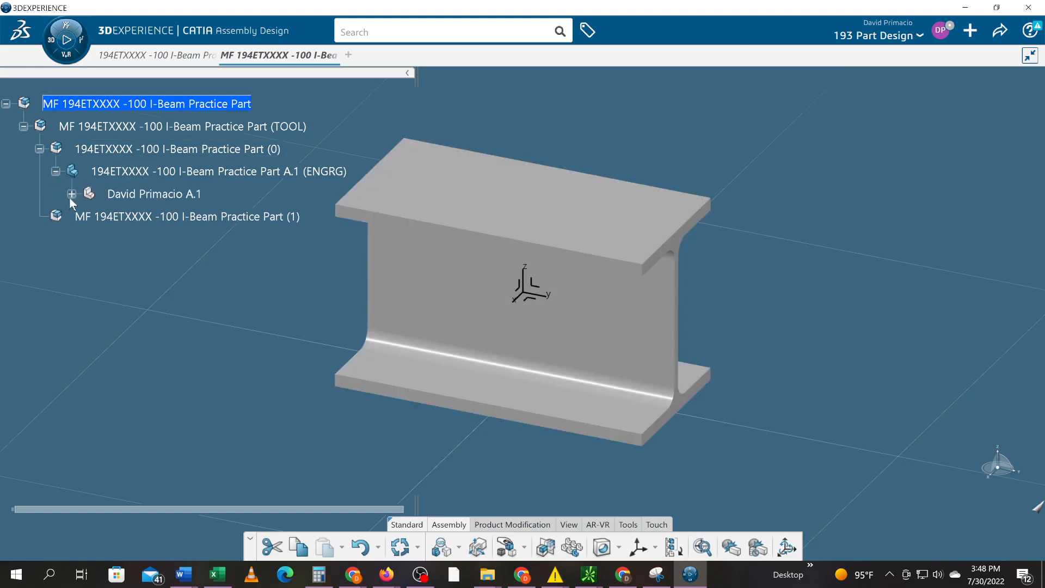
pyautogui.click(72, 194)
pyautogui.click(88, 329)
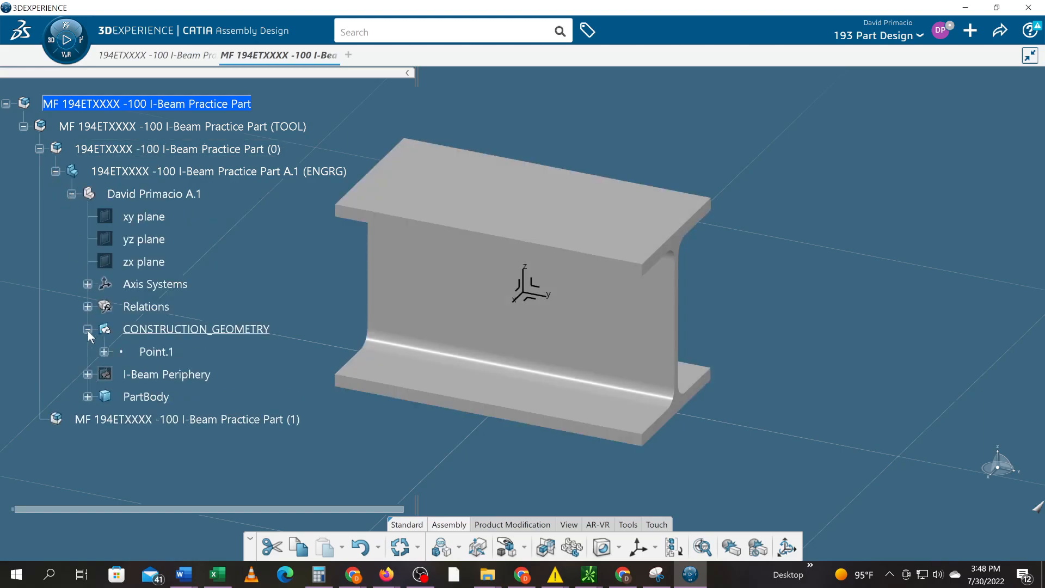
pyautogui.click(88, 375)
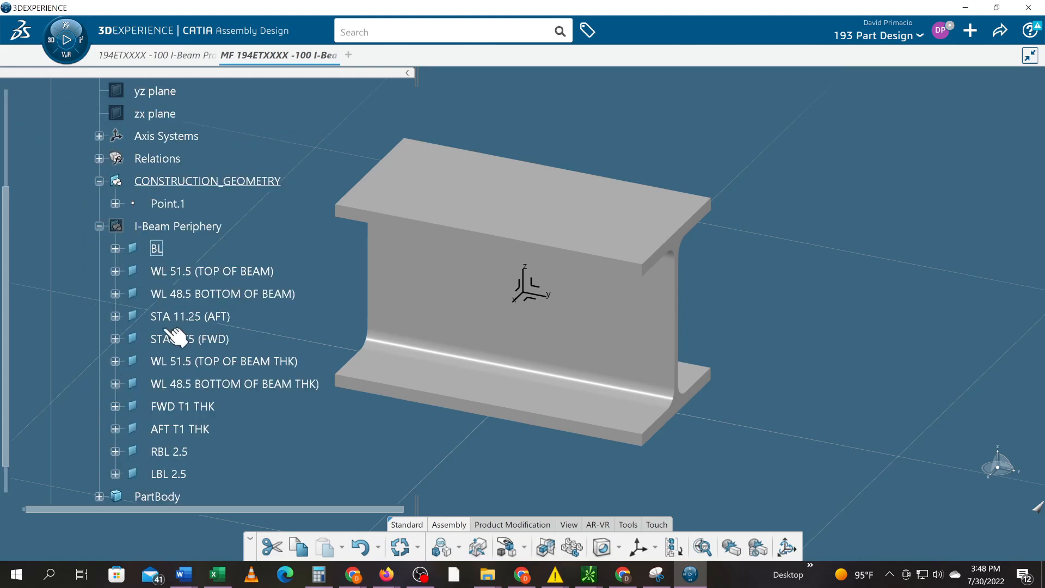
pyautogui.scroll(-2, 130, 454)
pyautogui.click(100, 449)
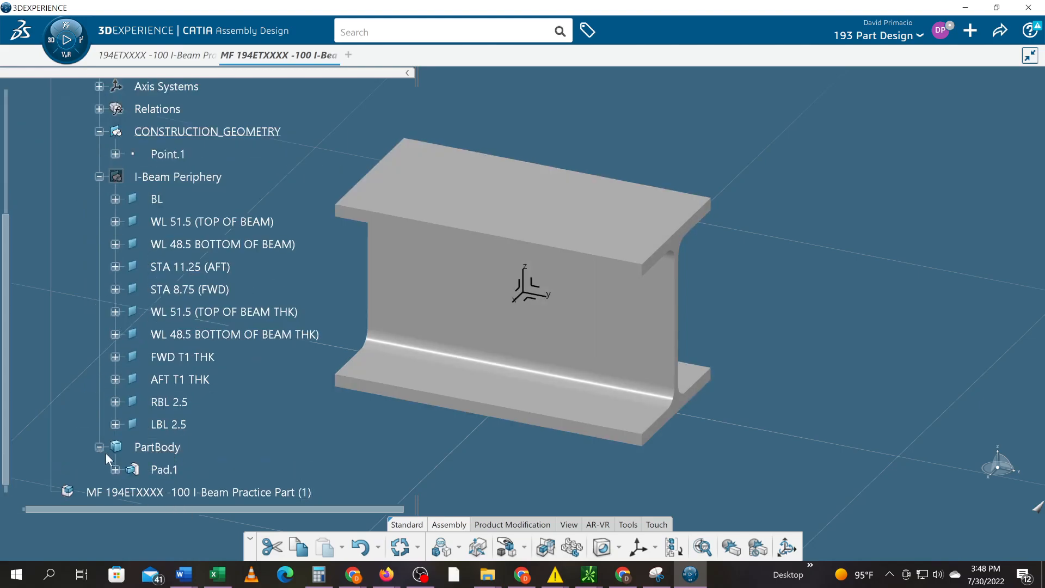
pyautogui.scroll(9, 103, 452)
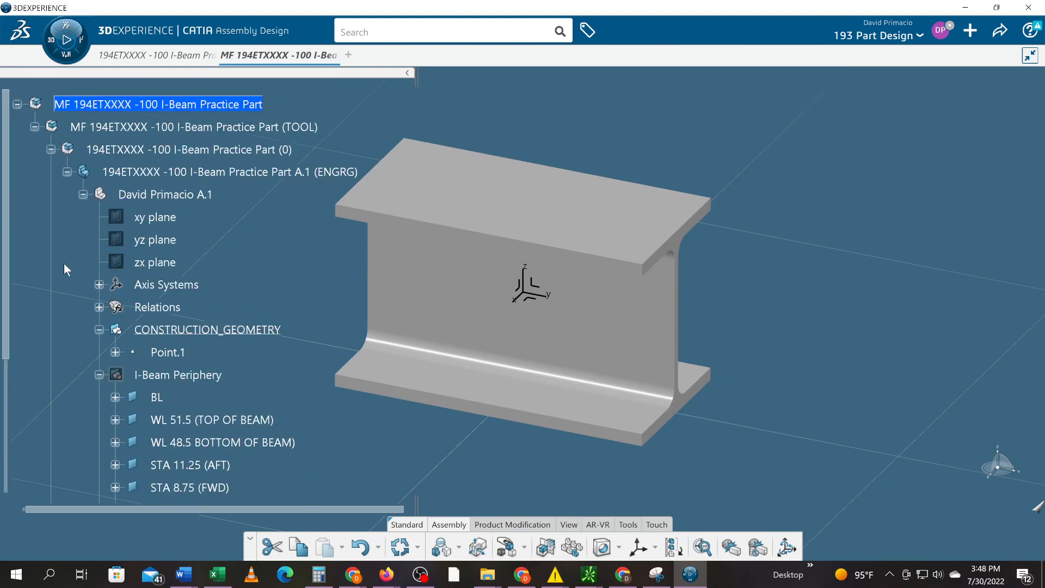
pyautogui.click(66, 172)
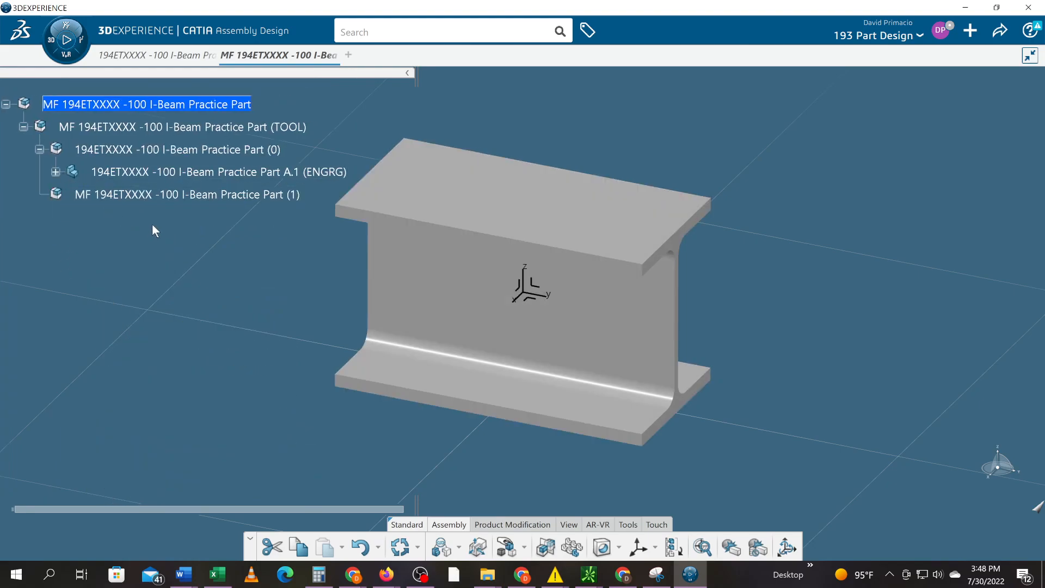
# - Insert a new 3D Part under product 0, alongside the ENGRG part
pyautogui.rightClick(111, 153)
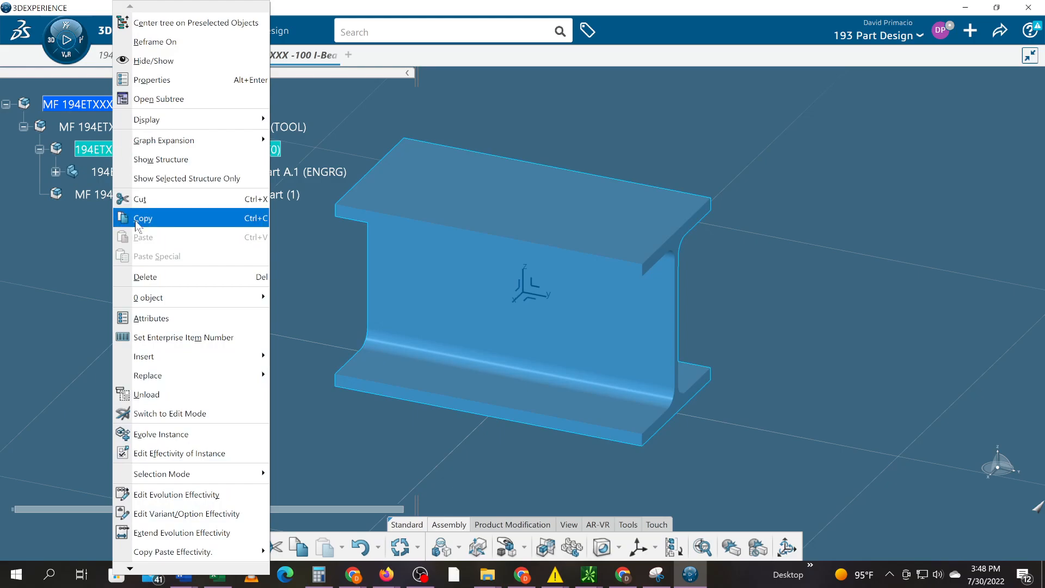
pyautogui.moveTo(164, 356)
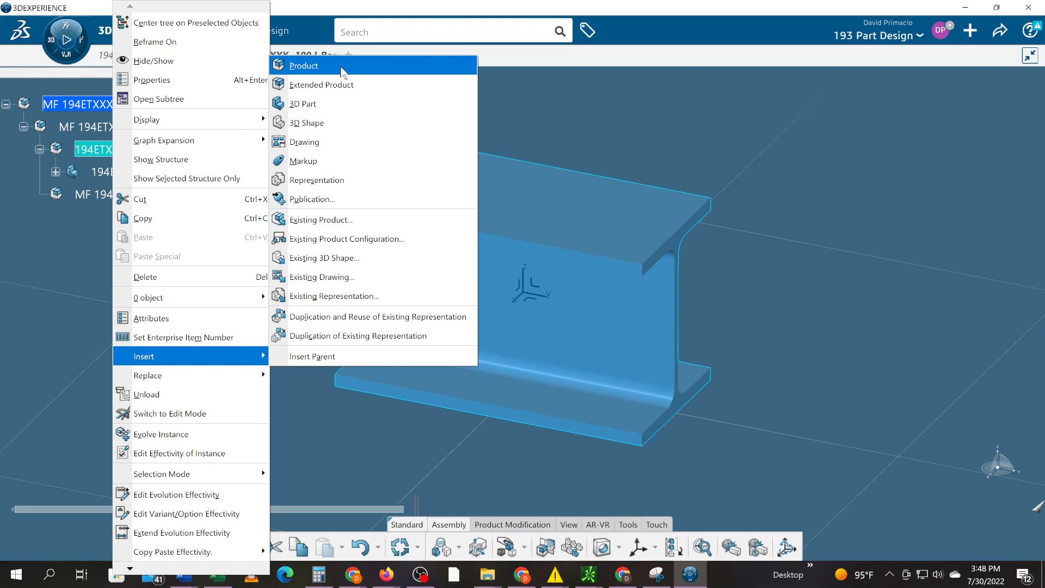
pyautogui.click(344, 112)
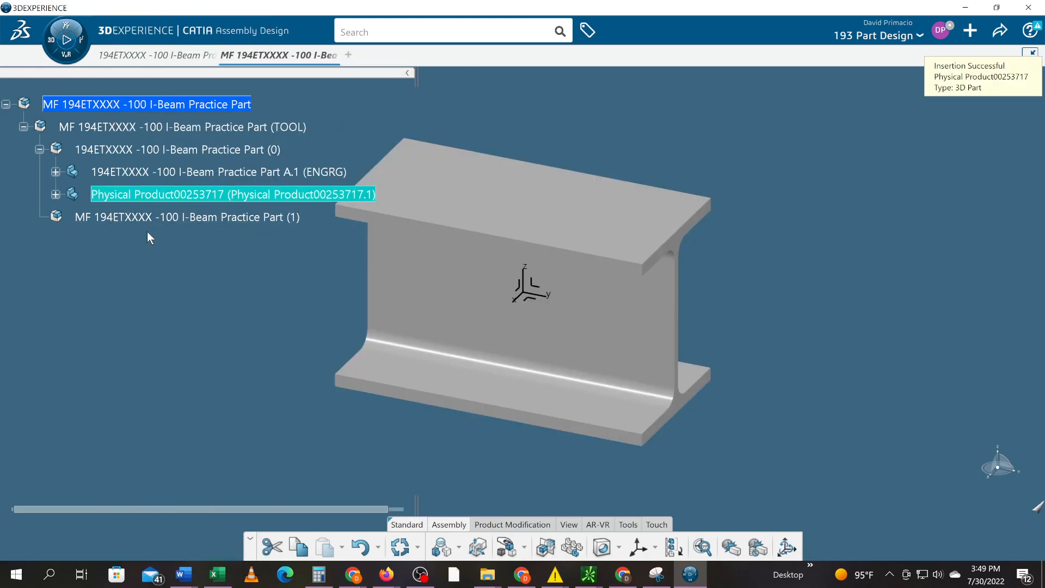
# - Set the new 3D Part's title to "194ETXXXX -100 I-Beam Practice Part" in its reference properties
pyautogui.rightClick(134, 195)
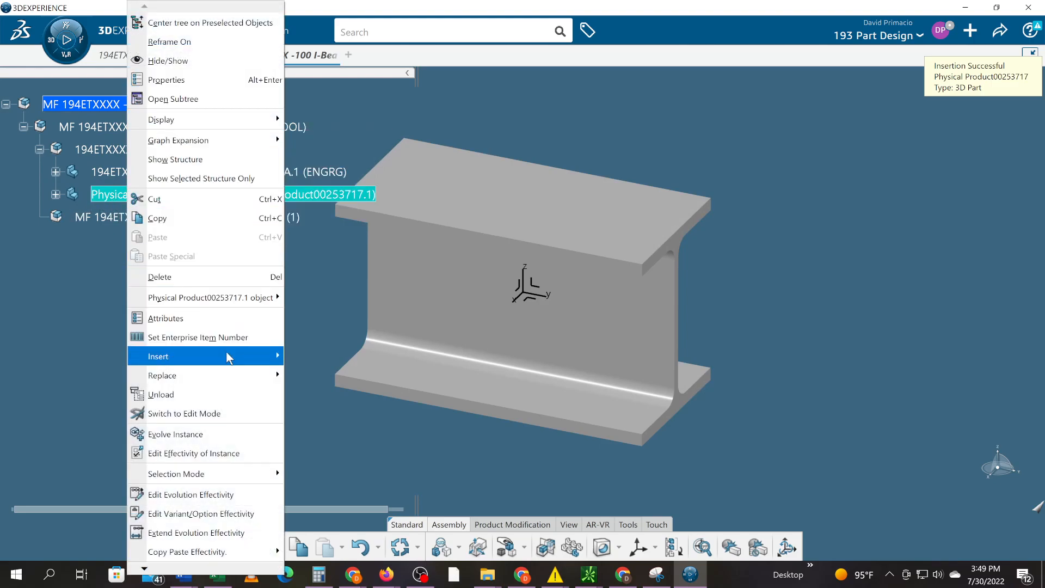
pyautogui.click(179, 87)
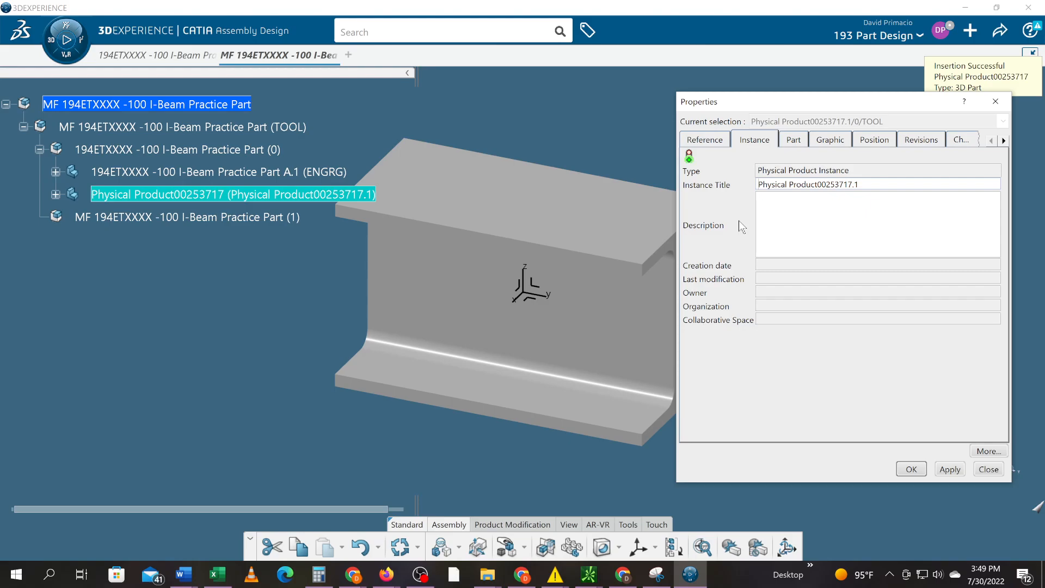
pyautogui.click(715, 139)
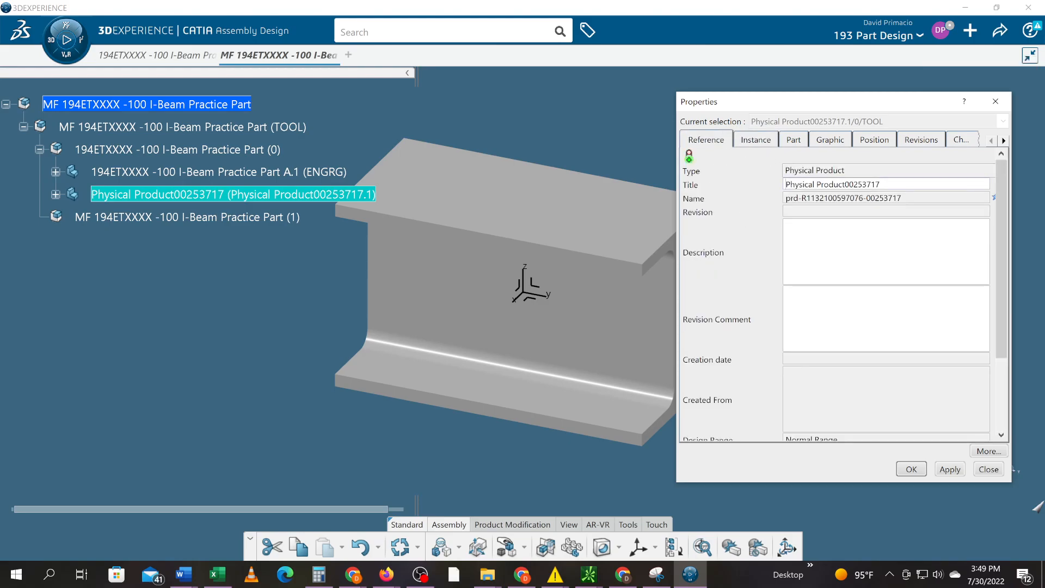
pyautogui.press('BackSpace')
pyautogui.write('3')
pyautogui.hotkey('ctrl', 'a')
pyautogui.press('BackSpace')
pyautogui.press('Up')
pyautogui.press('Up')
pyautogui.press('Down')
pyautogui.press('Up')
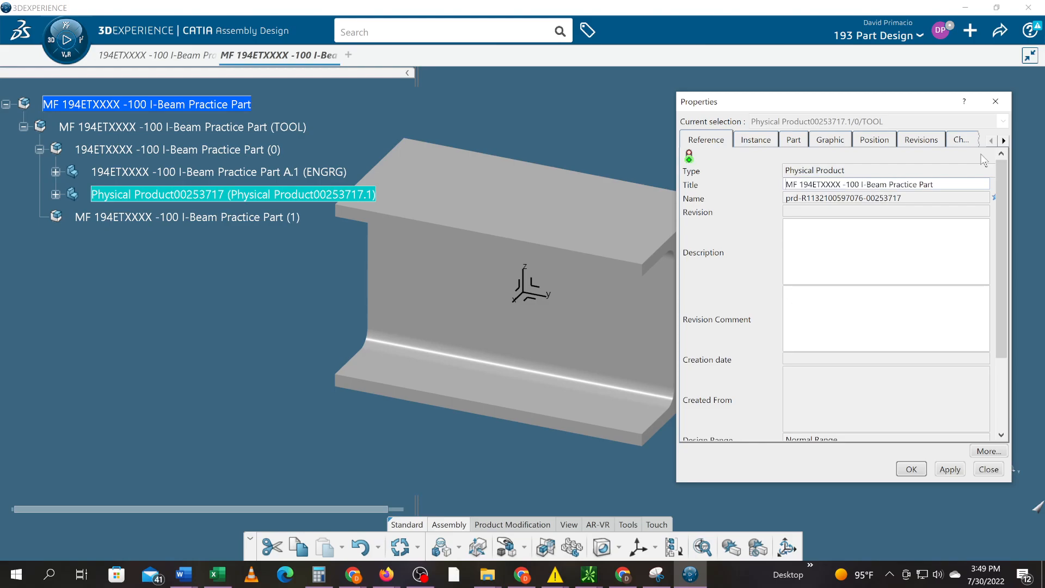
pyautogui.press('Up')
pyautogui.press('Up')
pyautogui.press('Up')
pyautogui.press('Up')
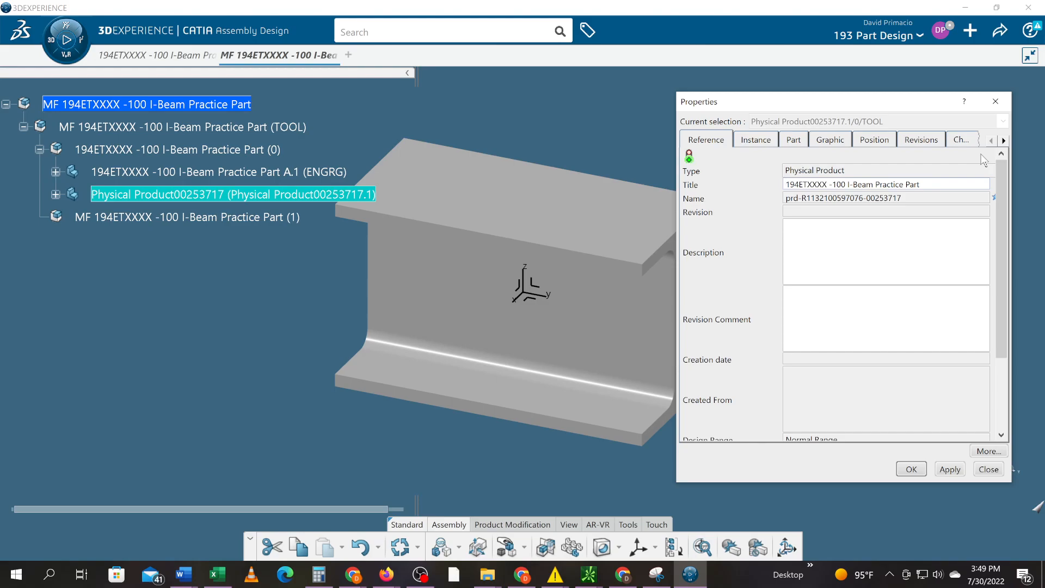
# - Set the instance title of the new 3D Part to "TLM" and apply its properties
pyautogui.click(756, 141)
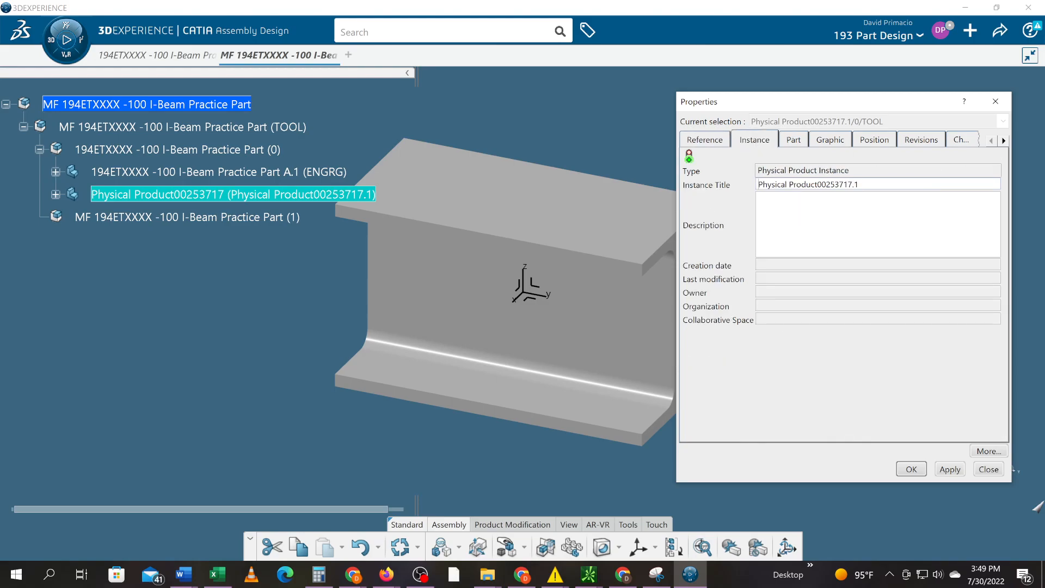
pyautogui.moveTo(858, 184); pyautogui.dragTo(703, 178)
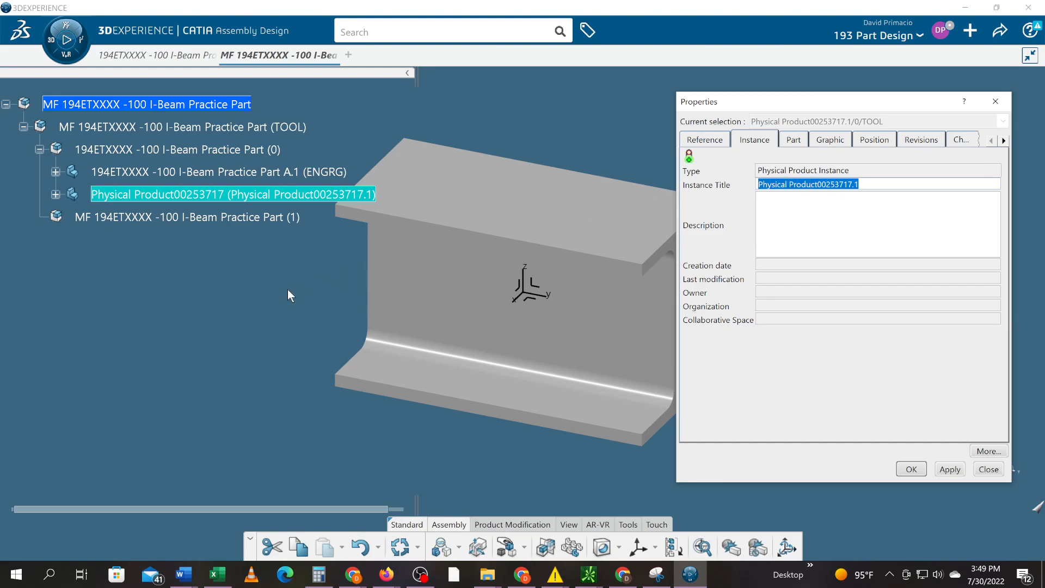
pyautogui.write('TLM')
pyautogui.press('Return')
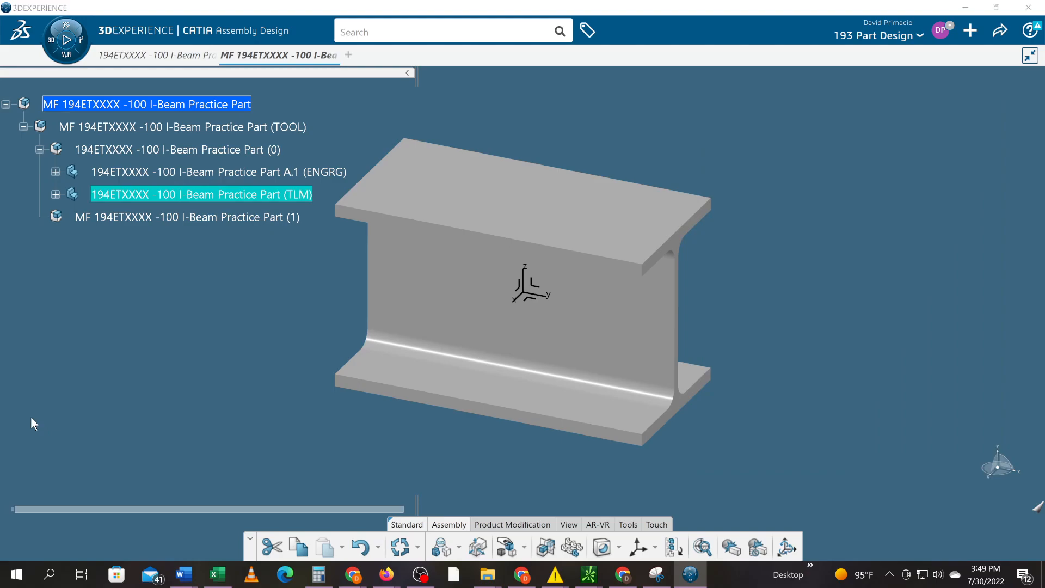
# - Check the assignment's example product structure in the browser and insert another 3D Part under product 0
pyautogui.hotkey('alt', 'Tab')
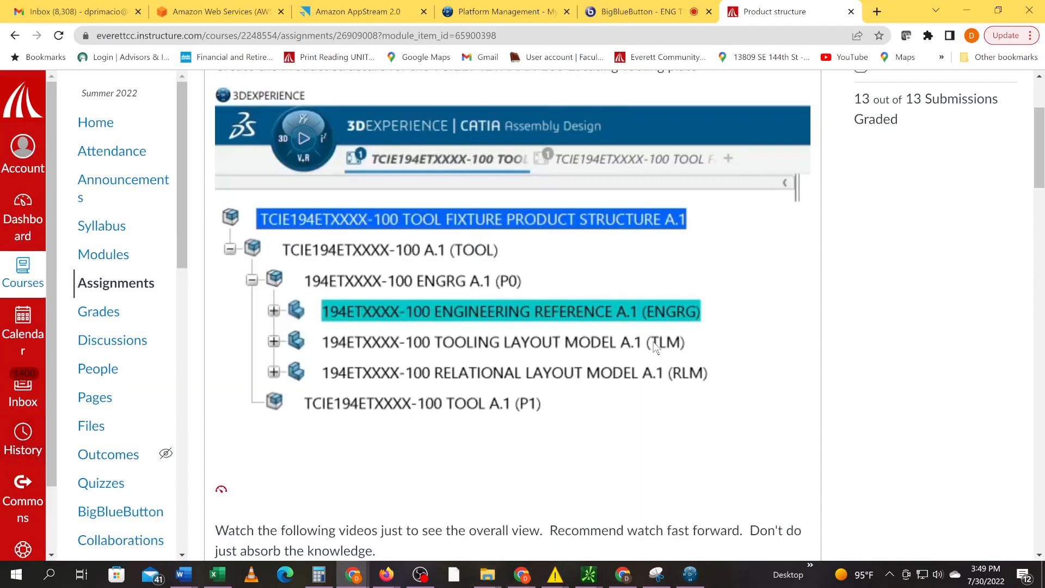
pyautogui.hotkey('alt', 'Tab')
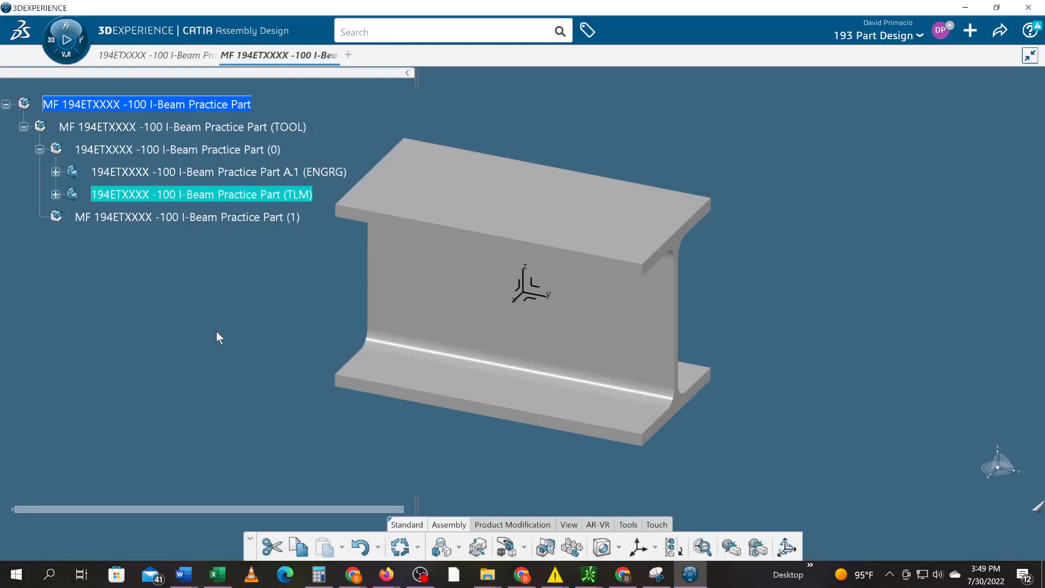
pyautogui.rightClick(119, 153)
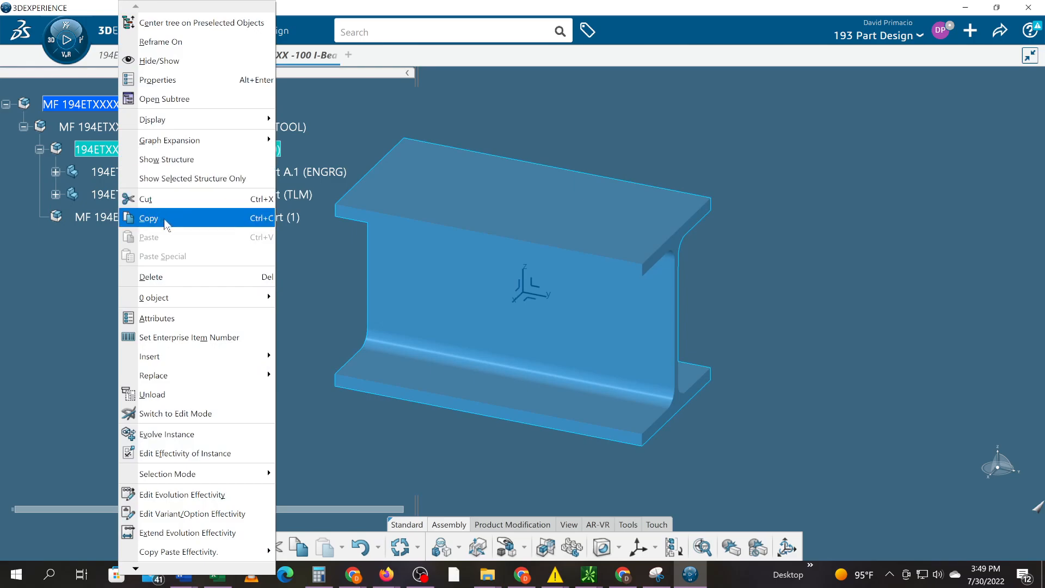
pyautogui.moveTo(197, 359)
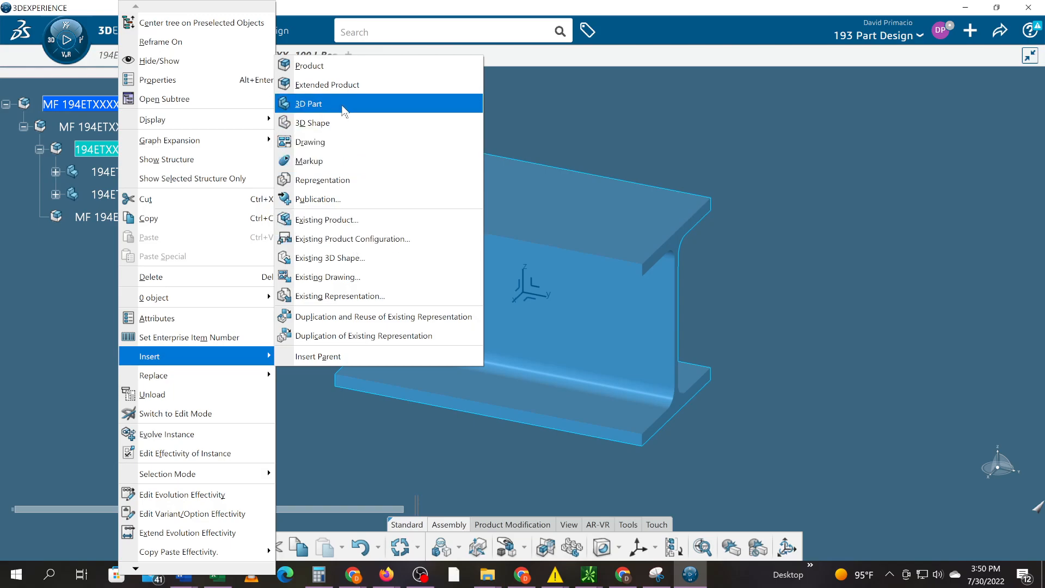
pyautogui.click(344, 109)
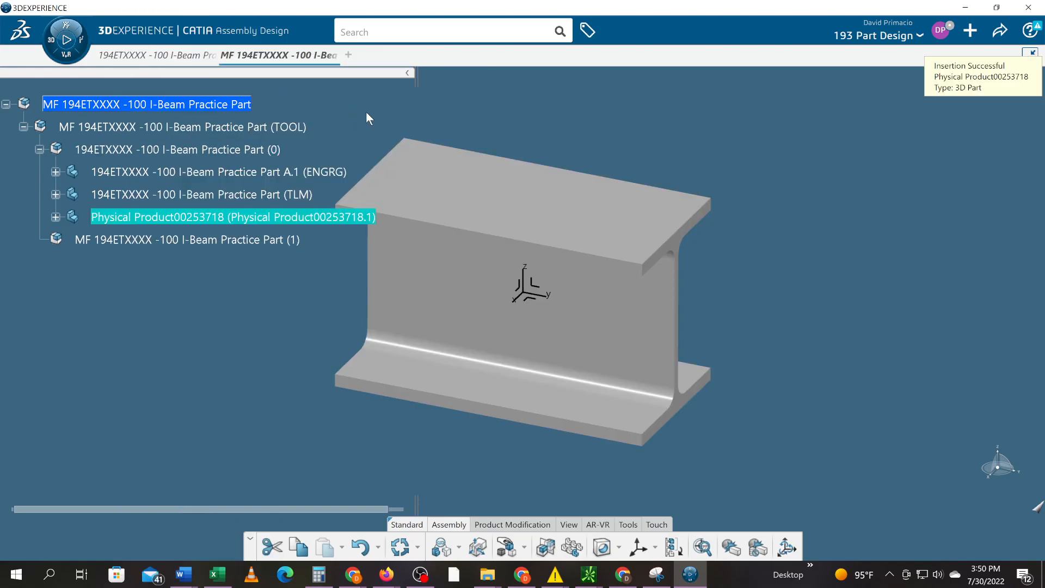
# - Set the instance title of the newest 3D Part under product 0 to "RLM"
pyautogui.rightClick(215, 216)
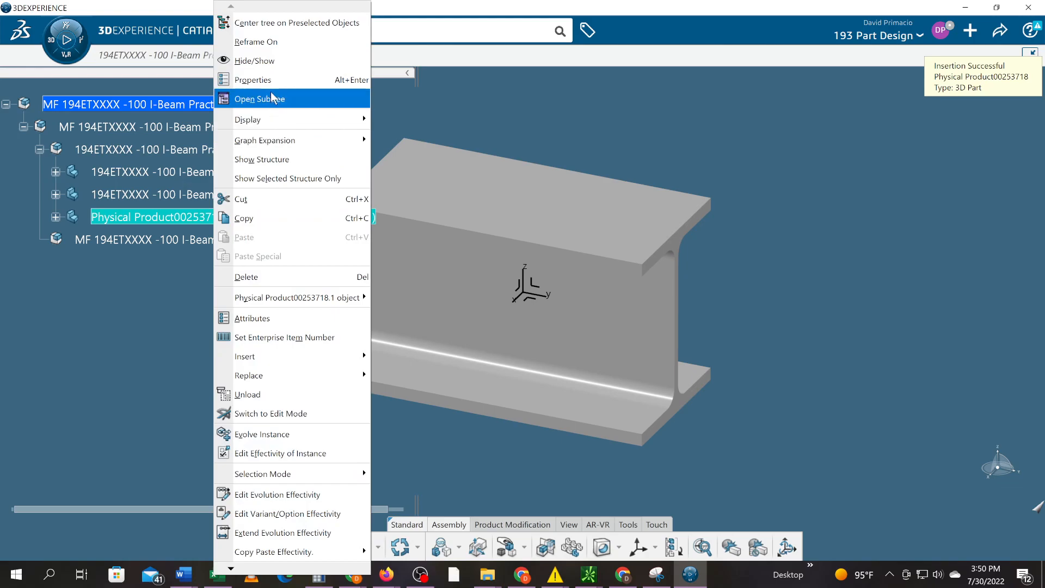
pyautogui.click(266, 80)
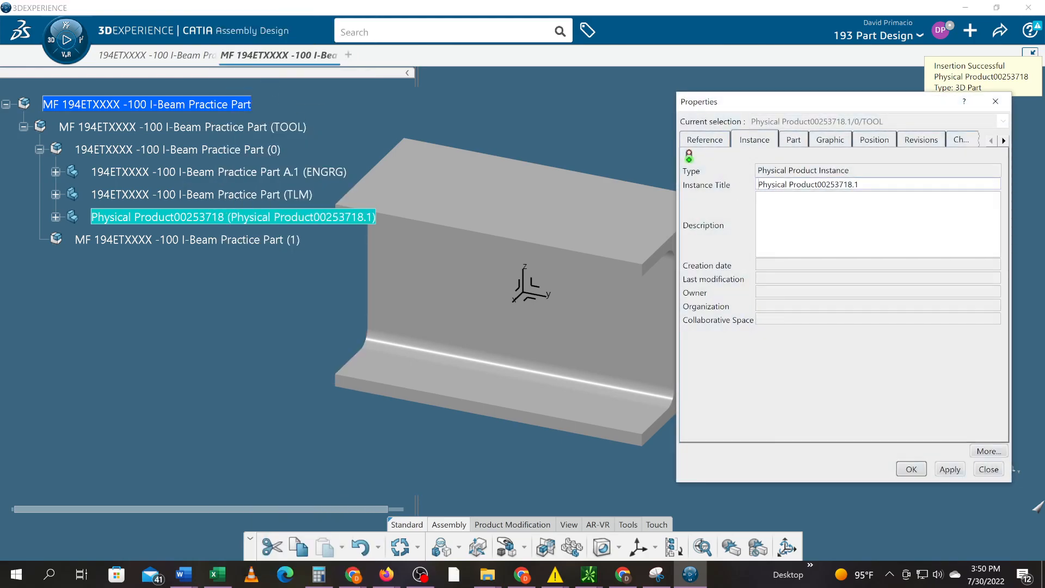
pyautogui.moveTo(860, 185); pyautogui.dragTo(331, 298)
pyautogui.write('RLM')
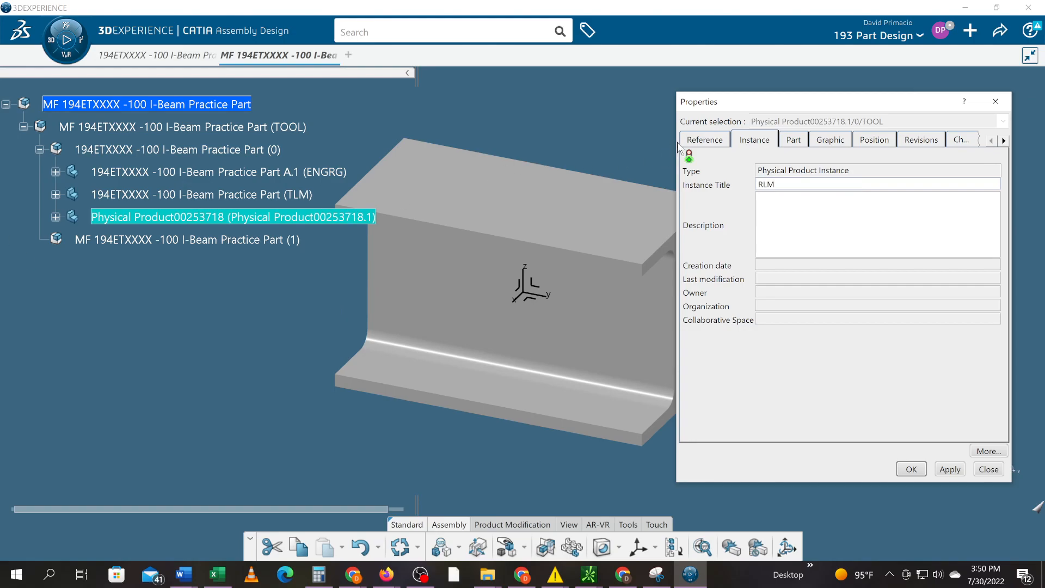
# - Set the RLM part's title to "MF 194ETXXXX -100 I-Beam Practice Part" and apply its properties
pyautogui.click(703, 141)
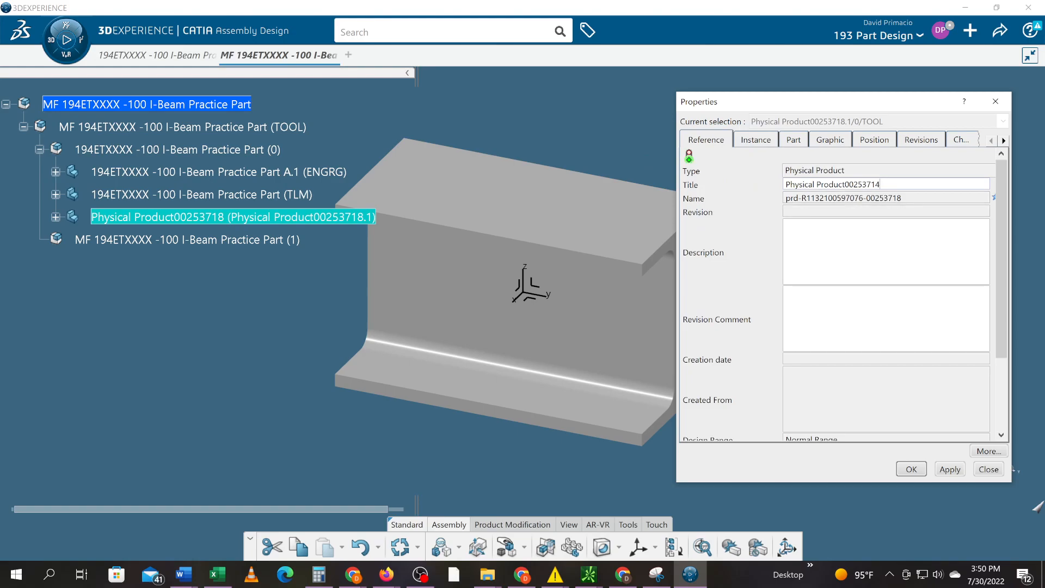
pyautogui.hotkey('ctrl', 'a')
pyautogui.write('MF 194ETXXXX -100 I-Beam Practice Part')
pyautogui.hotkey('ctrl', 'z')
pyautogui.hotkey('ctrl', 'y')
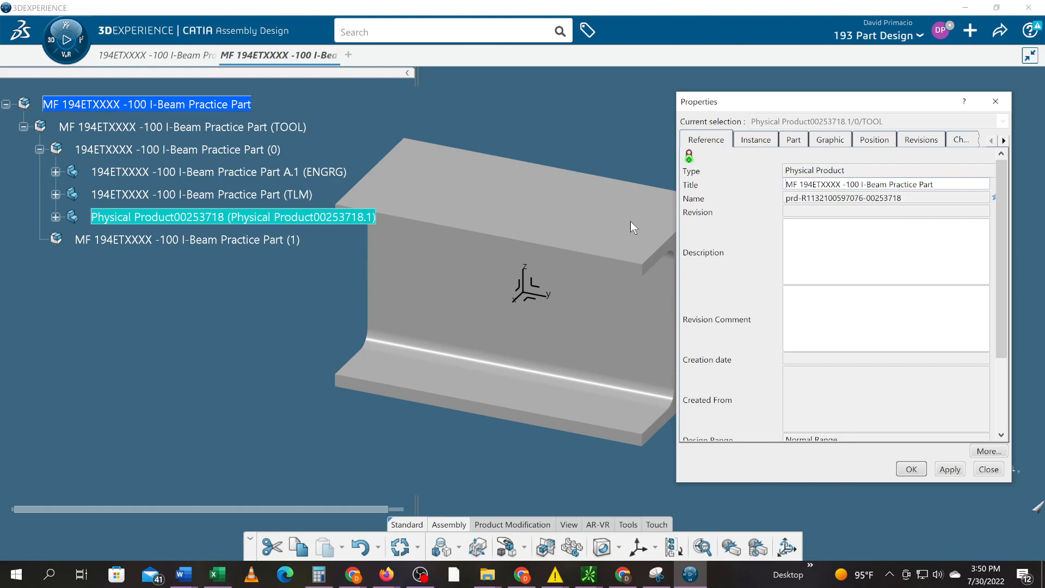
pyautogui.press('Return')
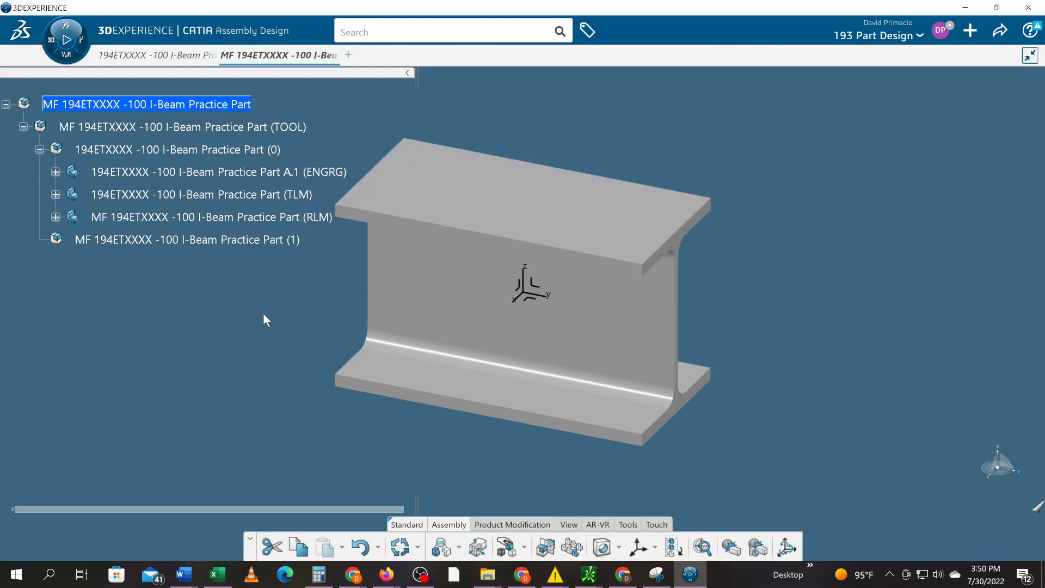
# - Compare with the assignment's example tree and remove the MF prefix from the RLM part's title, leaving "194ETXXXX -100 I-Beam Practice Part"
pyautogui.hotkey('alt', 'Tab')
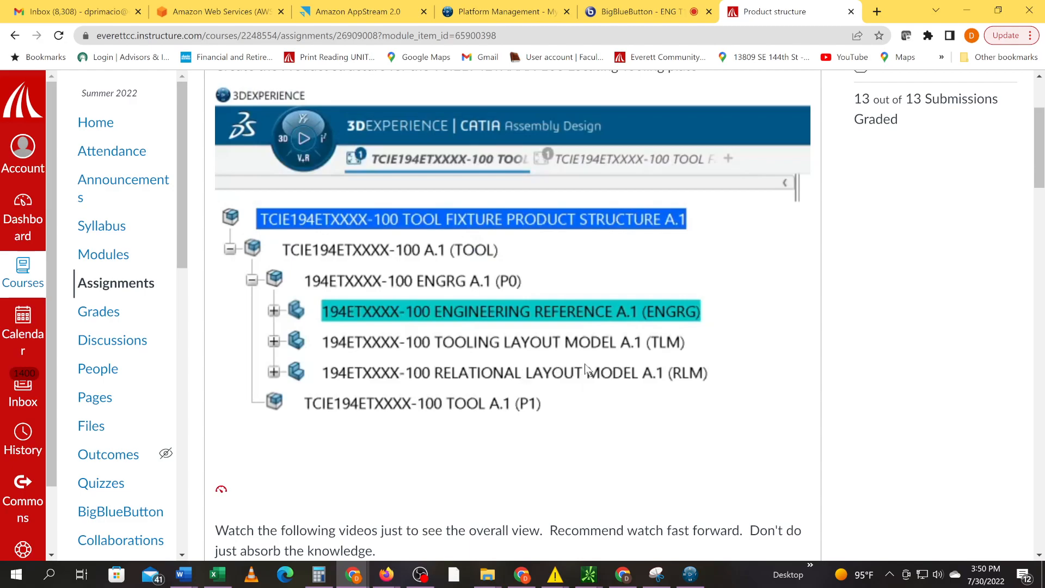
pyautogui.hotkey('alt', 'Tab')
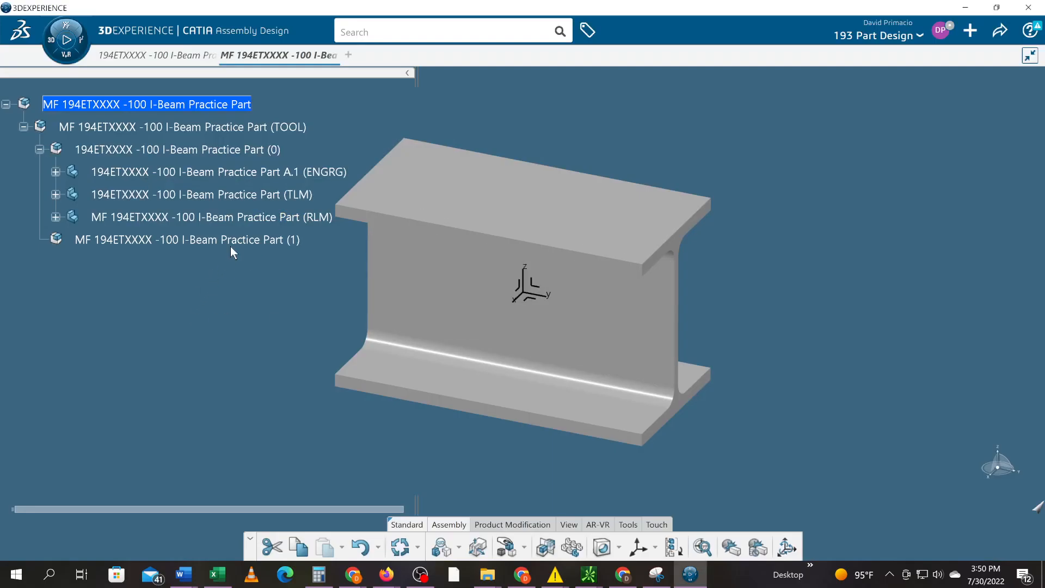
pyautogui.rightClick(201, 216)
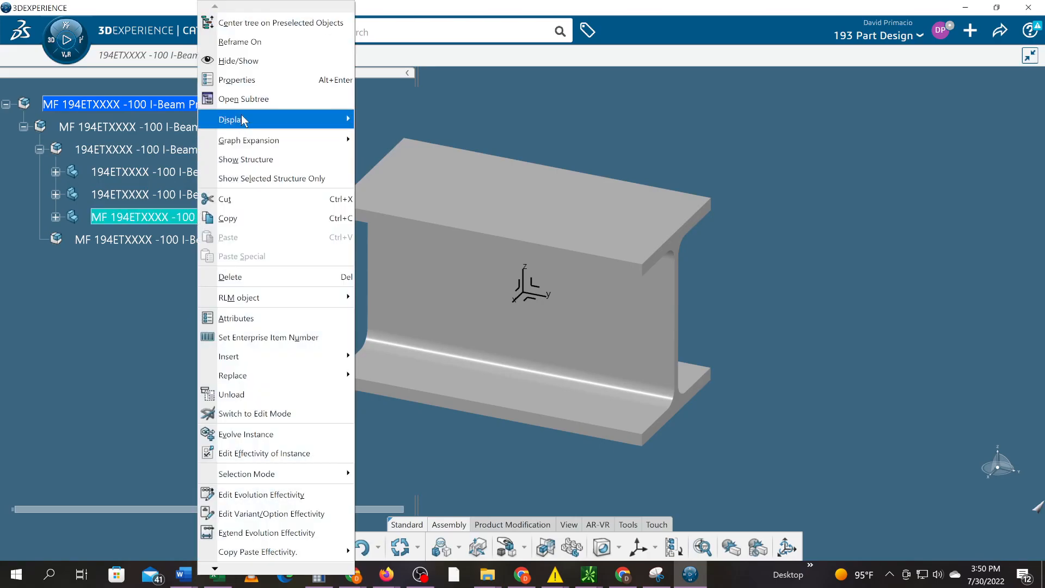
pyautogui.click(237, 79)
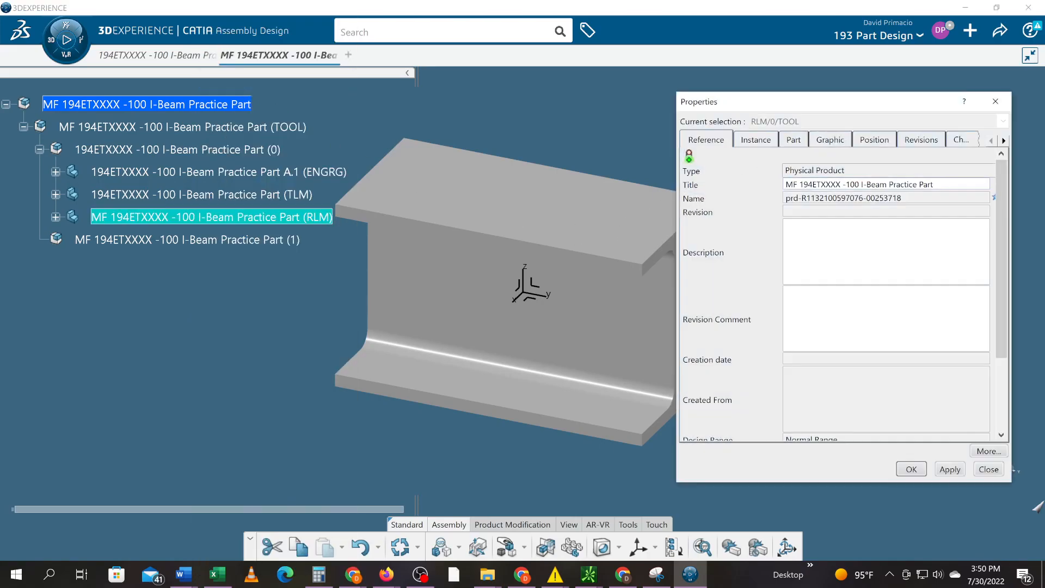
pyautogui.doubleClick(791, 184)
pyautogui.press('BackSpace')
pyautogui.press('Return')
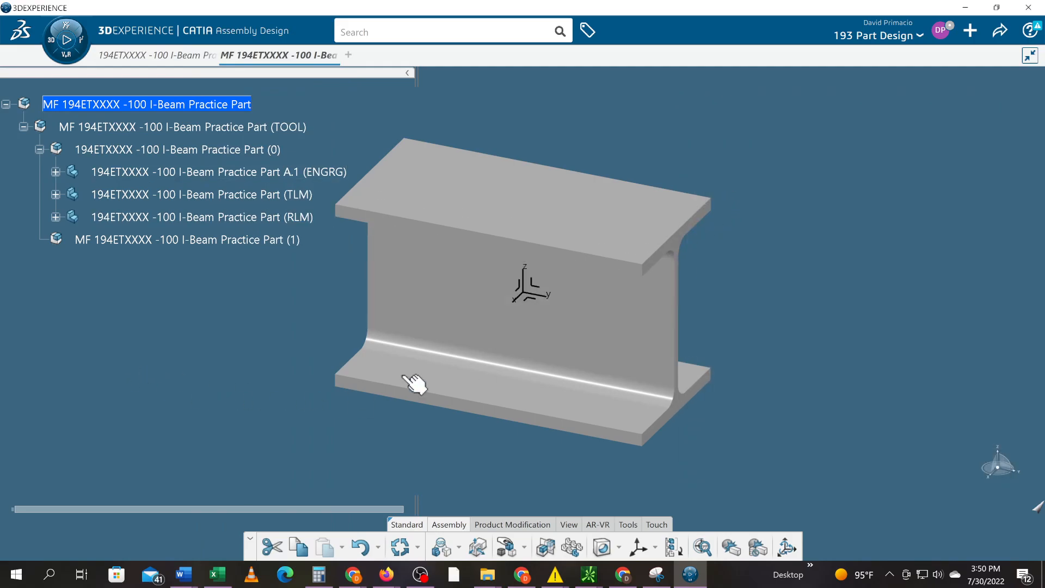
pyautogui.moveTo(557, 449); pyautogui.dragTo(619, 416, button='middle')
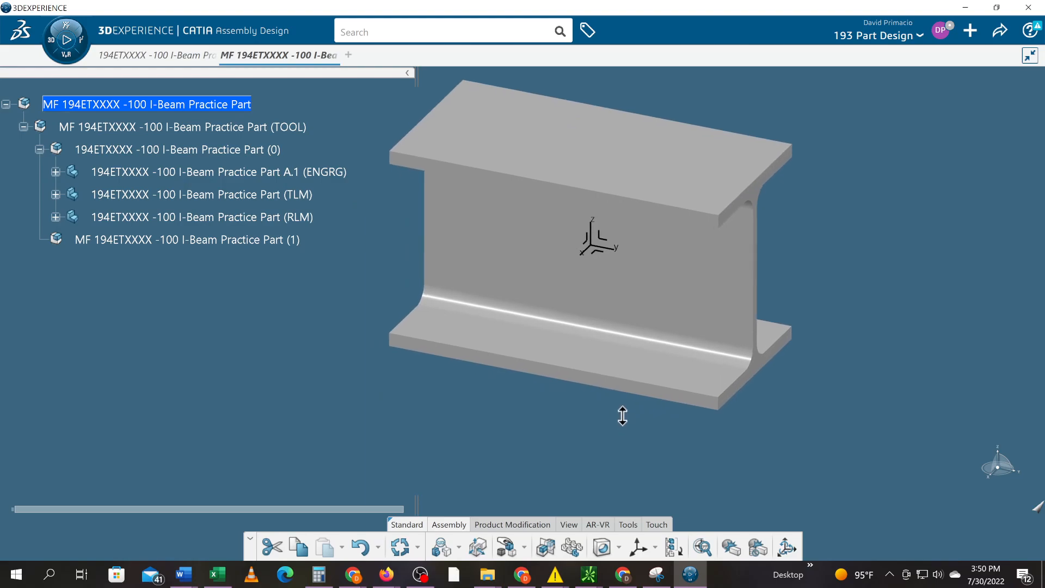
pyautogui.moveTo(522, 439); pyautogui.dragTo(507, 456, button='middle')
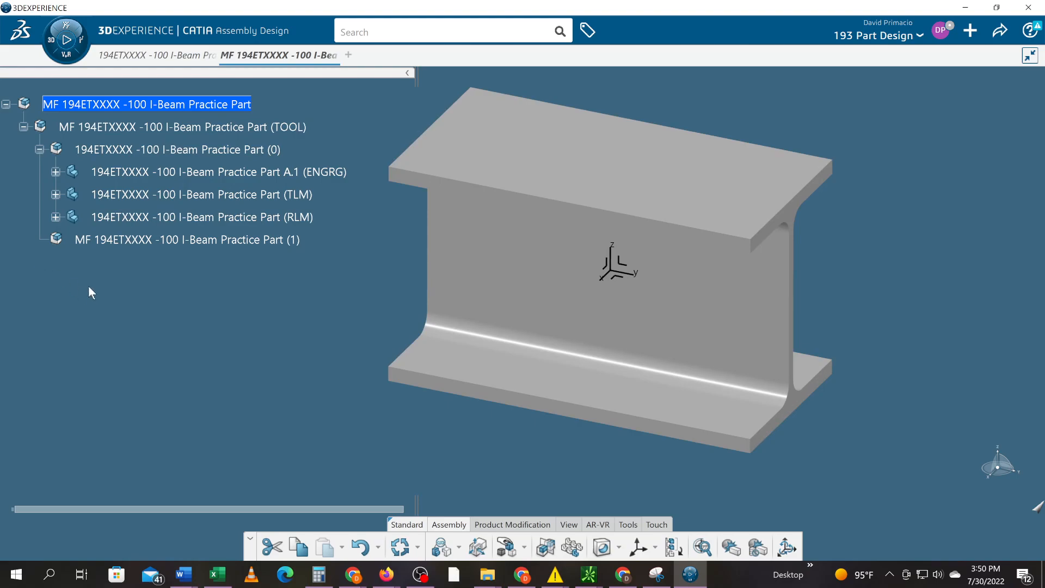
pyautogui.moveTo(611, 479)
pyautogui.mouseDown(button='middle')
pyautogui.moveTo(600, 484)
pyautogui.moveTo(602, 473)
pyautogui.mouseUp(button='middle')
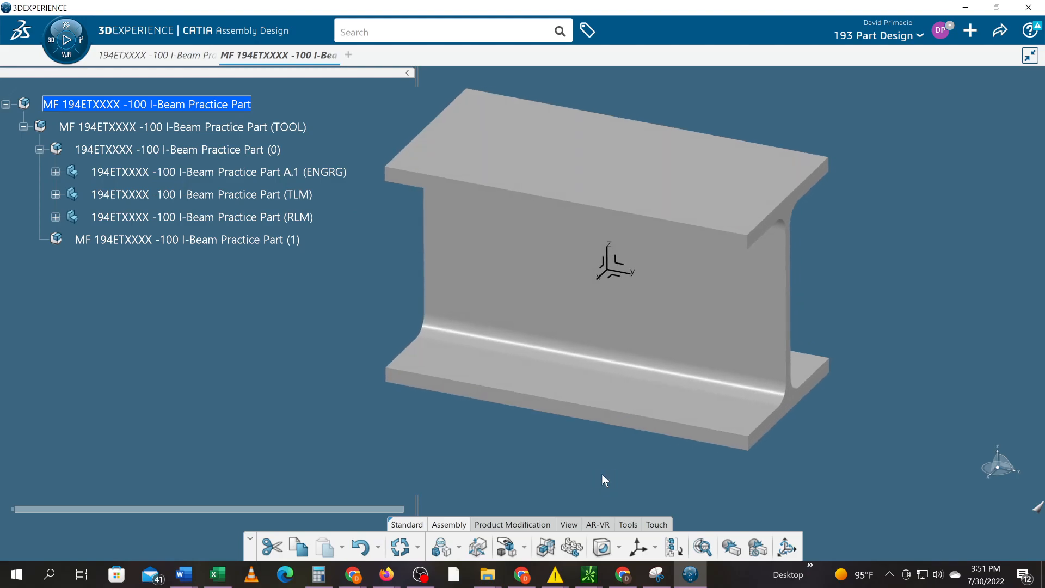